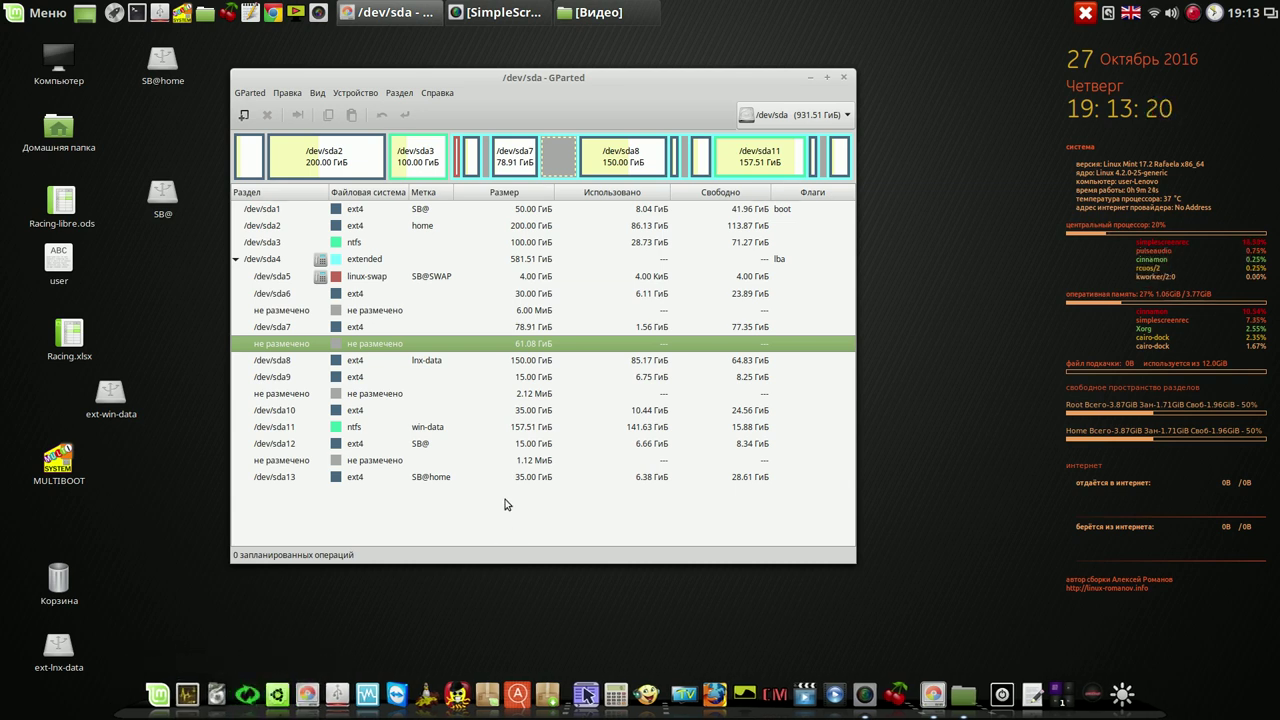
- Turn off swap on the linux-swap partition /dev/sda5 and show the device information
right_click(447, 279)
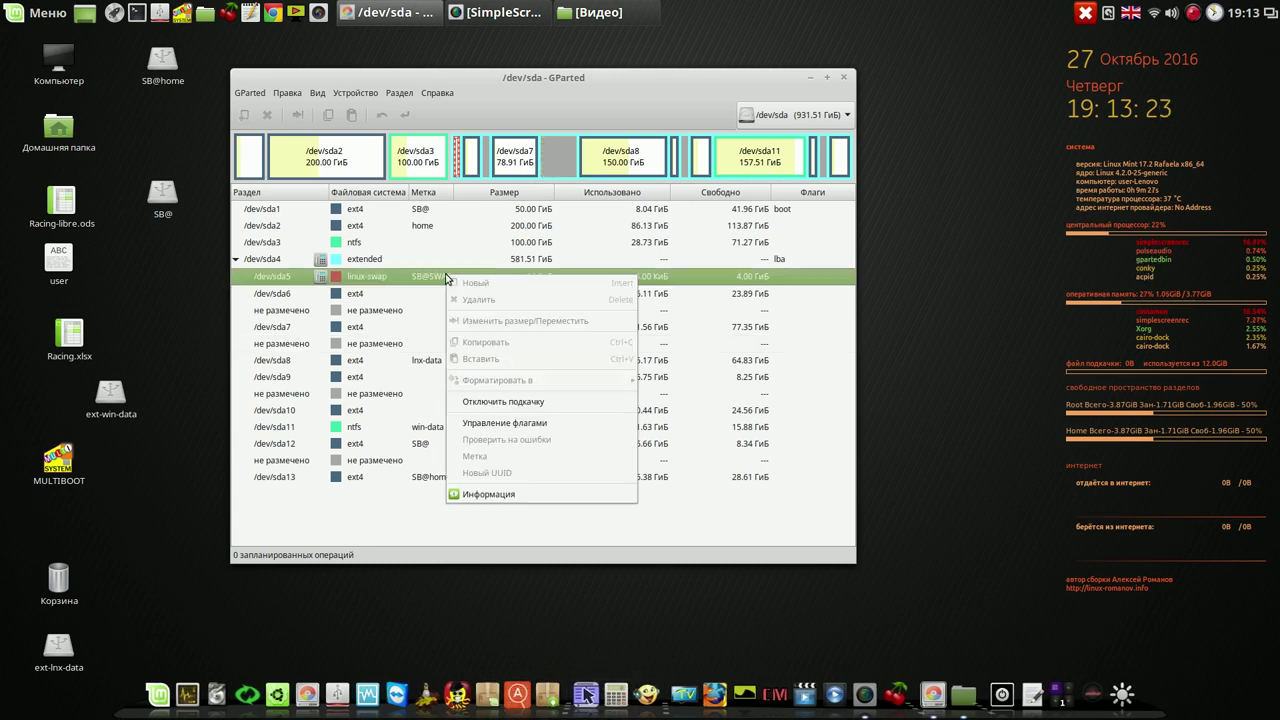
click(502, 403)
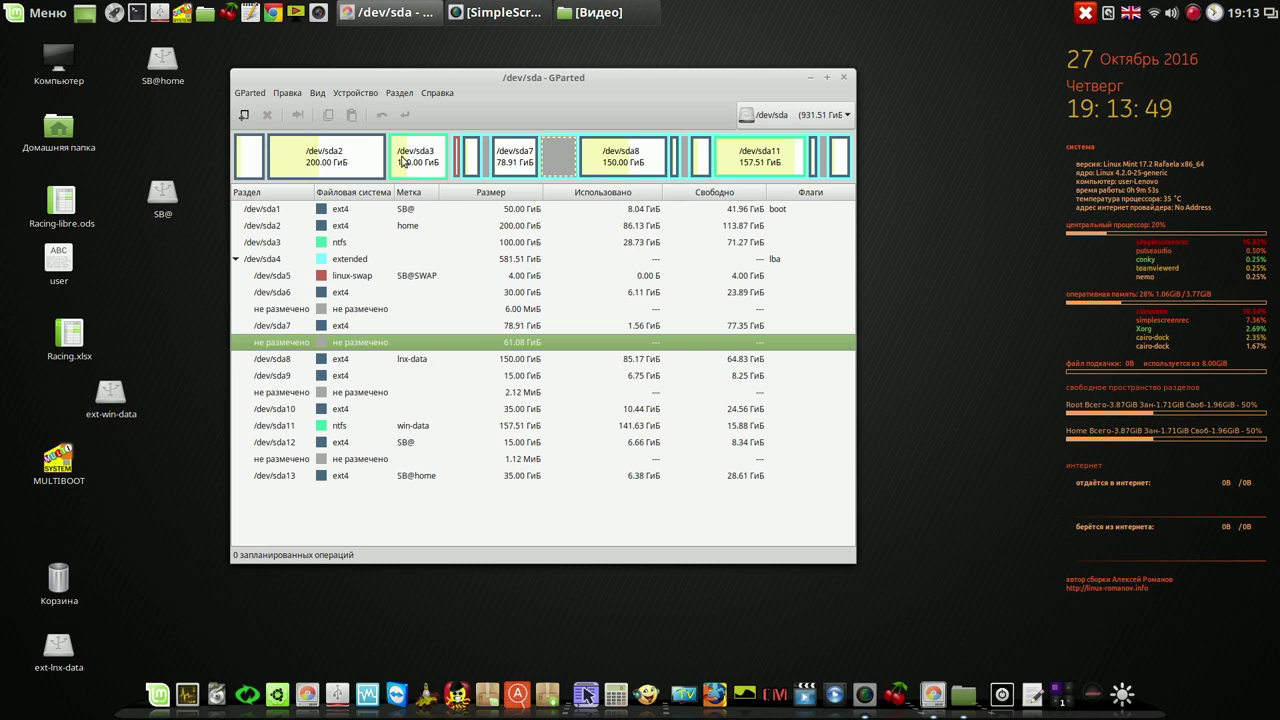
click(318, 93)
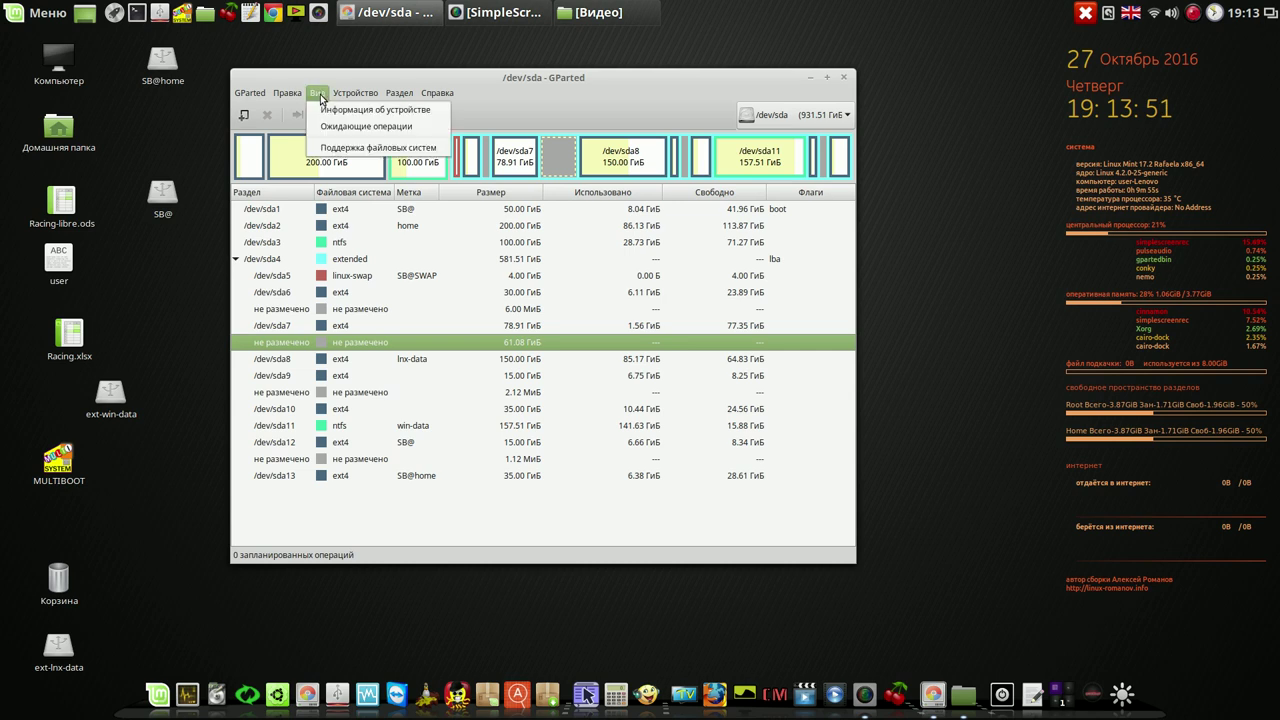
click(329, 113)
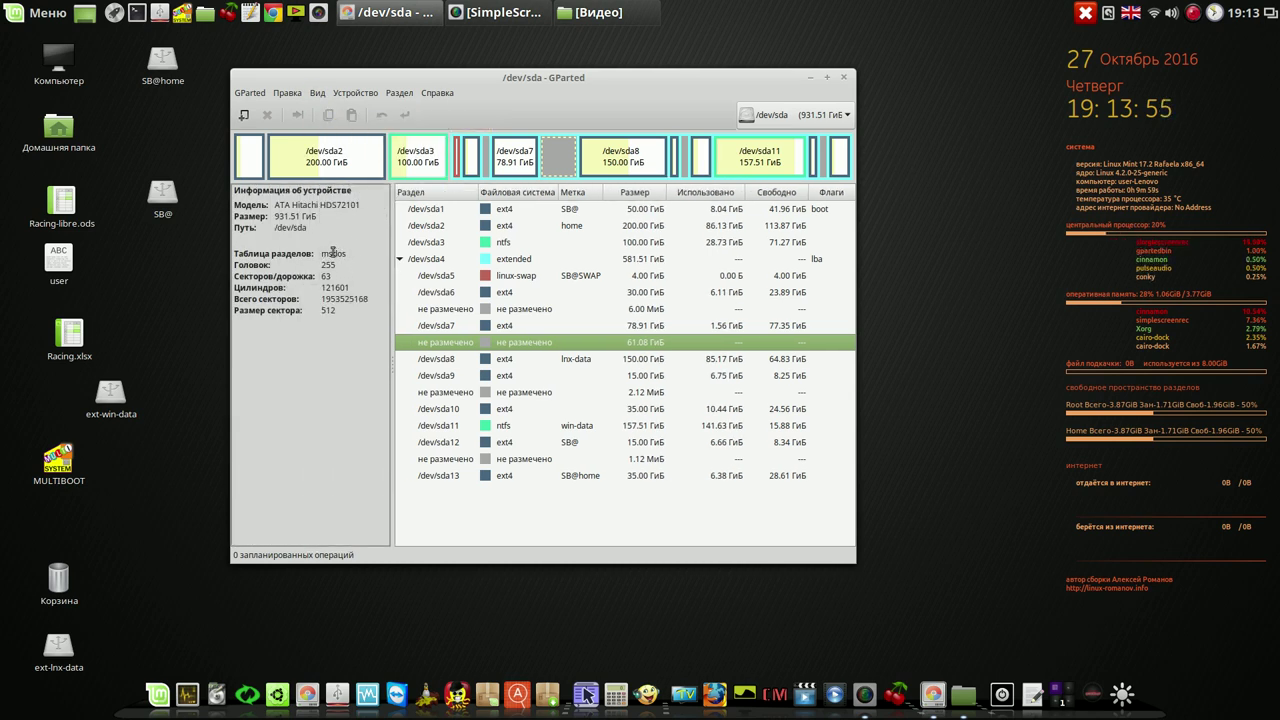
- Create a new msdos partition table on /dev/sda, erasing the whole disk
click(370, 93)
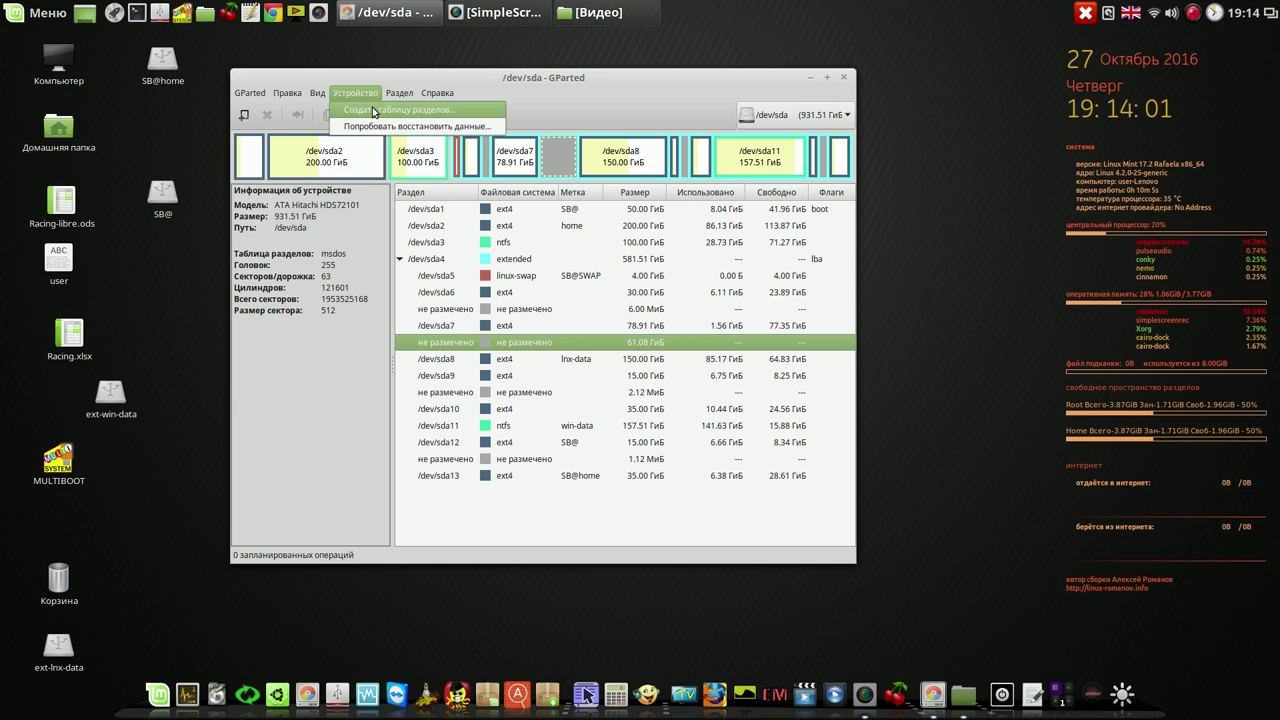
click(373, 111)
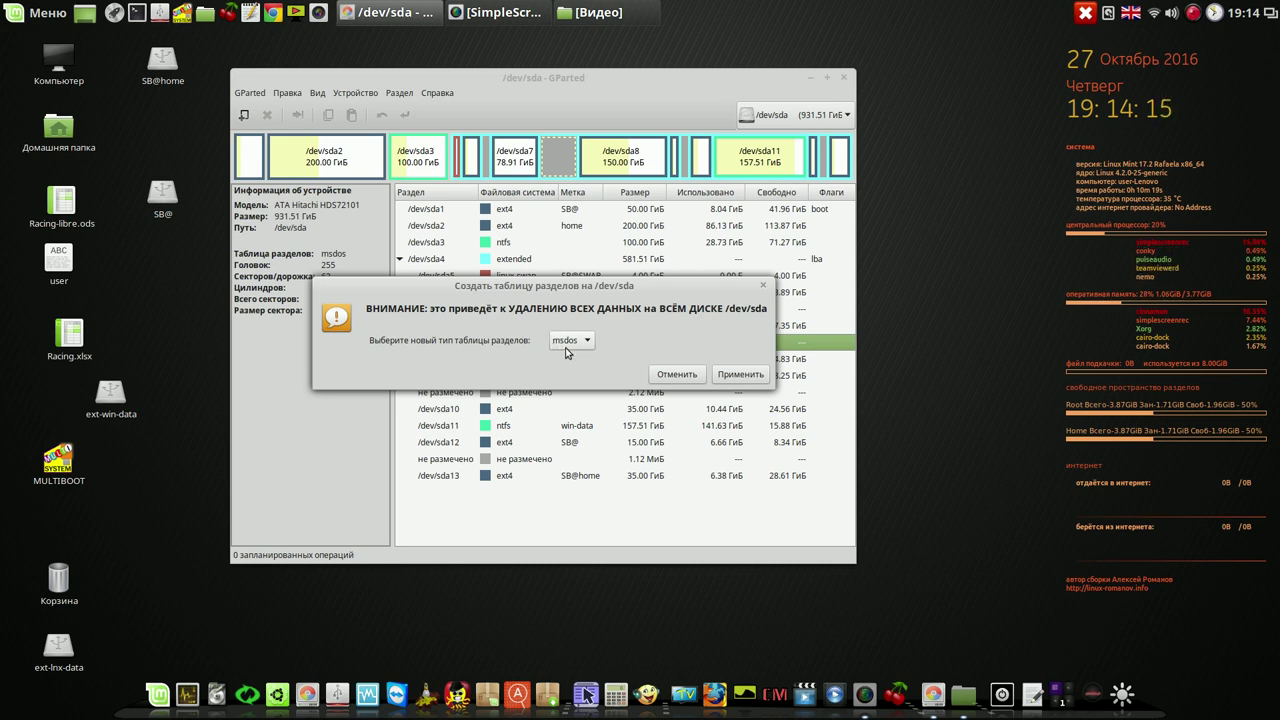
click(740, 374)
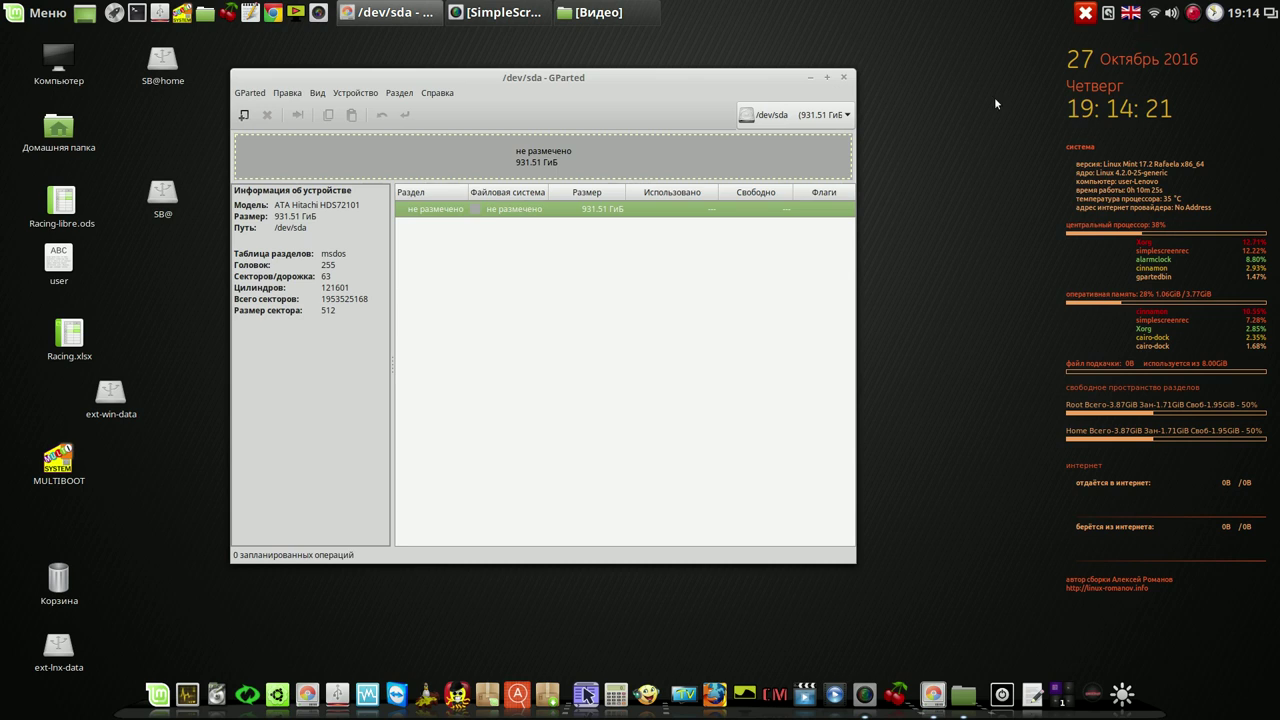
- Start a new partition in the unallocated space and place its dialog clear of the main window
right_click(659, 211)
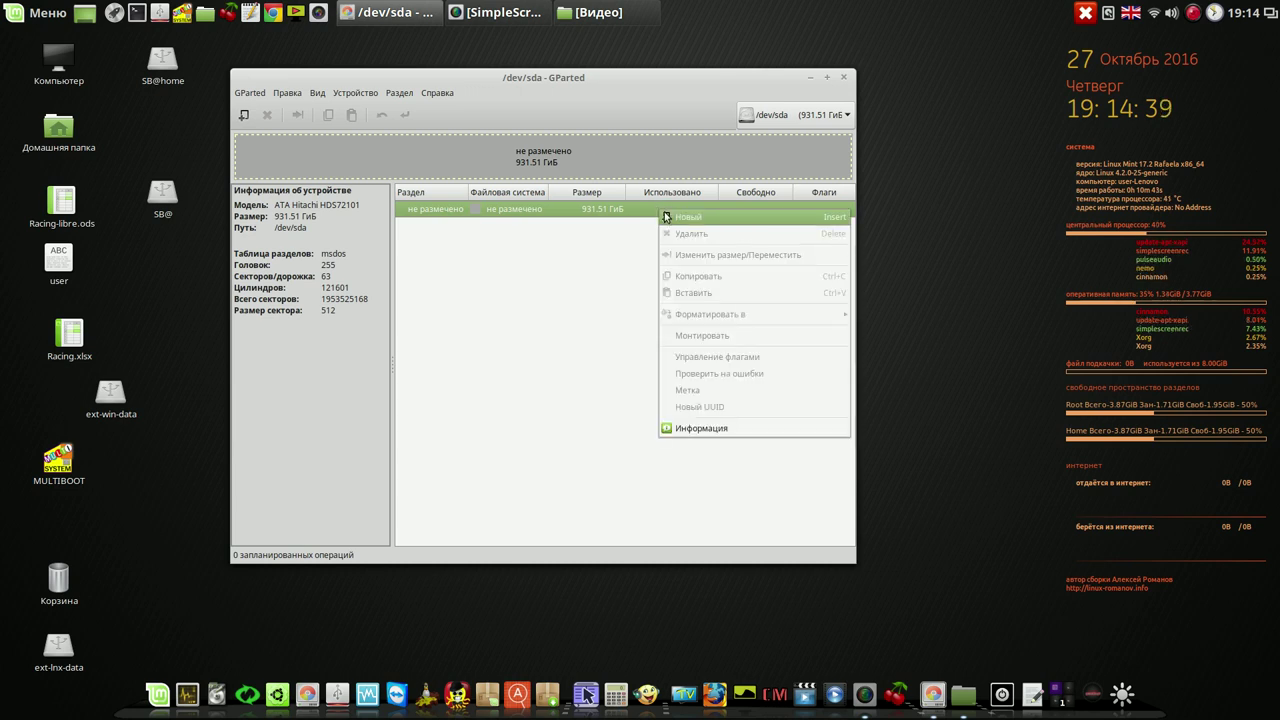
click(670, 218)
drag(654, 246, 881, 247)
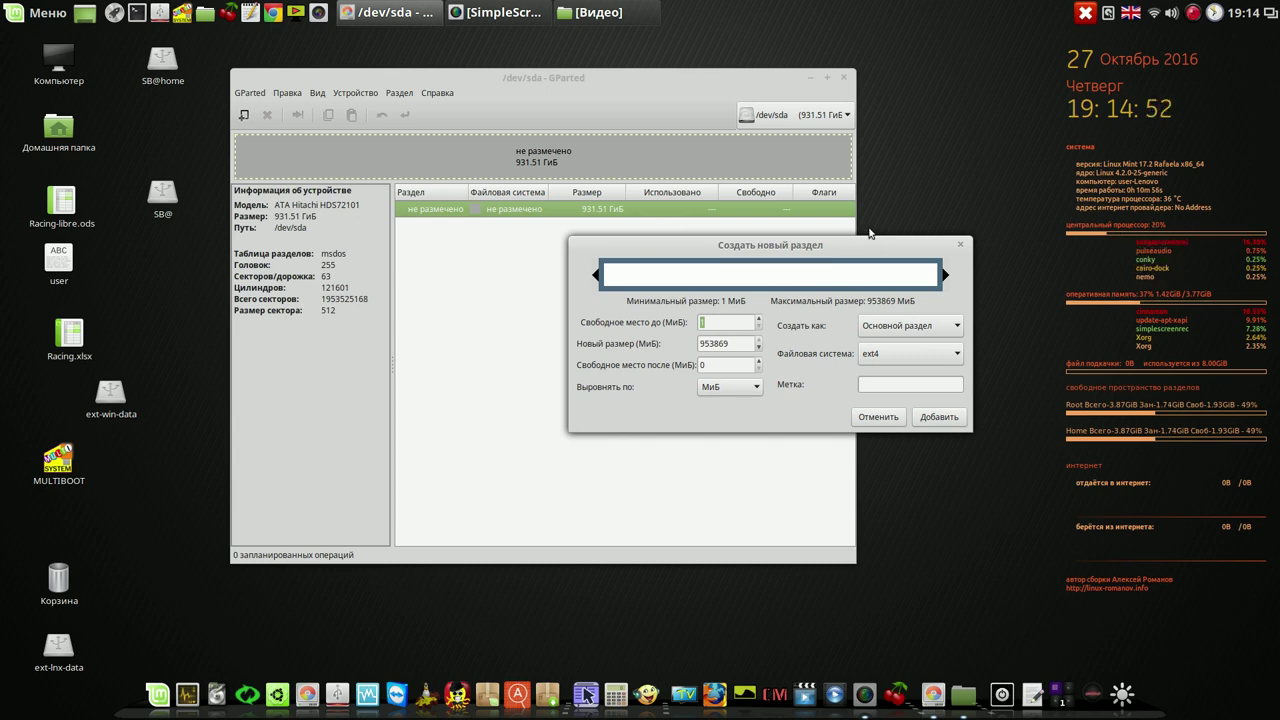
drag(746, 83, 551, 61)
drag(852, 250, 952, 134)
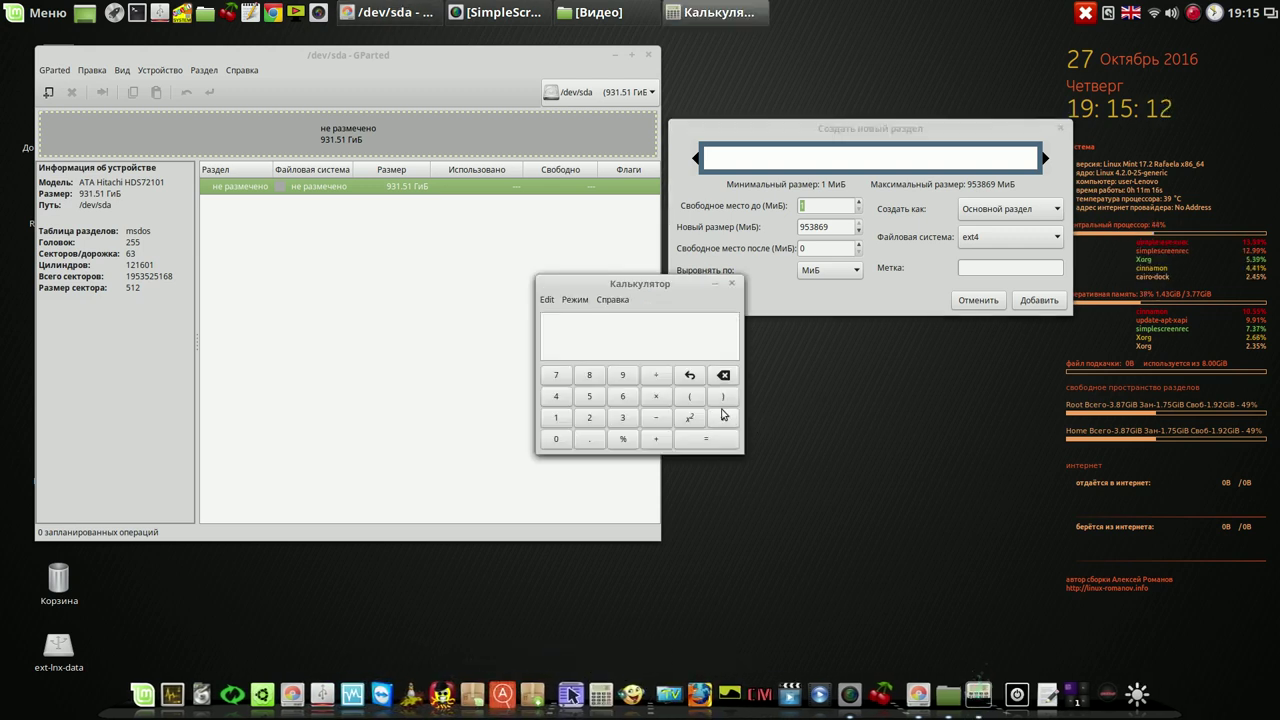
- Switch to the calculator, compute 30×1024 and copy the result
click(622, 417)
click(563, 442)
click(653, 398)
click(562, 420)
click(558, 442)
click(587, 418)
click(558, 398)
click(709, 443)
drag(697, 328, 740, 330)
right_click(735, 331)
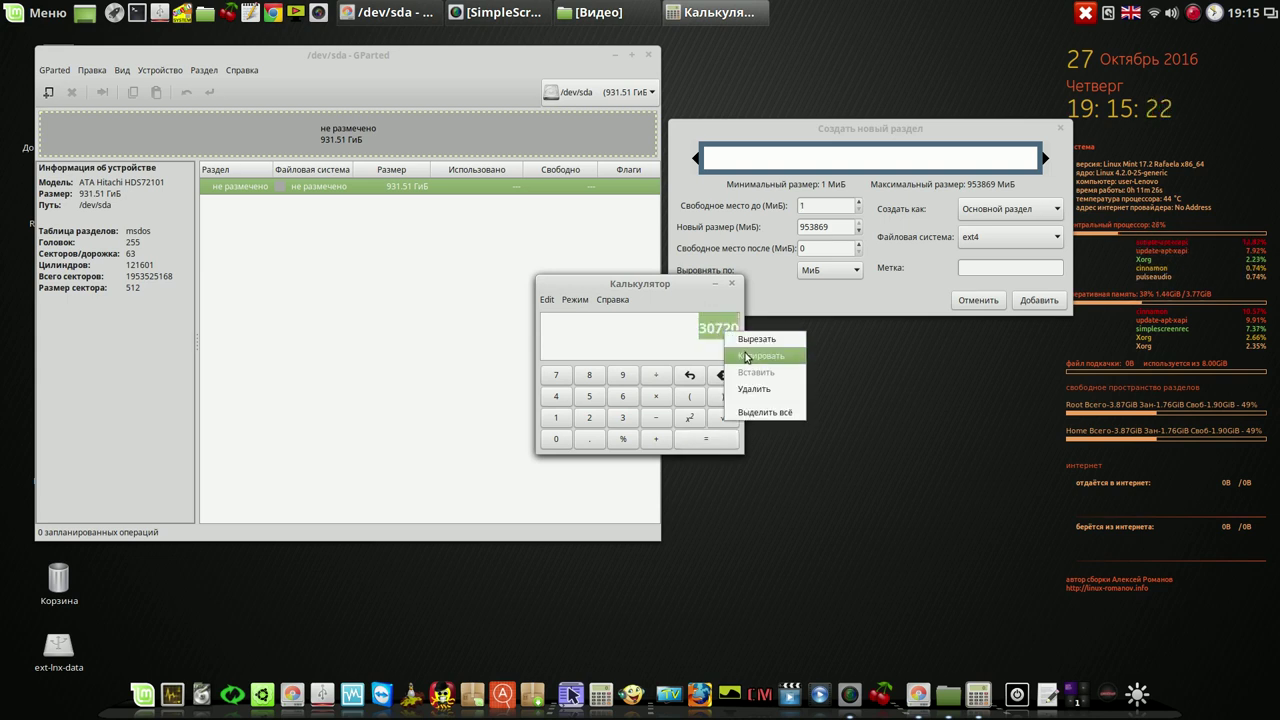
click(746, 357)
- Set the new partition's size to the copied 30720 MiB
drag(703, 286, 880, 410)
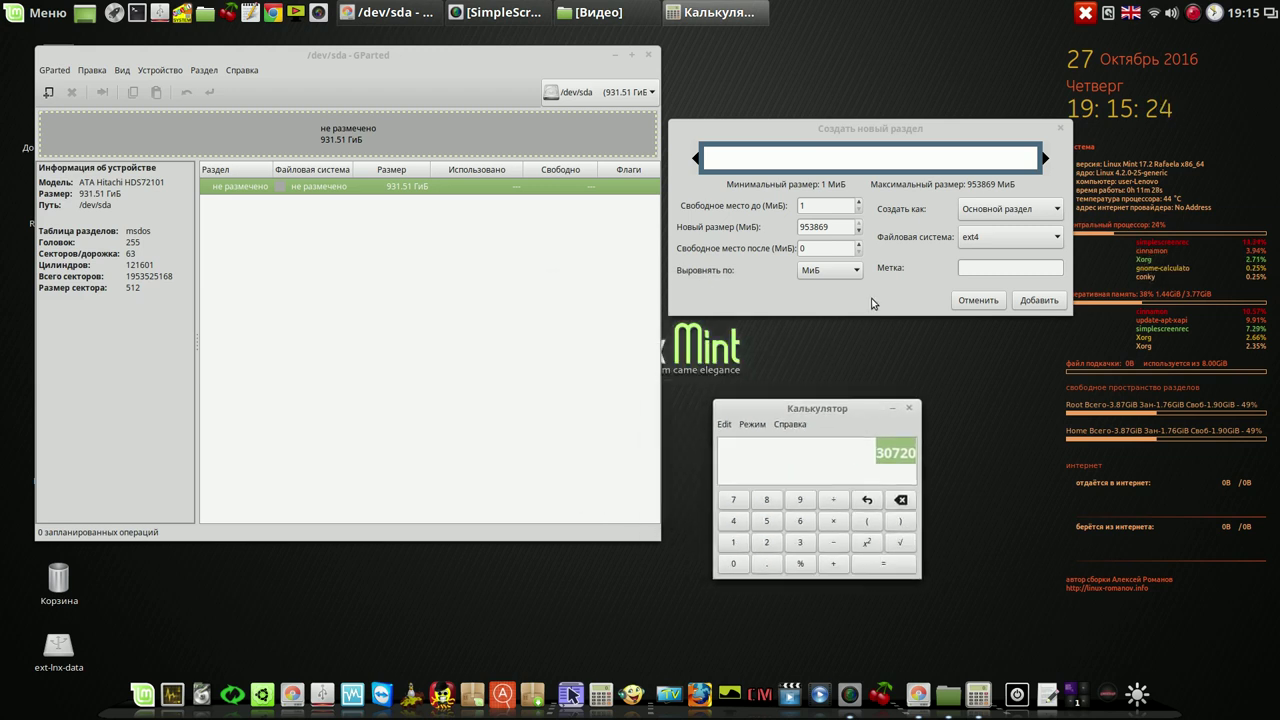
click(845, 228)
double_click(807, 227)
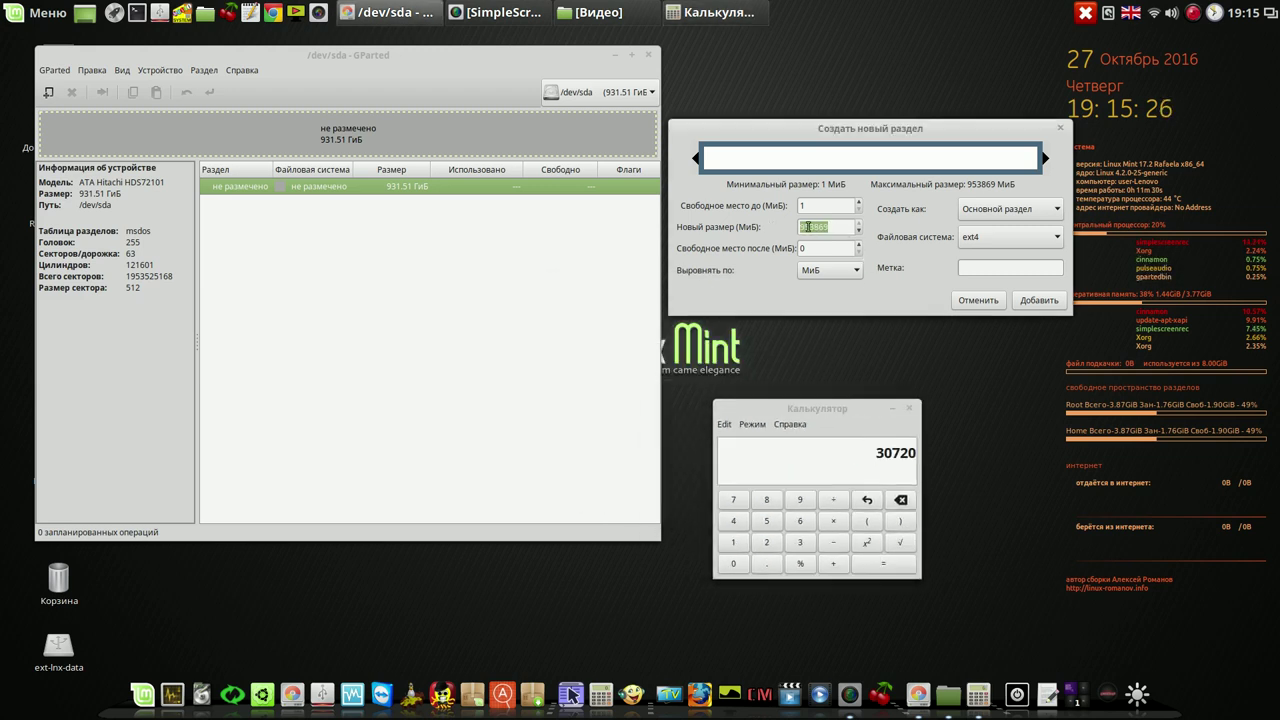
right_click(812, 226)
click(831, 267)
click(831, 248)
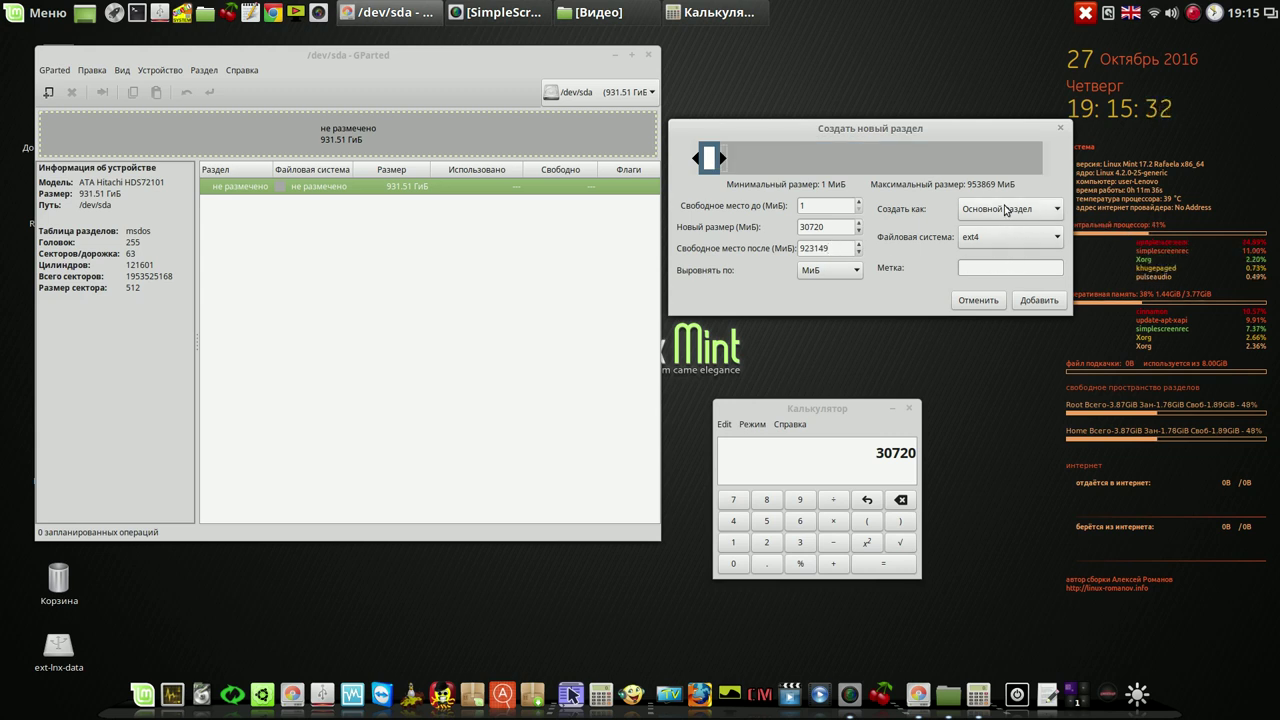
- Label the partition lmc-17.2 and add it as a primary ext4 partition
click(1017, 265)
text(()
text(m)
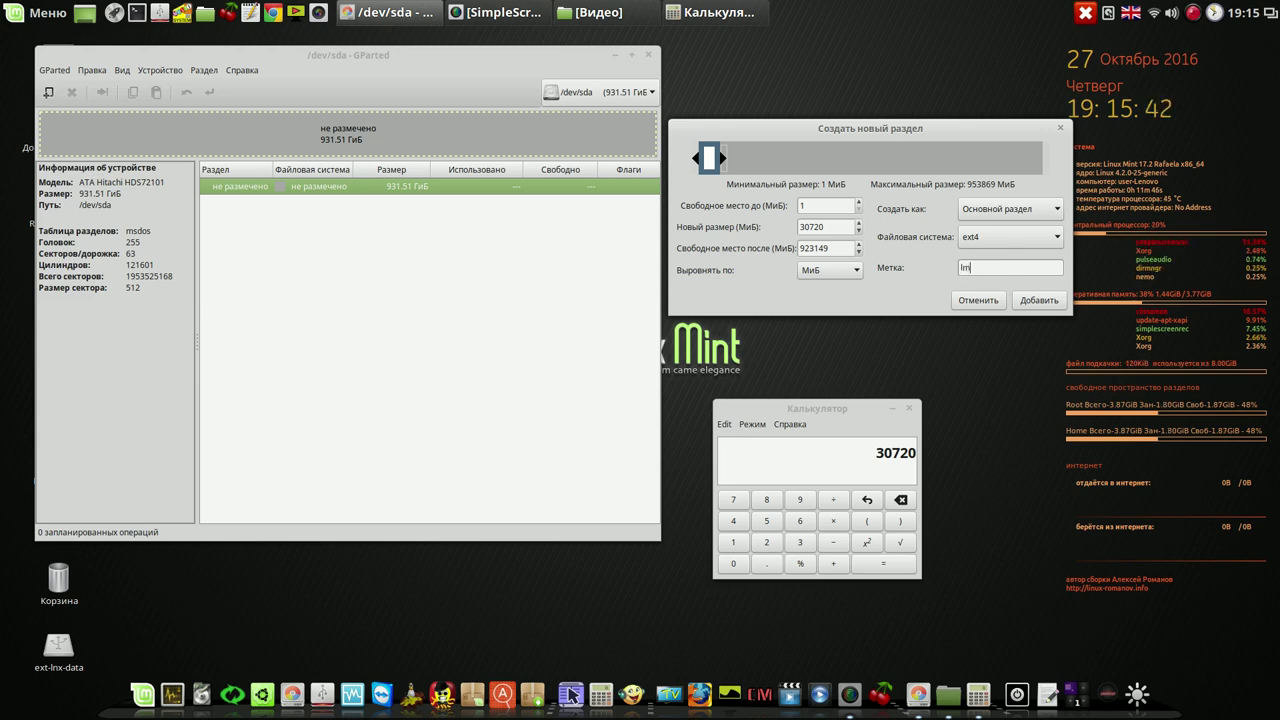
text(c-17.2)
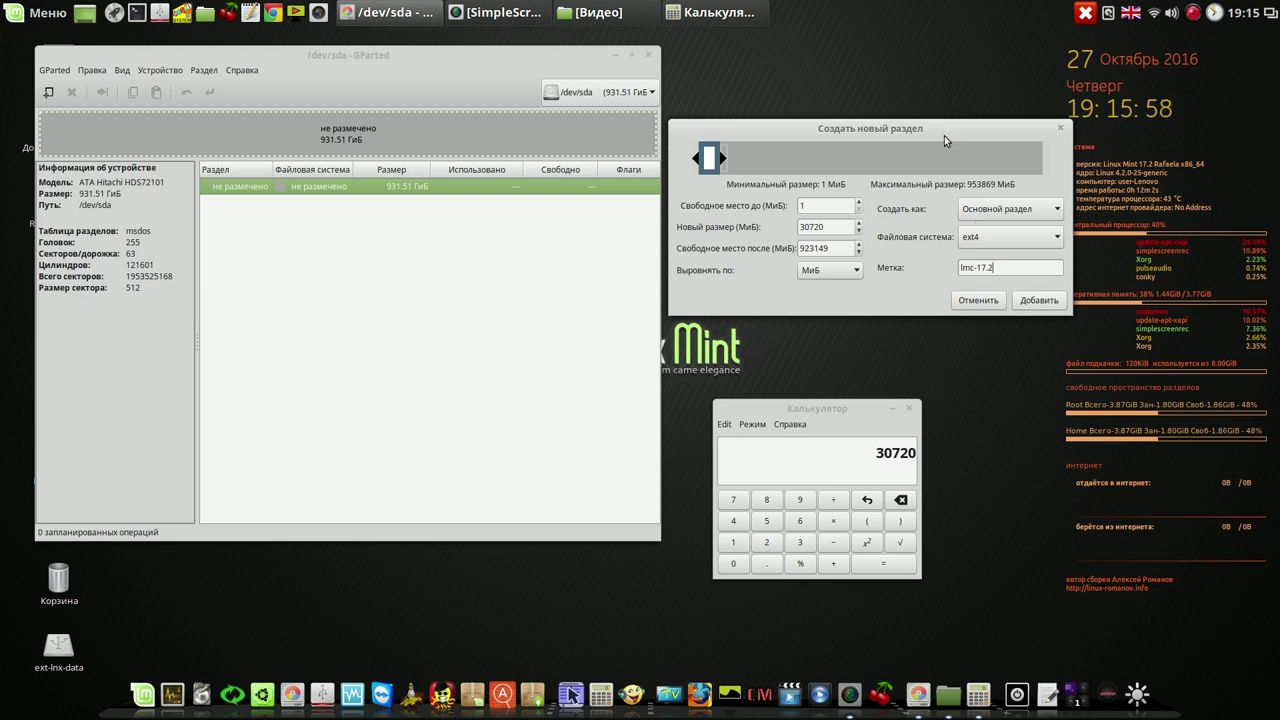
drag(944, 135, 944, 64)
drag(822, 414, 784, 275)
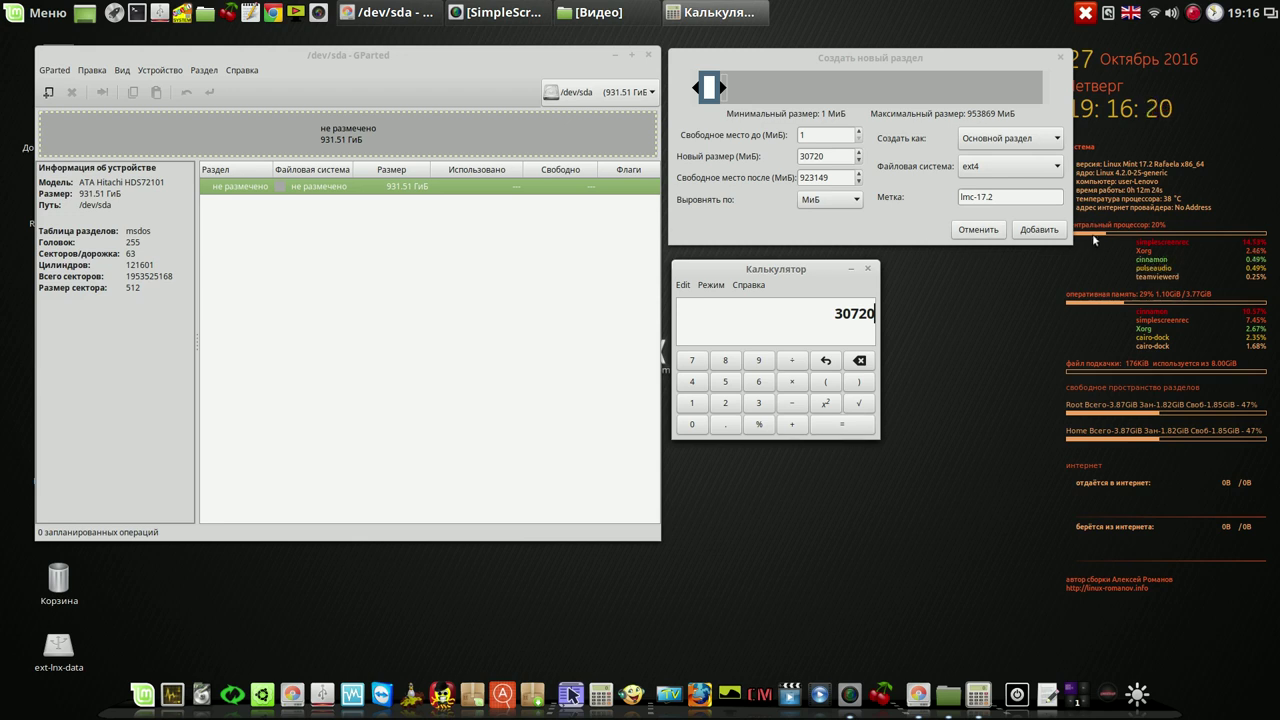
click(1042, 231)
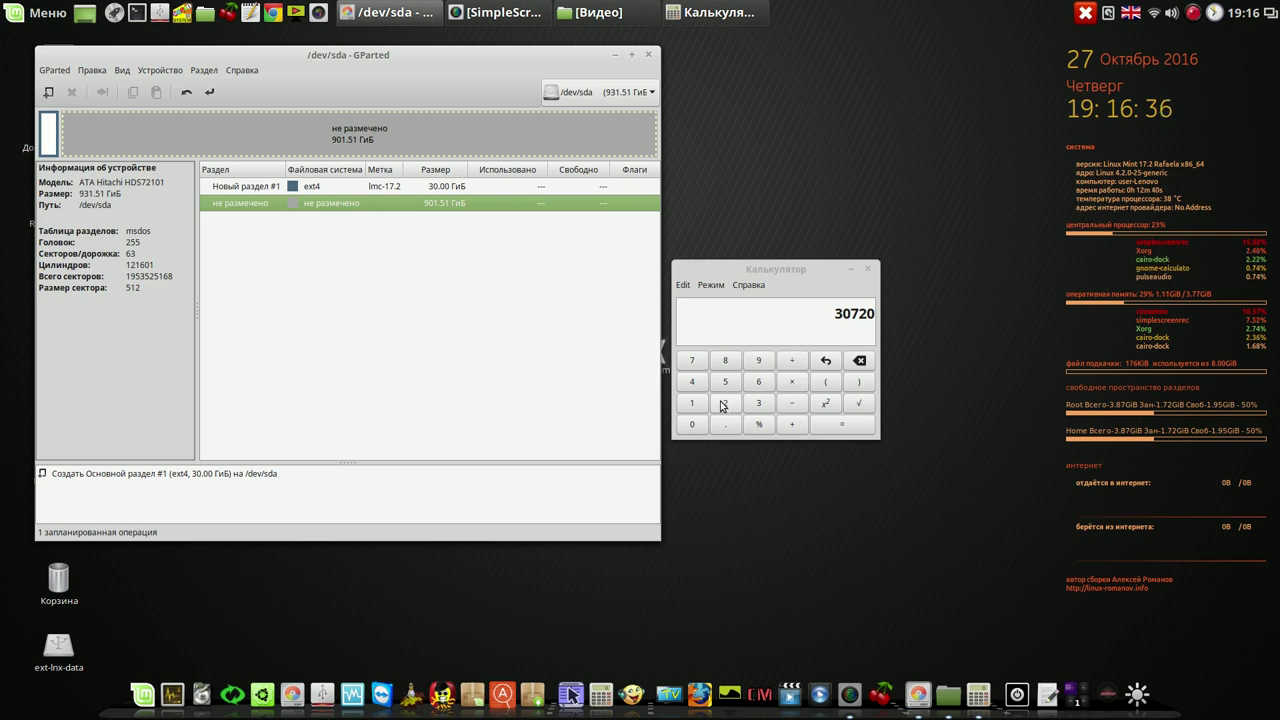
- Clear the calculator, compute 170×1024 and copy the result
click(860, 362)
click(691, 402)
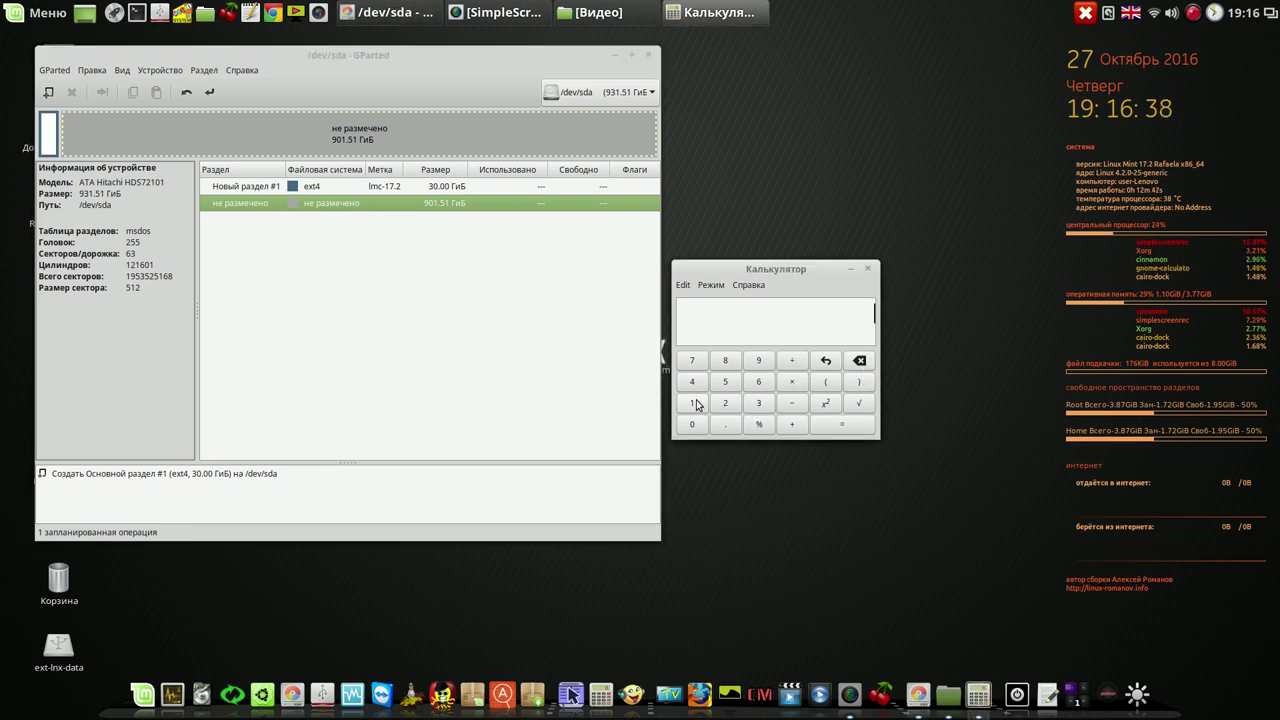
click(691, 361)
click(691, 426)
click(792, 383)
click(699, 404)
click(702, 424)
click(726, 405)
click(700, 387)
click(842, 428)
drag(828, 313, 872, 318)
right_click(870, 320)
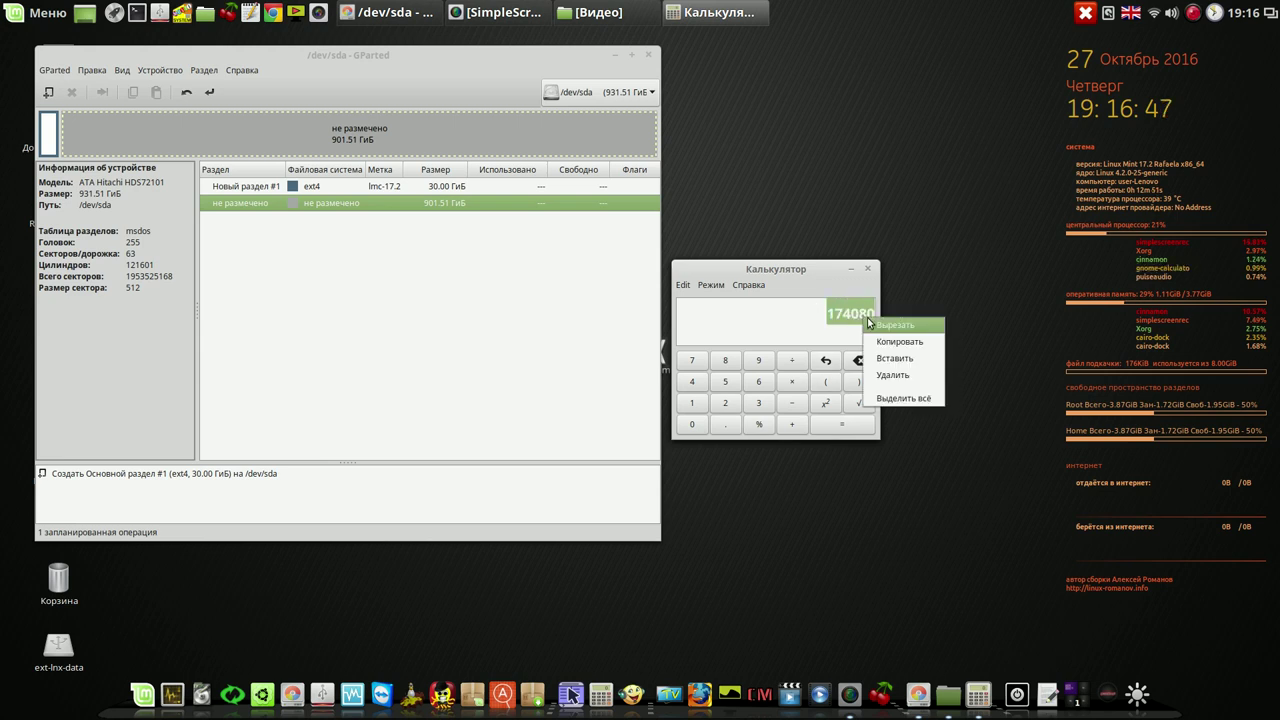
click(893, 343)
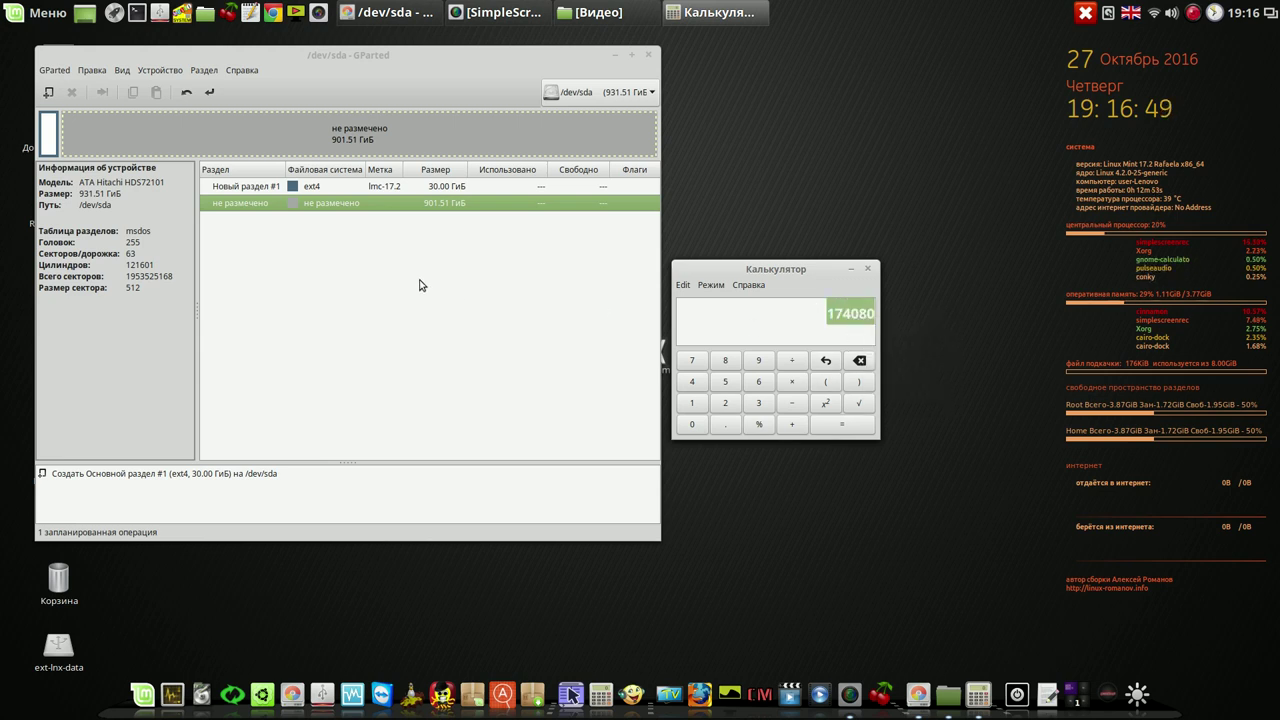
- Start a second partition in the remaining unallocated space with a size of 174080 MiB
right_click(266, 204)
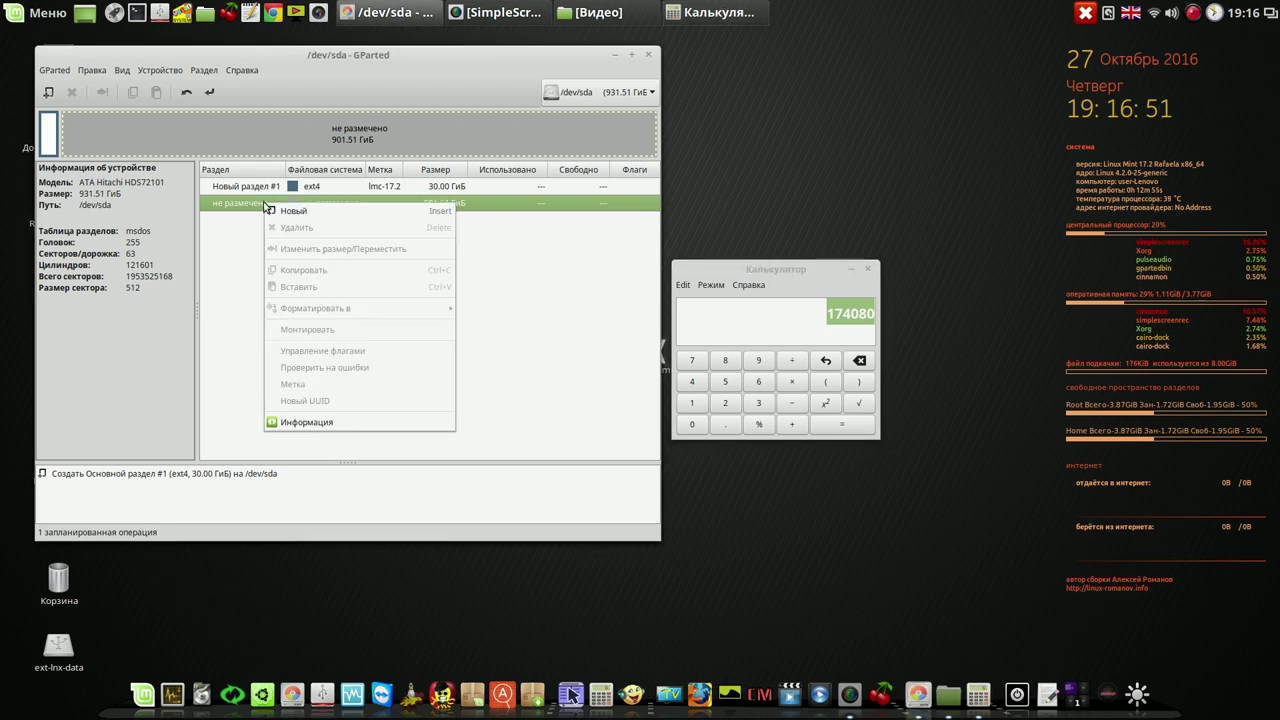
click(288, 211)
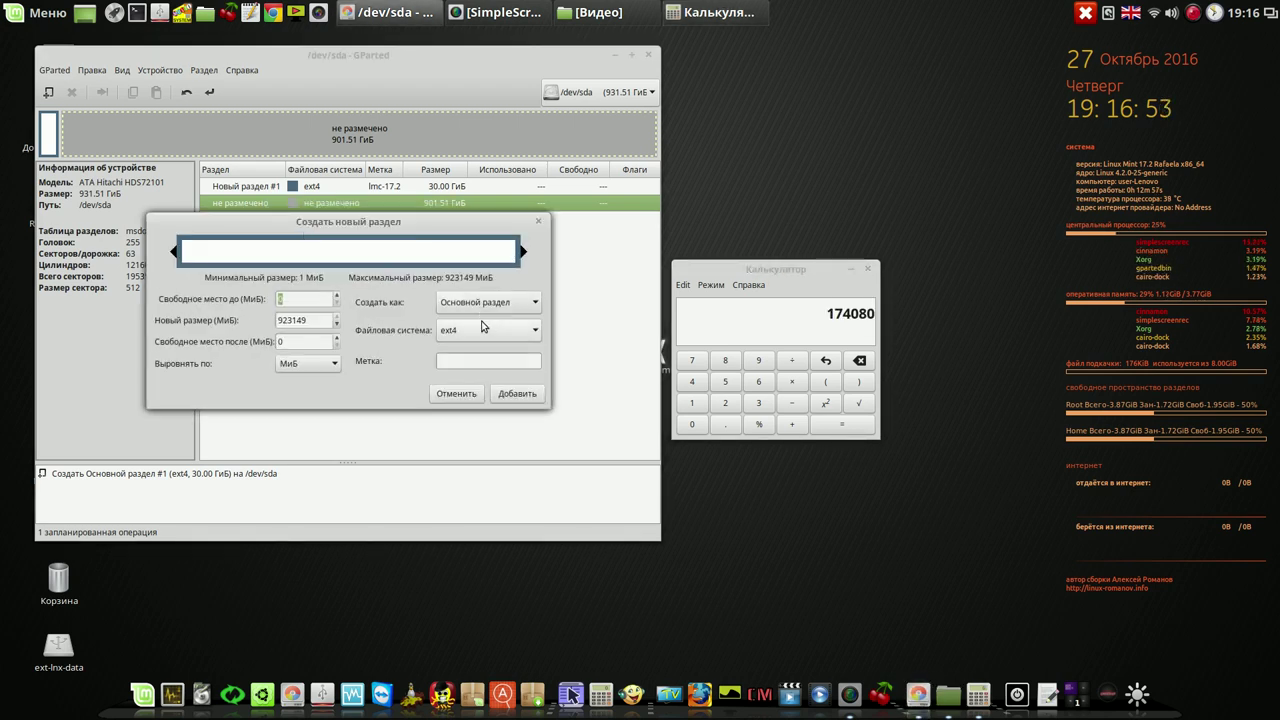
drag(316, 320, 277, 320)
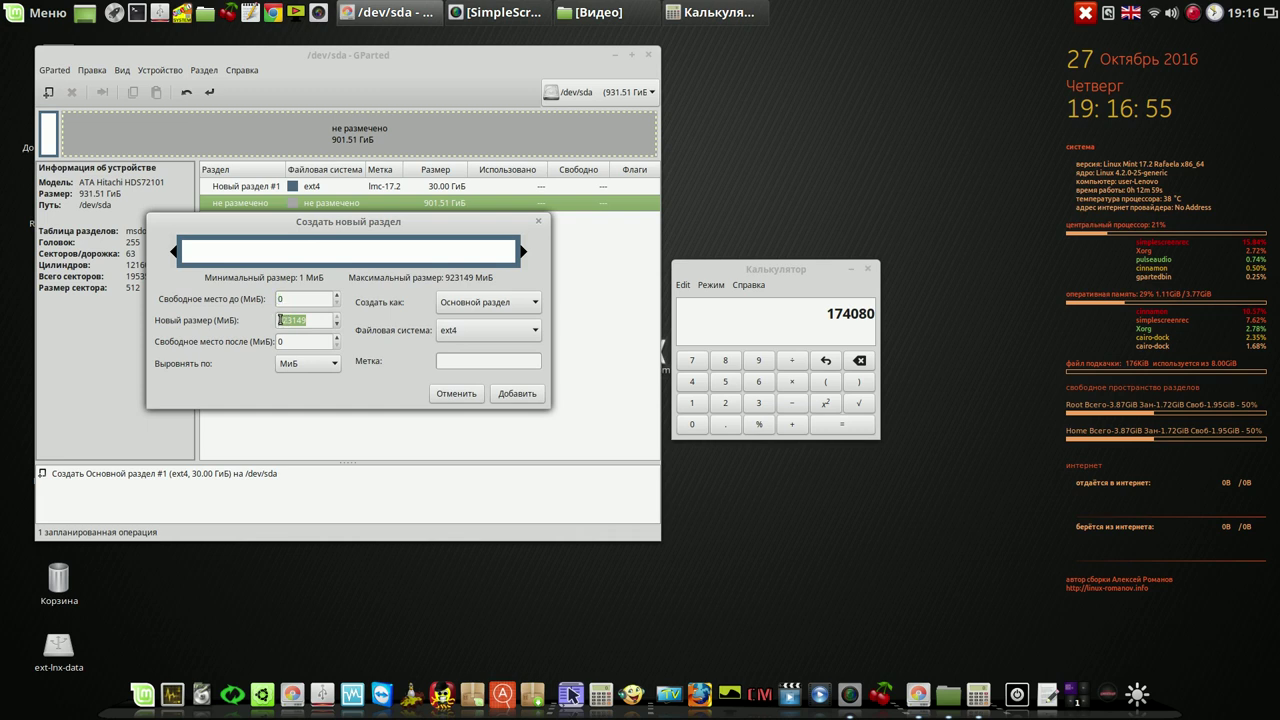
right_click(286, 321)
click(322, 362)
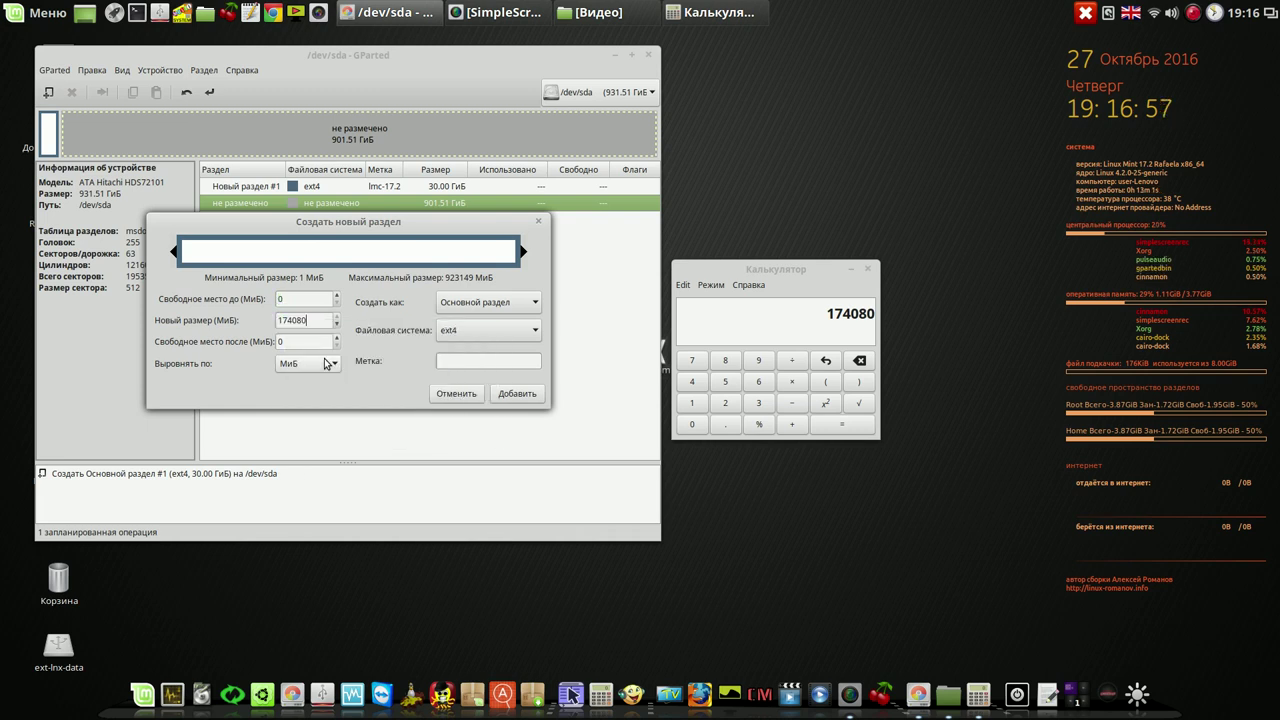
click(321, 342)
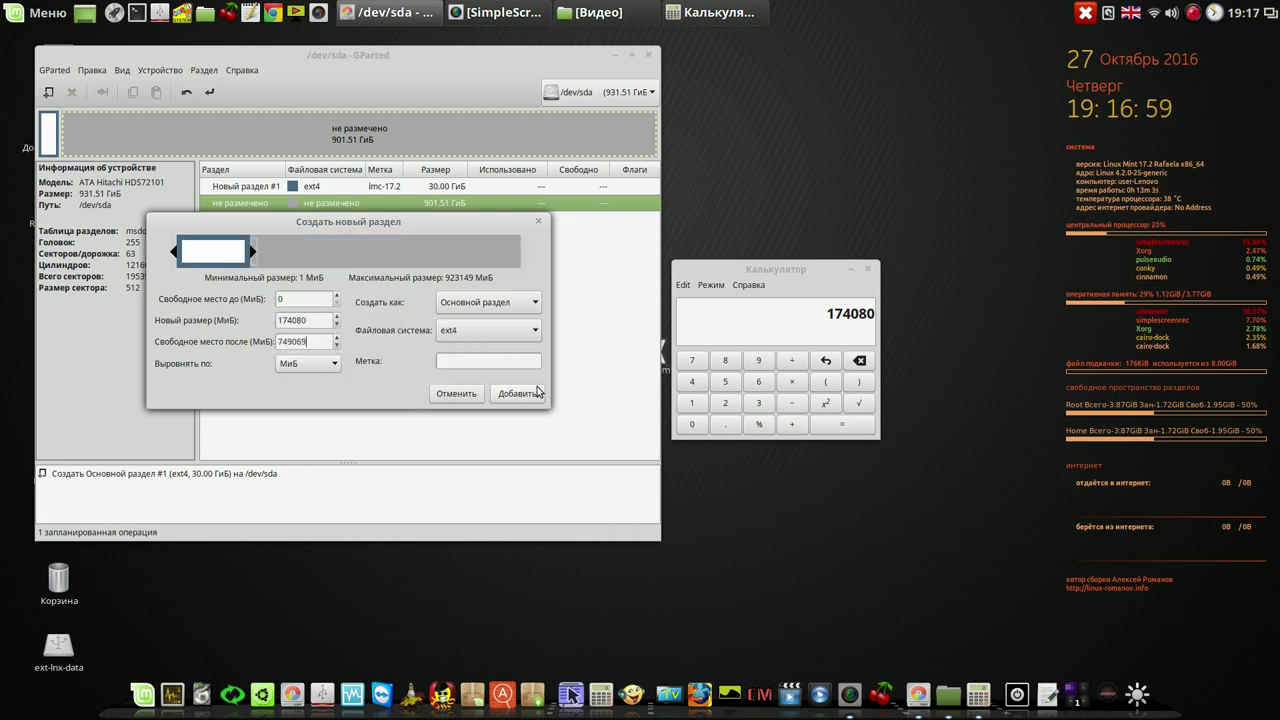
- Label the second partition home and add it as a primary ext4 partition
click(517, 361)
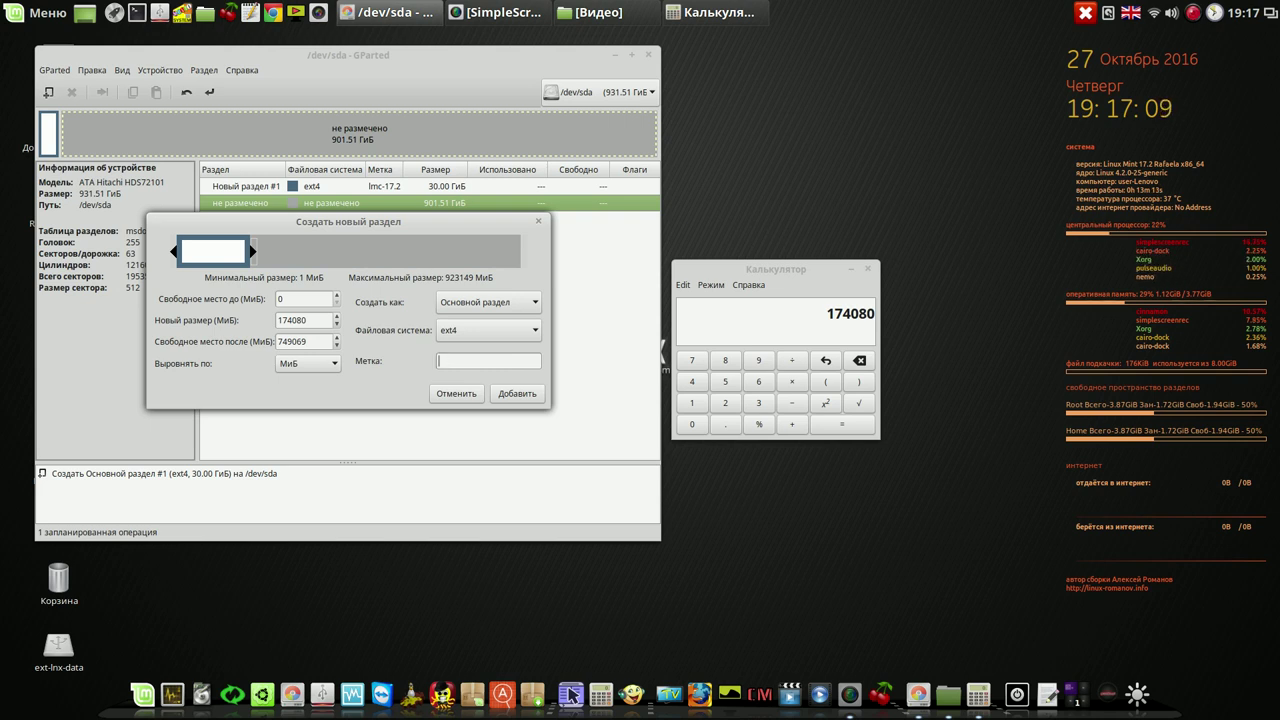
text(o)
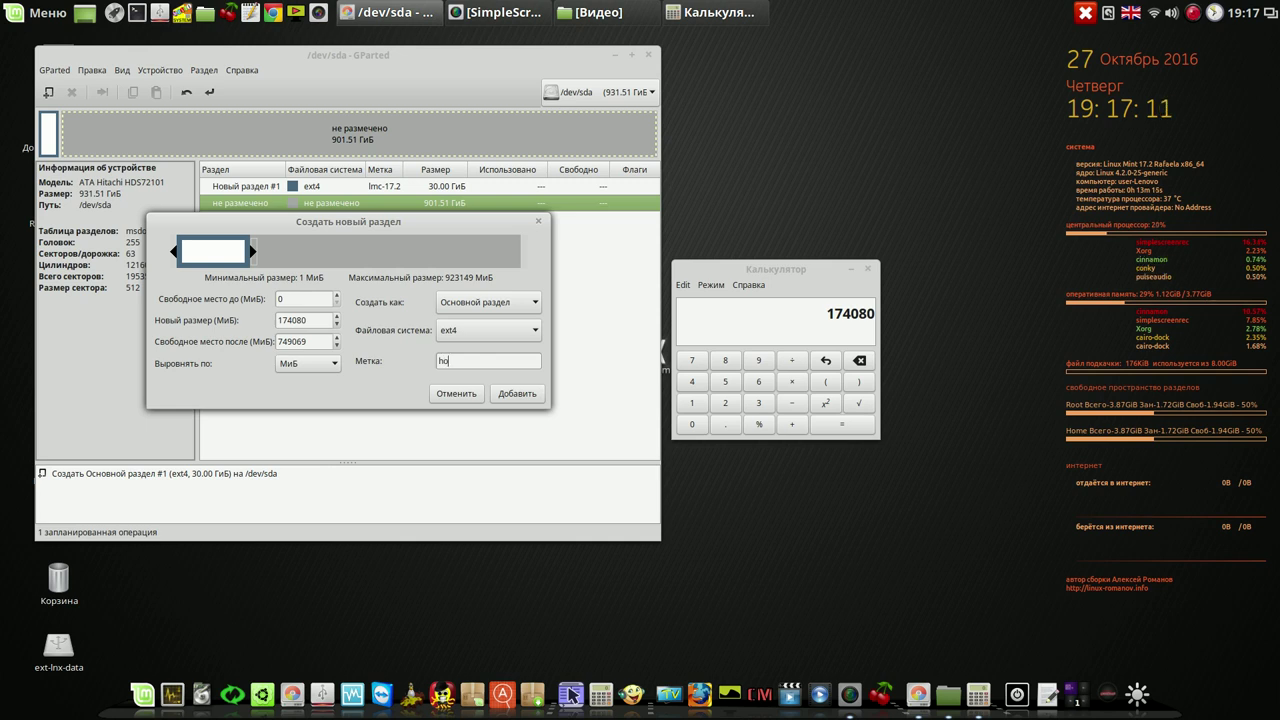
text(me)
click(516, 394)
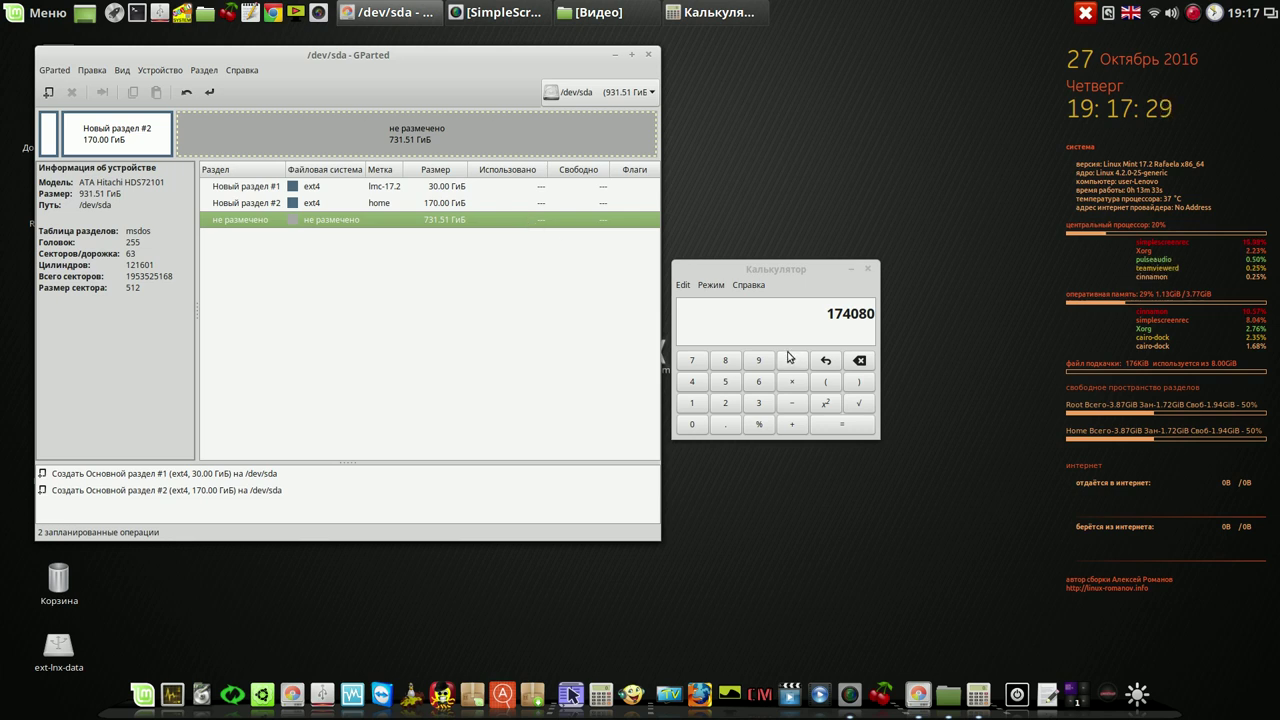
- Clear the calculator, compute 50×1024 and copy the result
click(859, 361)
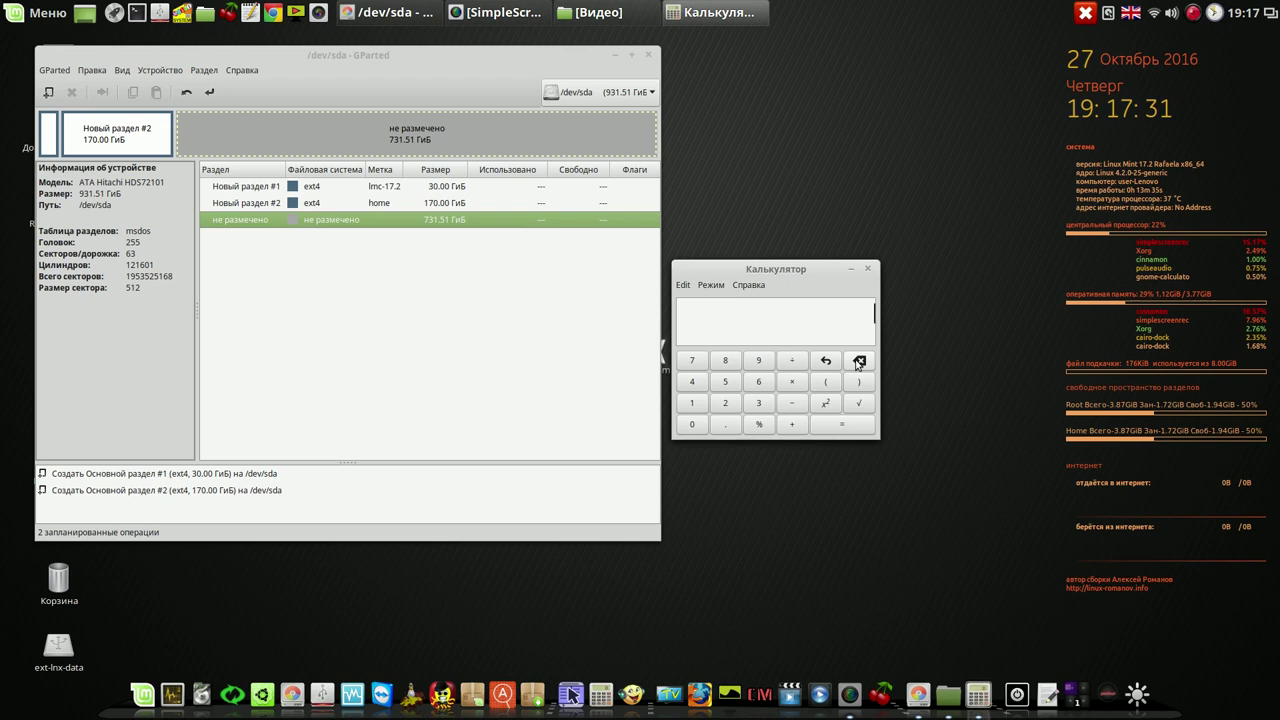
click(728, 384)
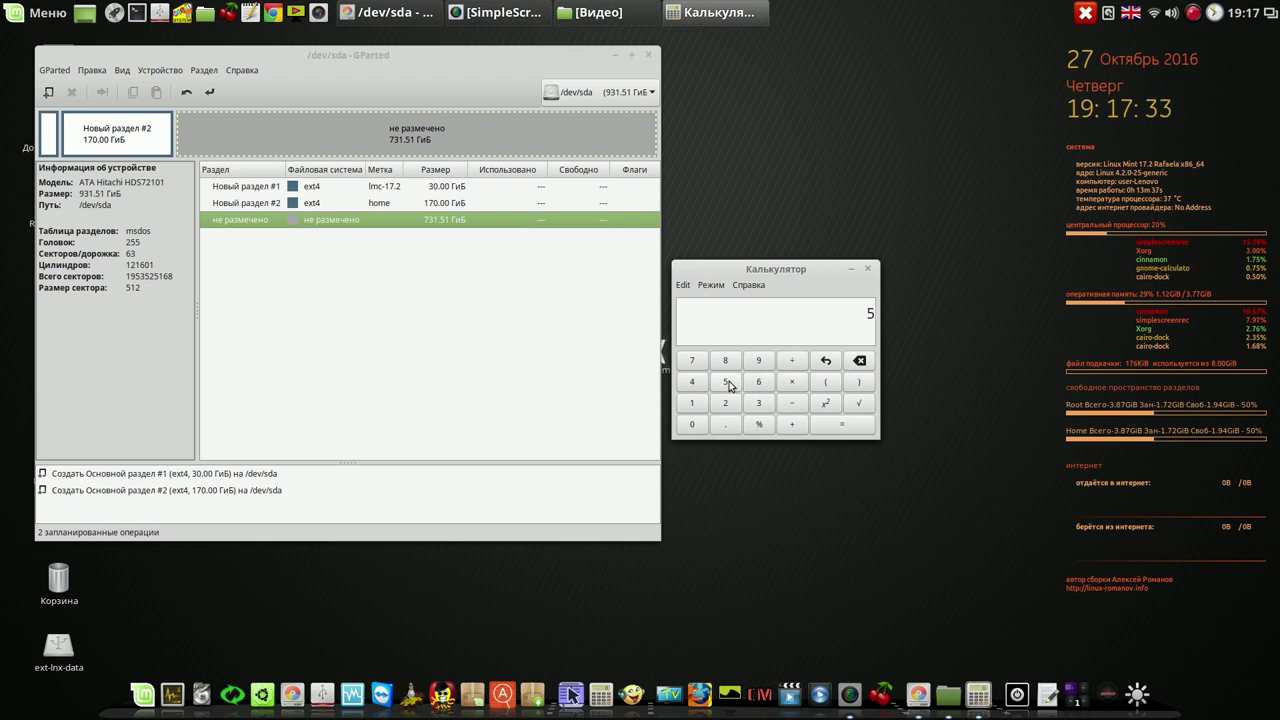
click(792, 382)
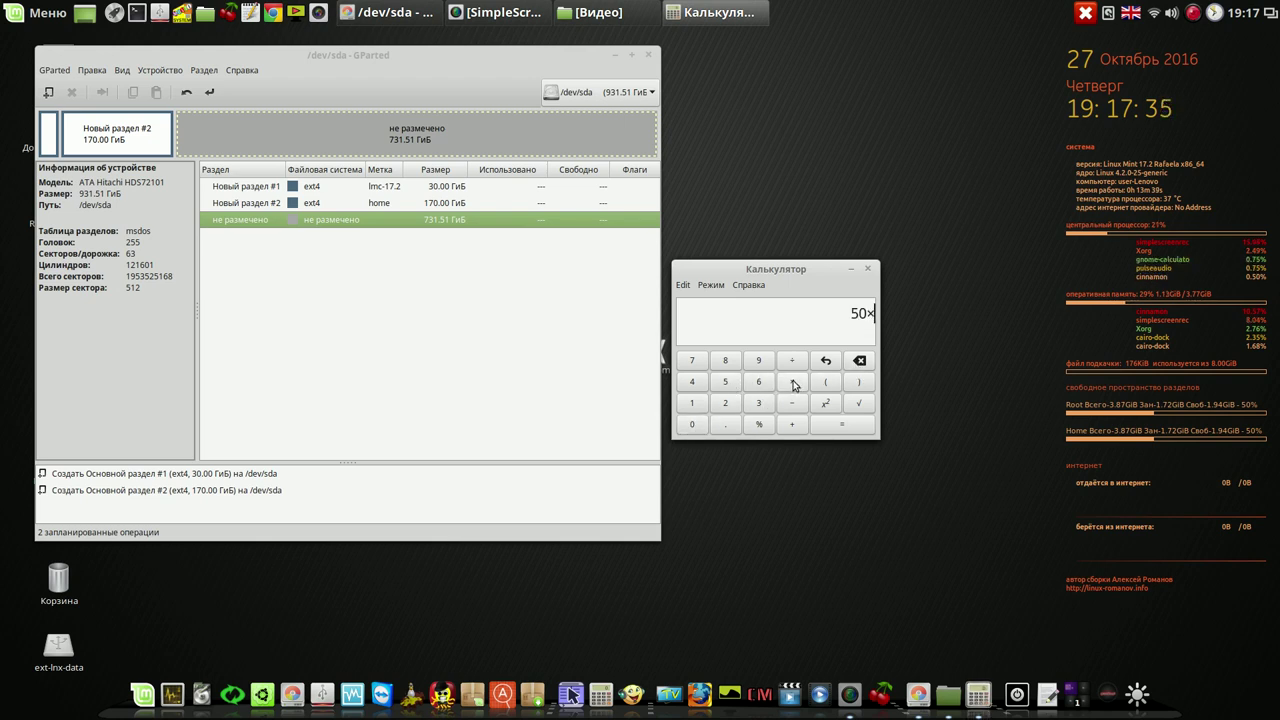
click(697, 404)
click(692, 424)
click(727, 404)
click(692, 388)
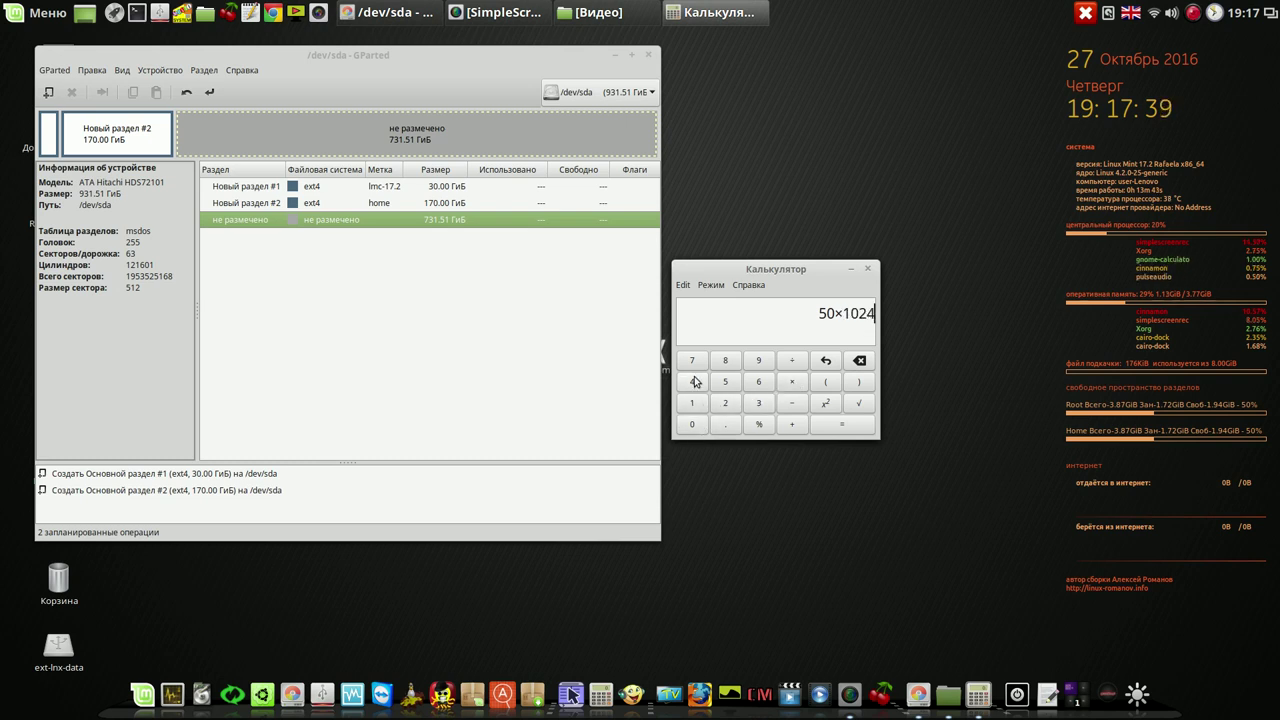
click(847, 426)
drag(832, 313, 876, 314)
right_click(866, 318)
click(886, 341)
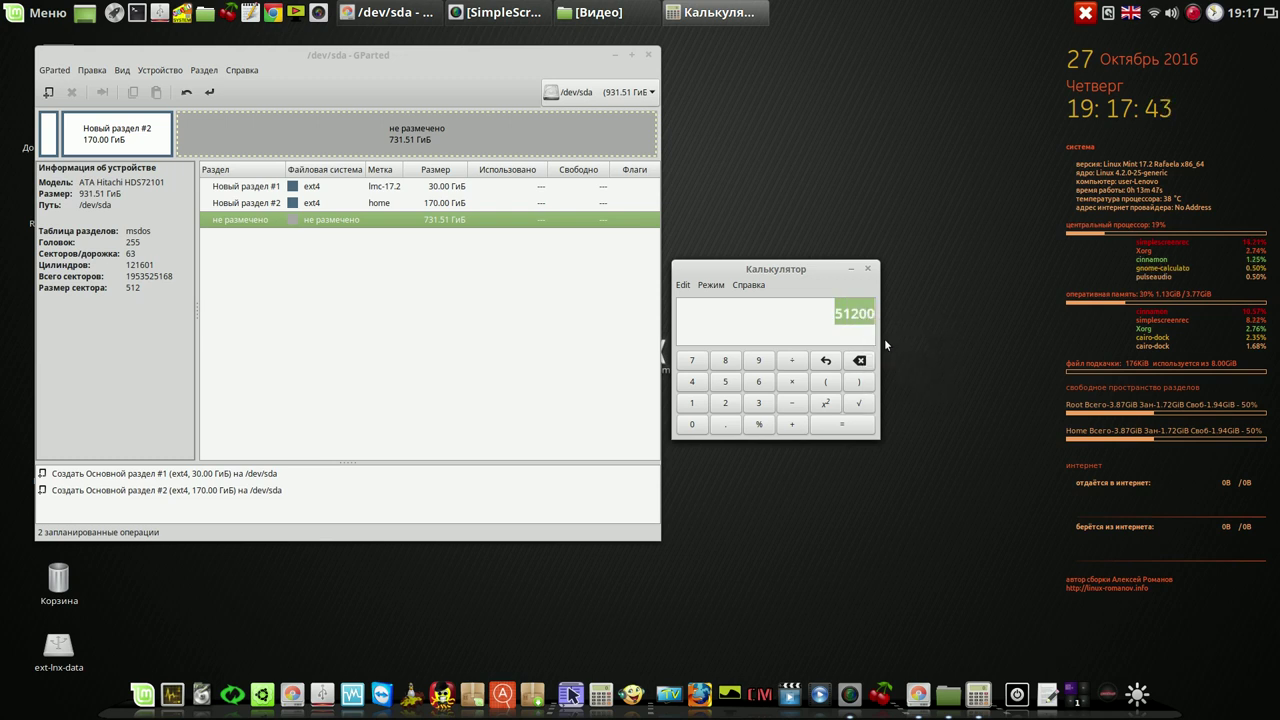
- Start a third partition in the remaining unallocated space with a size of 51200 MiB
click(376, 222)
right_click(376, 222)
click(400, 232)
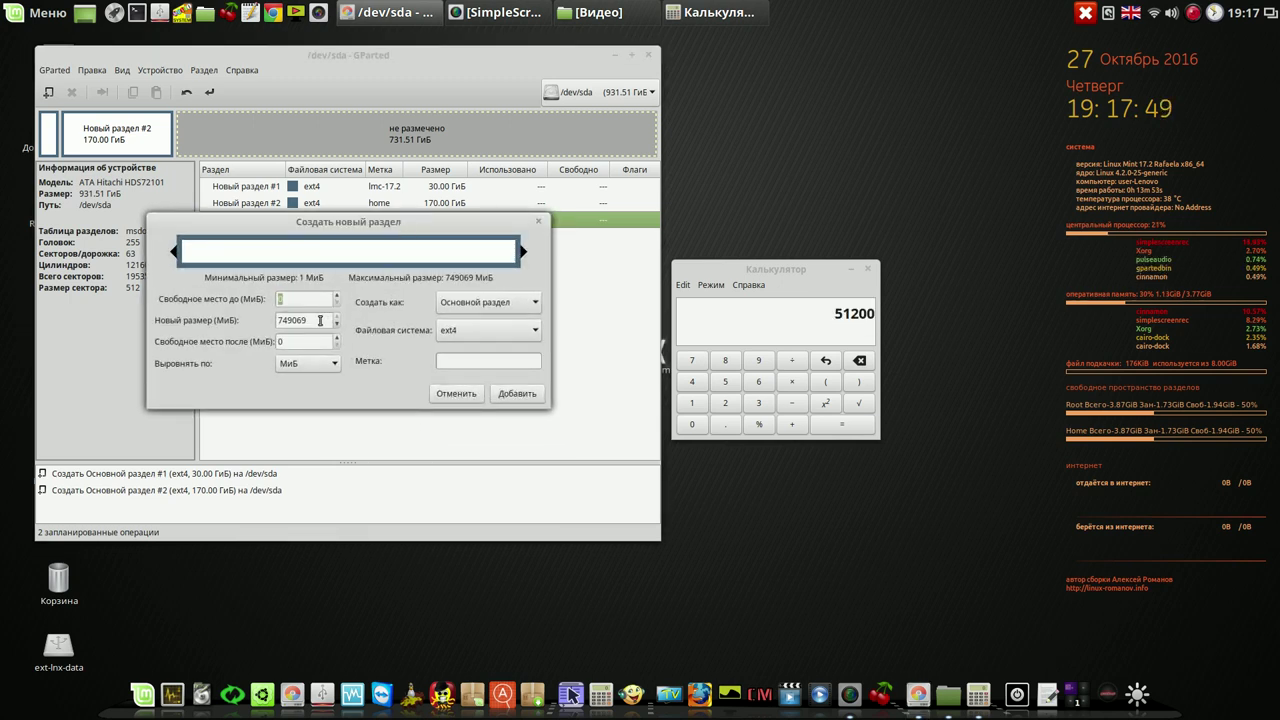
drag(310, 320, 281, 321)
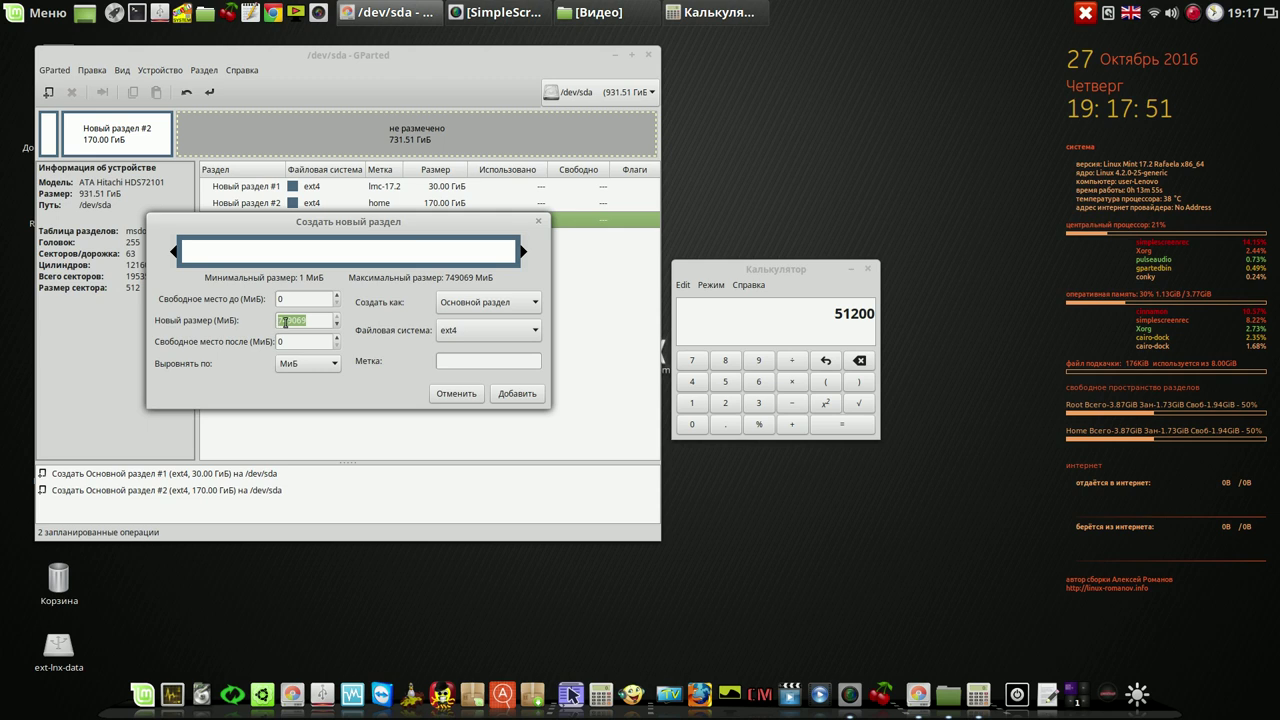
right_click(285, 321)
click(322, 365)
click(313, 343)
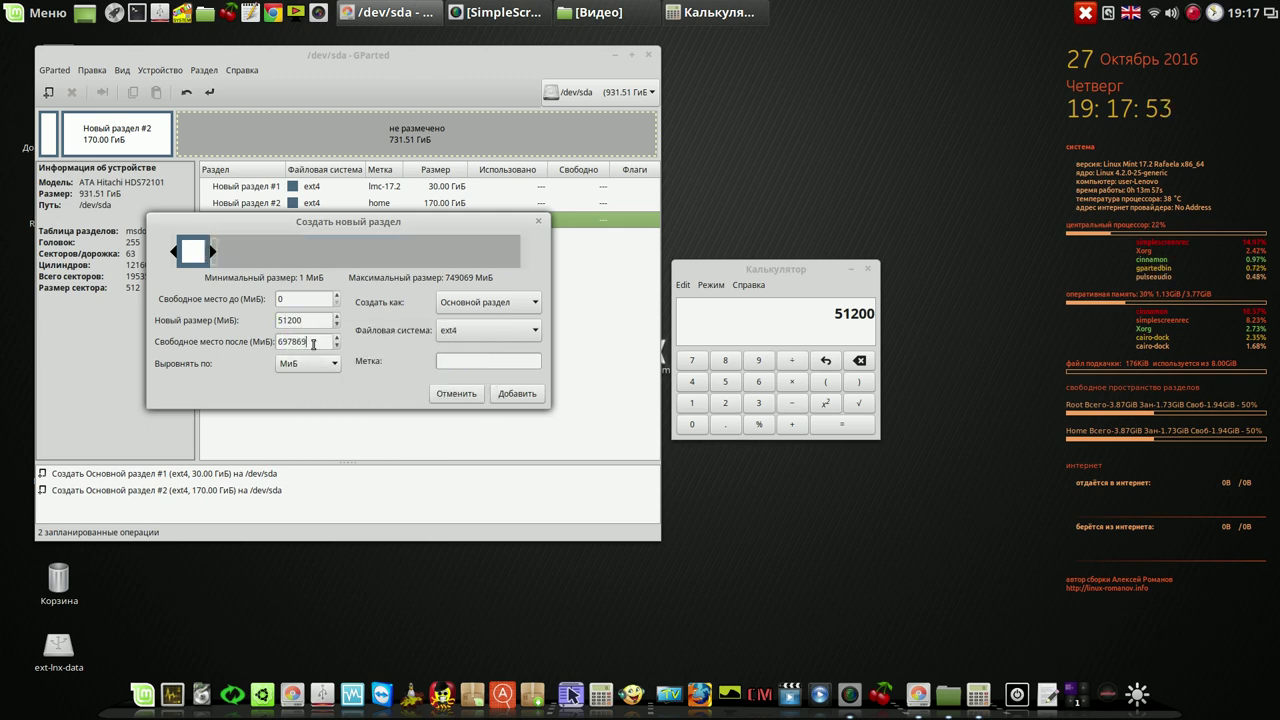
- Set the third partition's file system to ntfs, label it w10 and add it as a primary partition
click(536, 334)
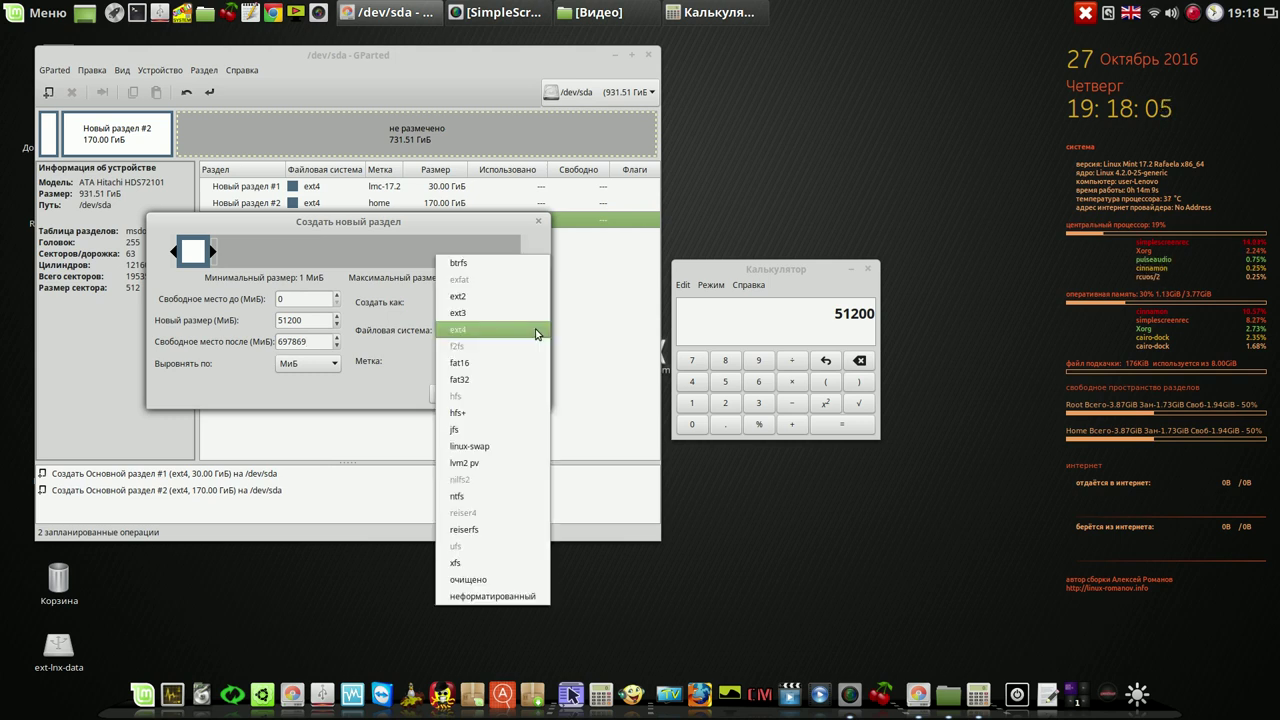
click(507, 491)
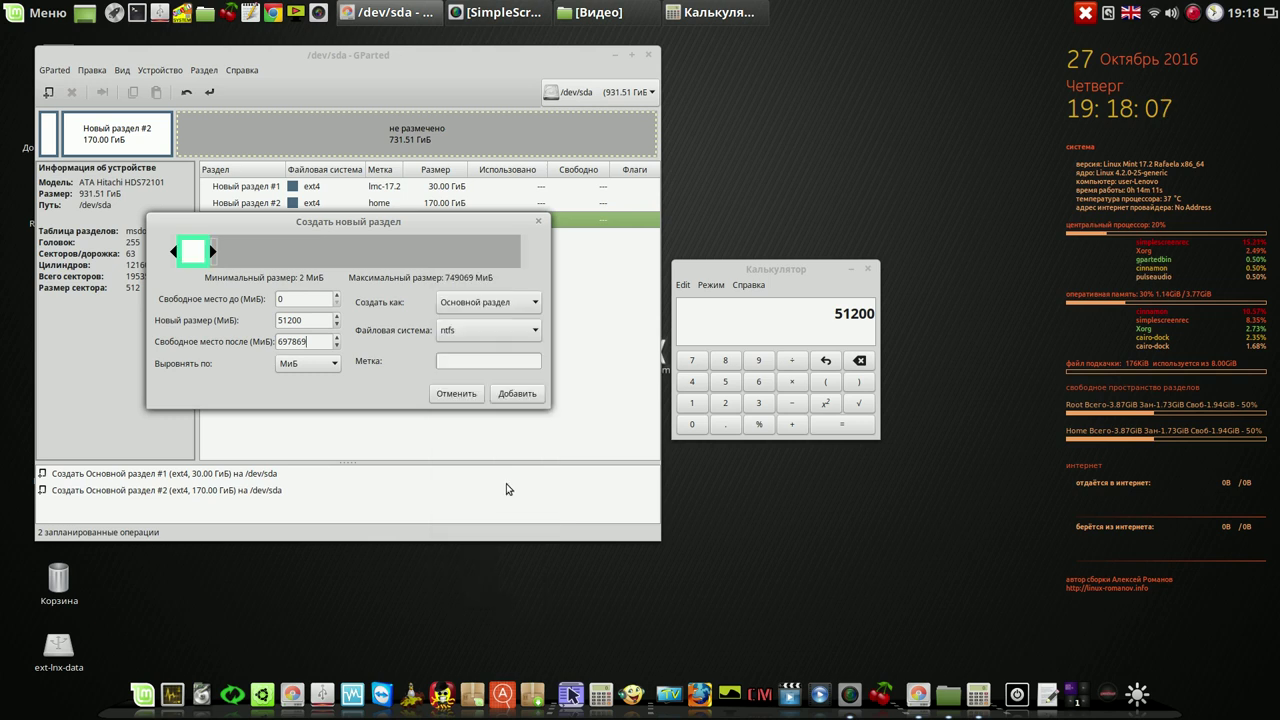
click(507, 361)
text(w10)
click(518, 393)
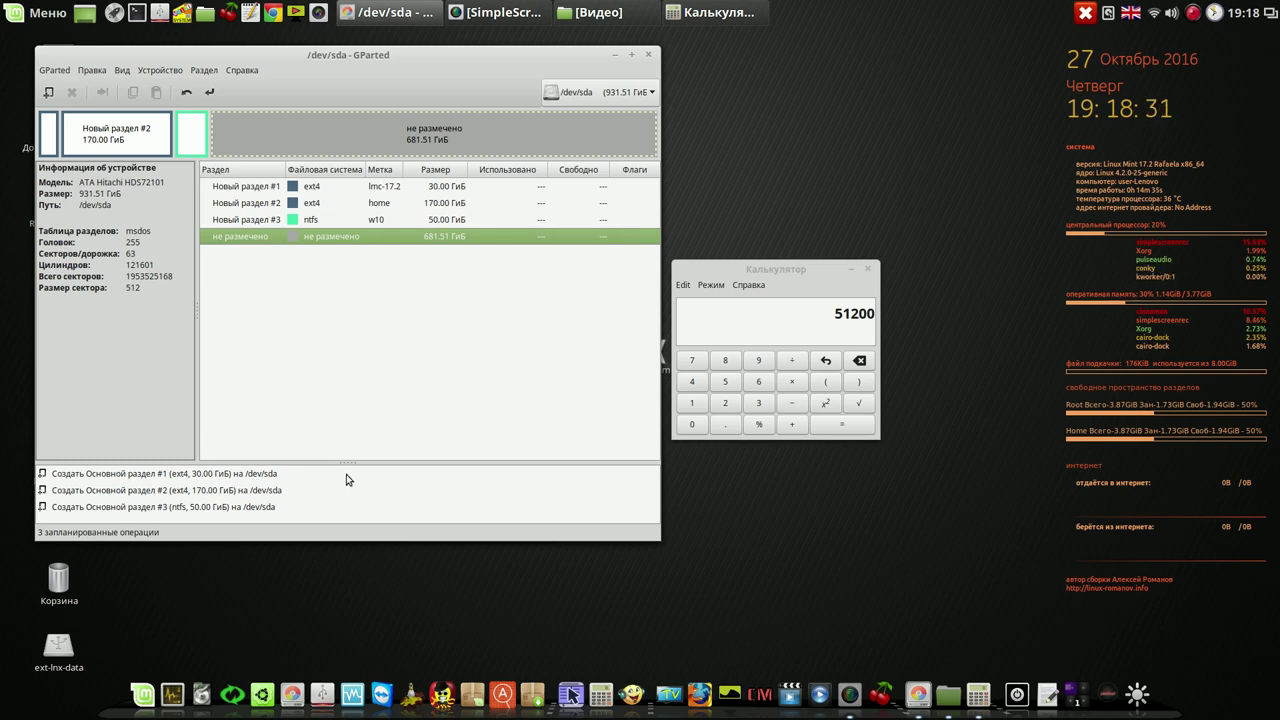
- Start a fourth partition in the remaining unallocated space, then compute 4×1024 in the calculator and copy the result
right_click(382, 234)
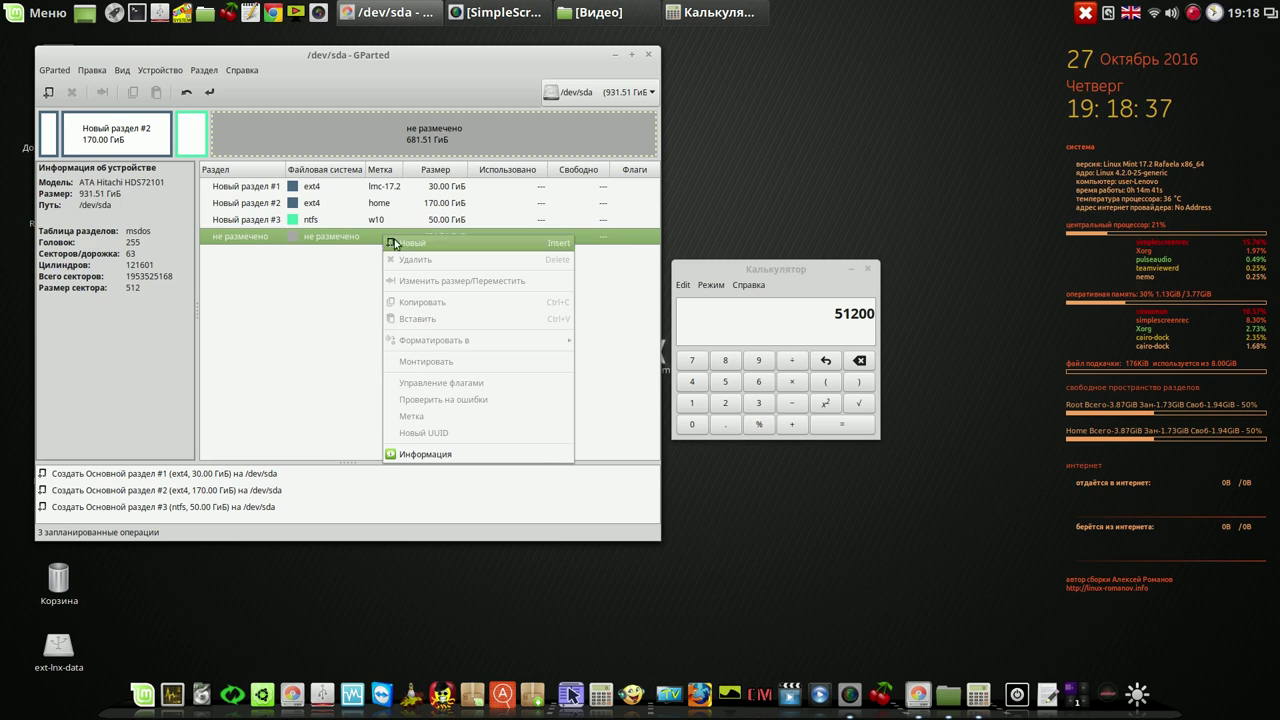
click(394, 244)
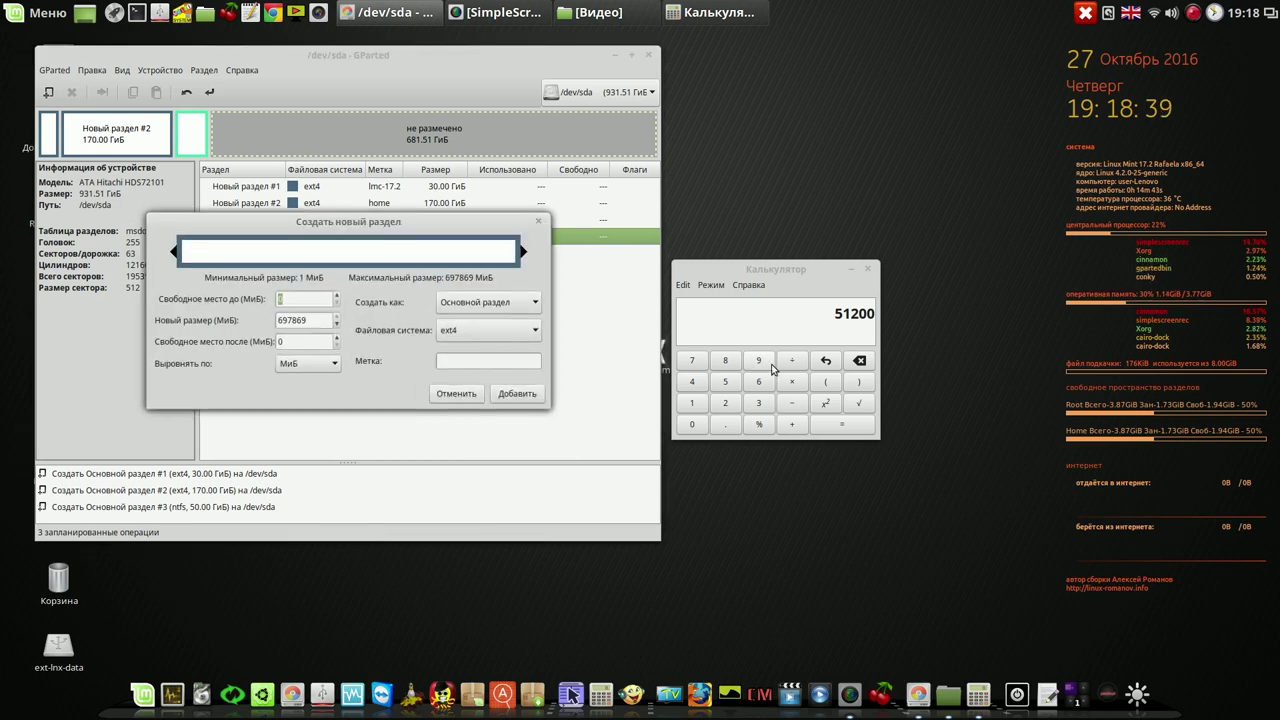
click(695, 383)
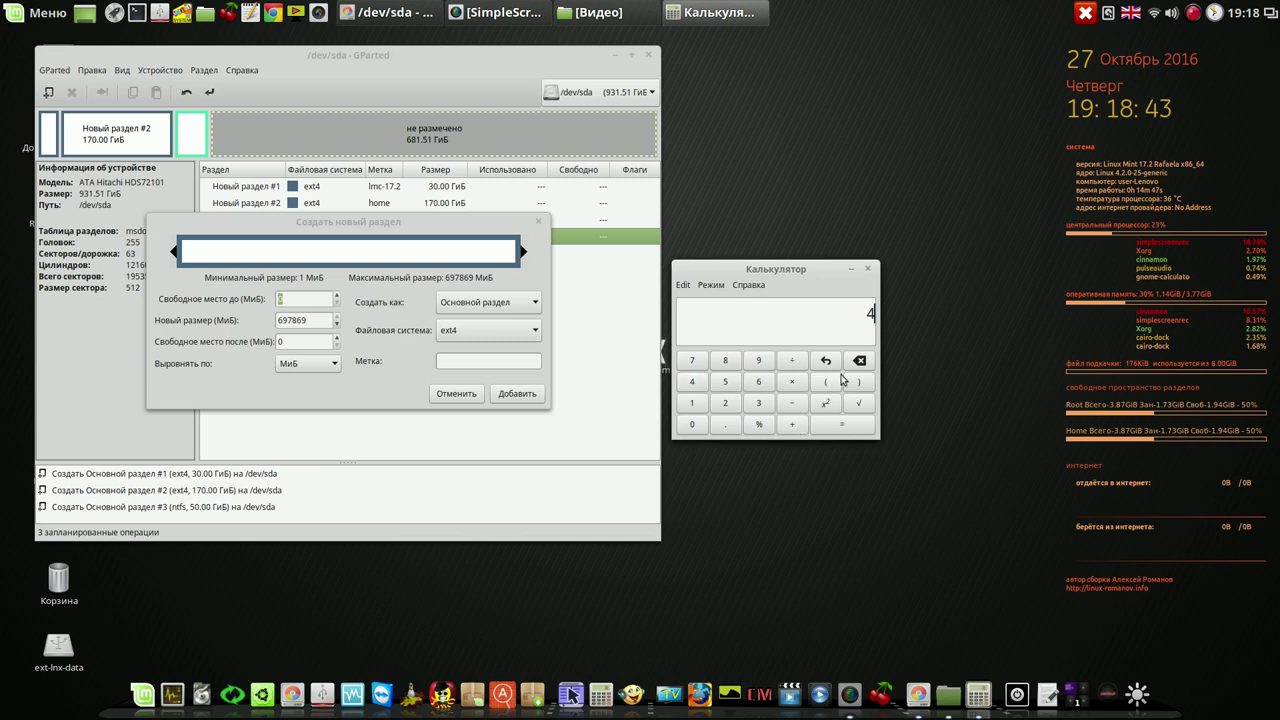
click(797, 382)
click(692, 405)
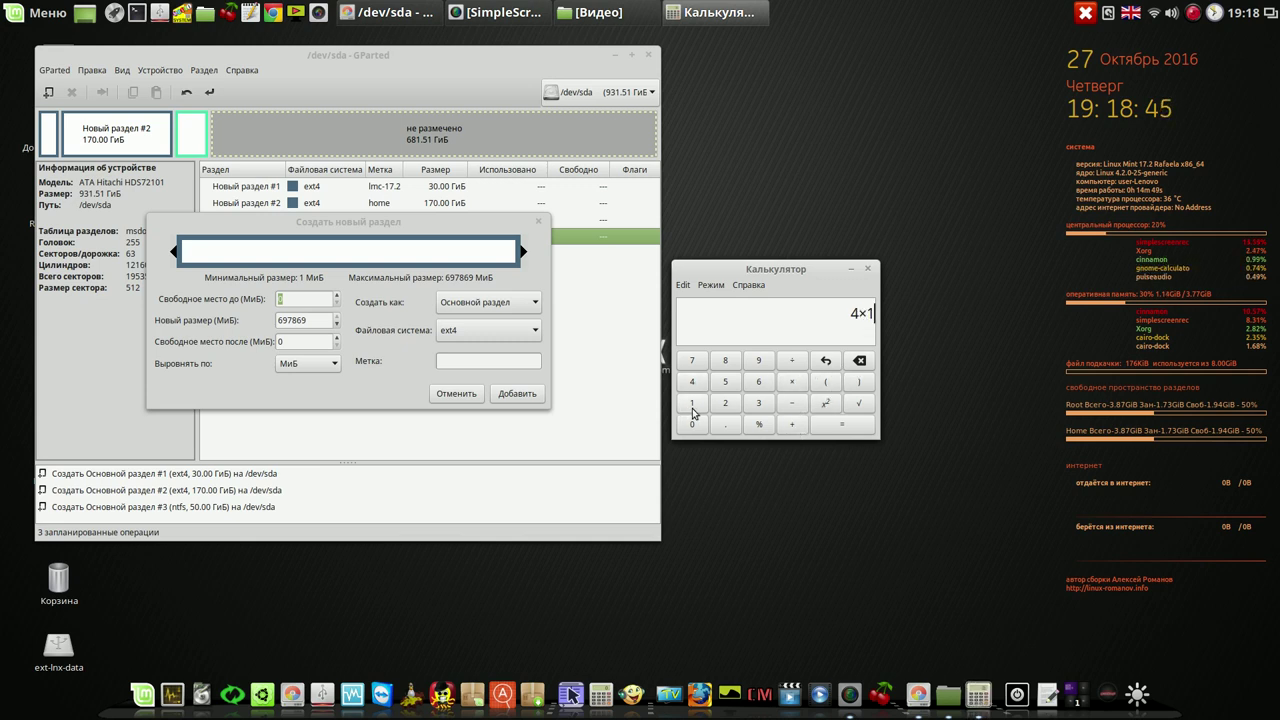
click(691, 425)
click(718, 405)
click(692, 383)
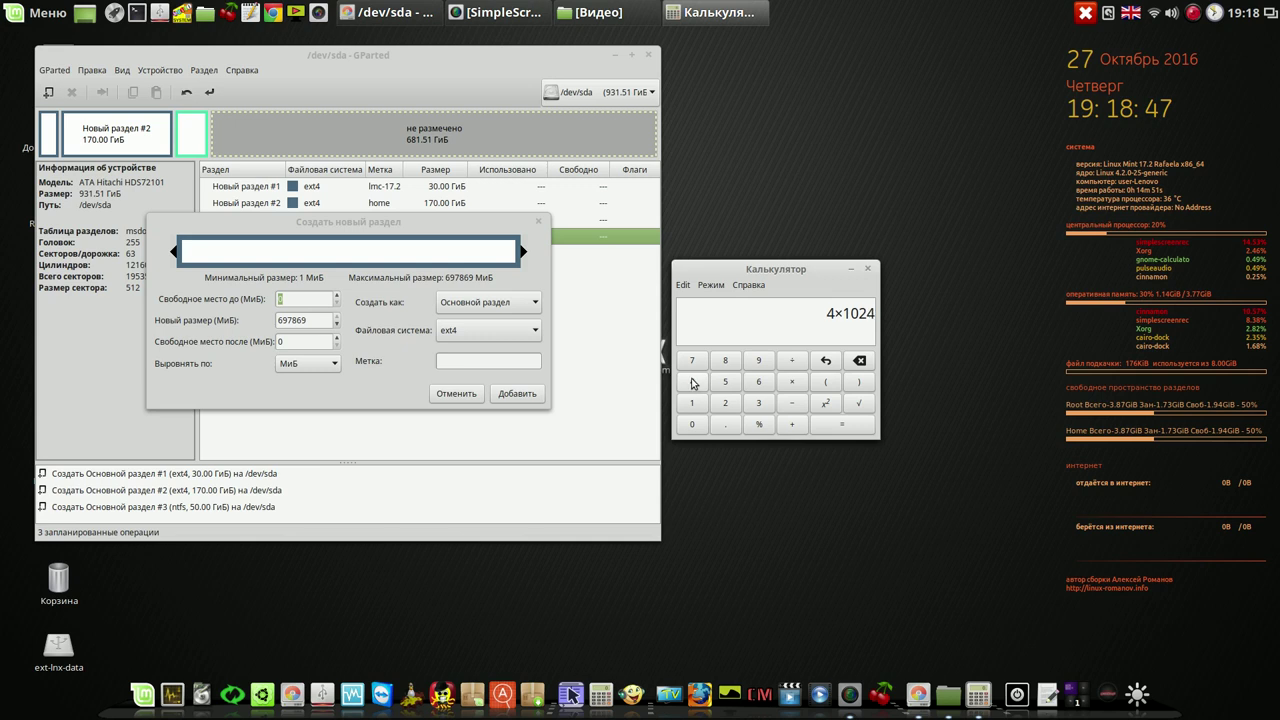
click(845, 426)
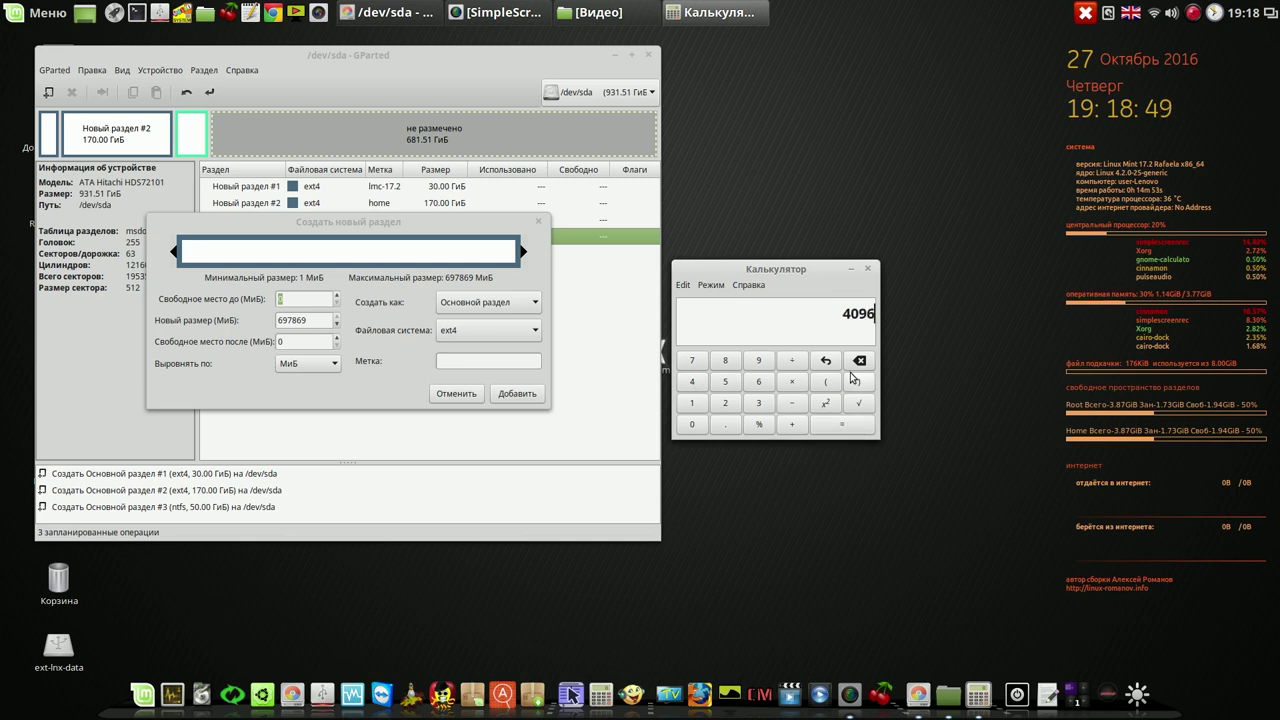
drag(874, 313, 839, 313)
right_click(868, 314)
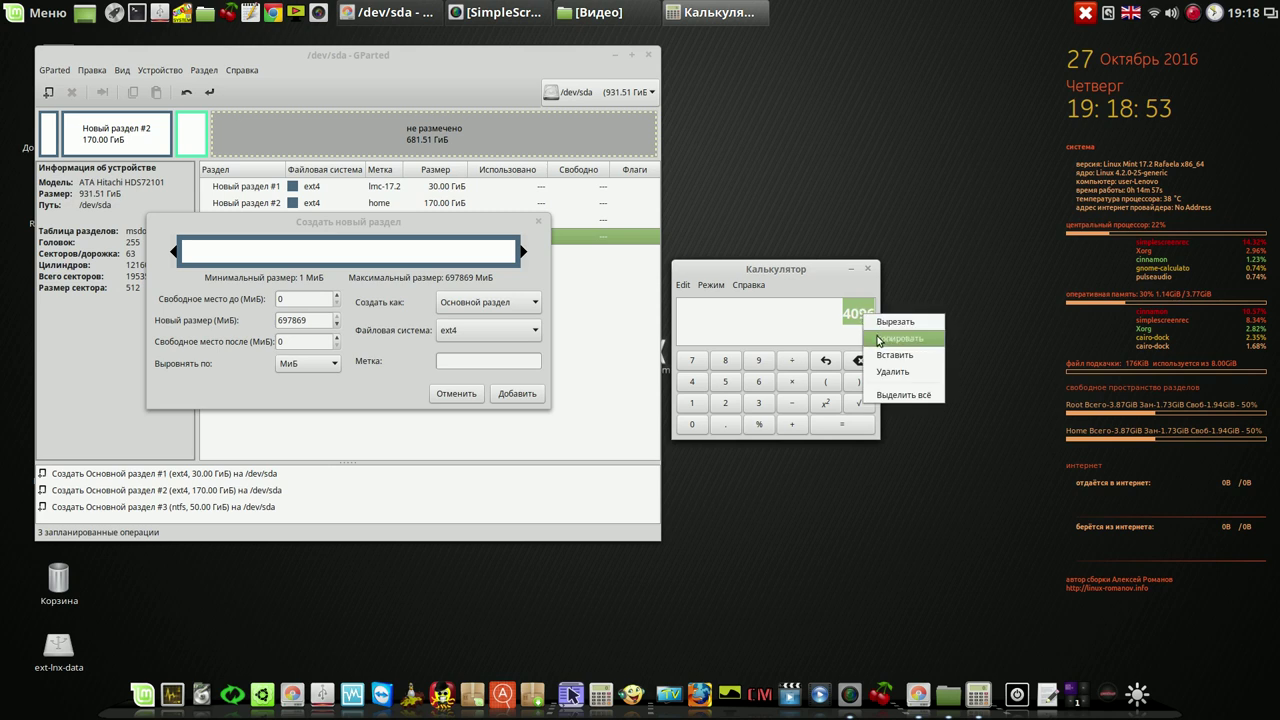
click(878, 339)
- Set the fourth partition's size to 4096 MiB and add it as a primary linux-swap partition
drag(324, 320, 273, 317)
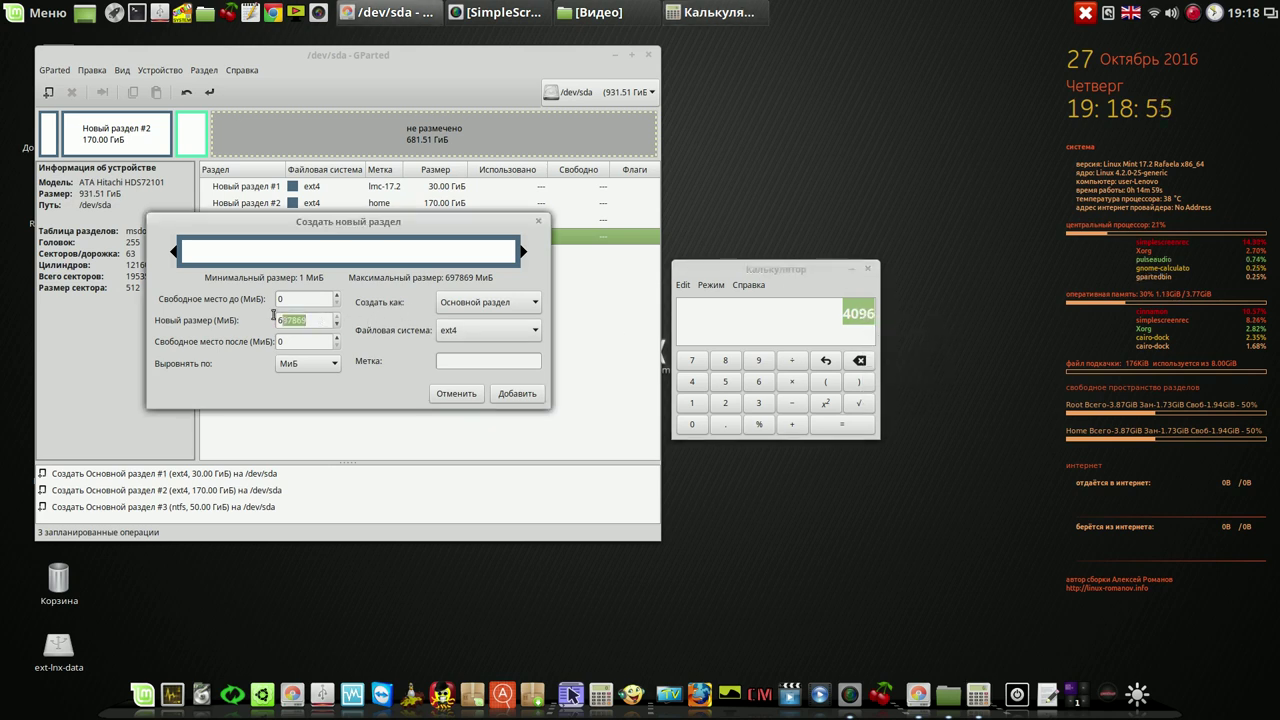
right_click(293, 322)
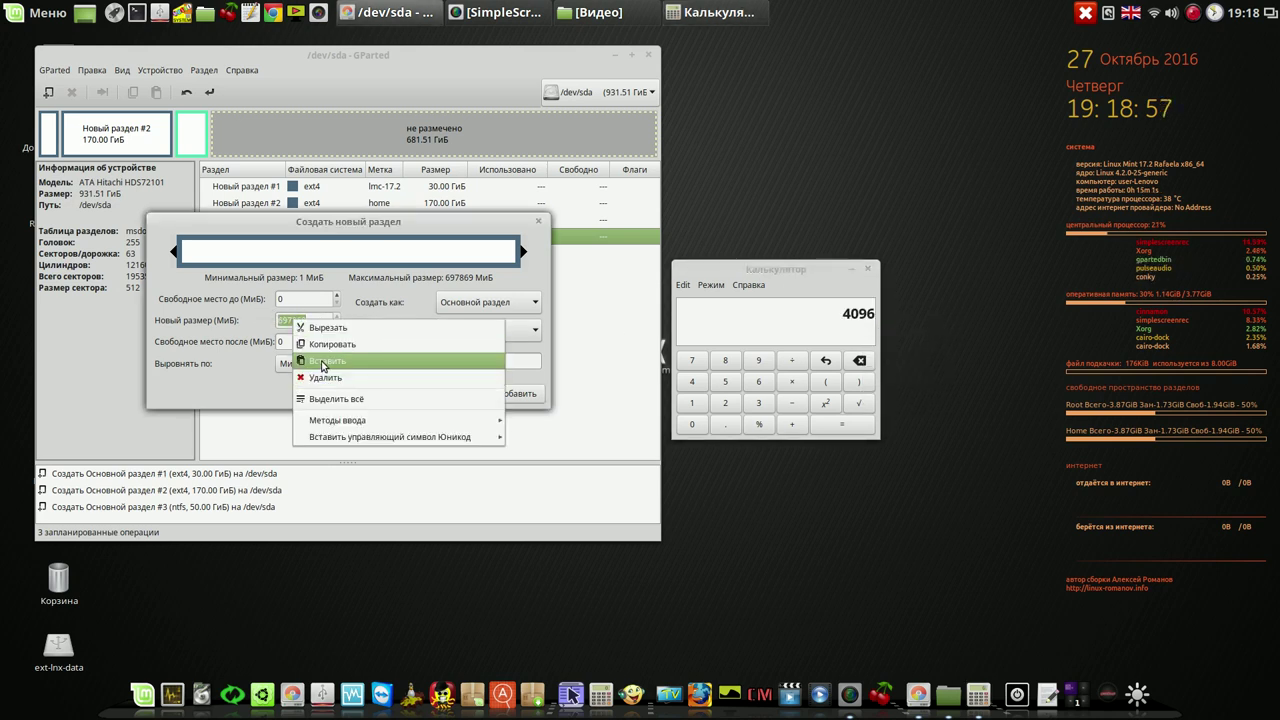
click(313, 360)
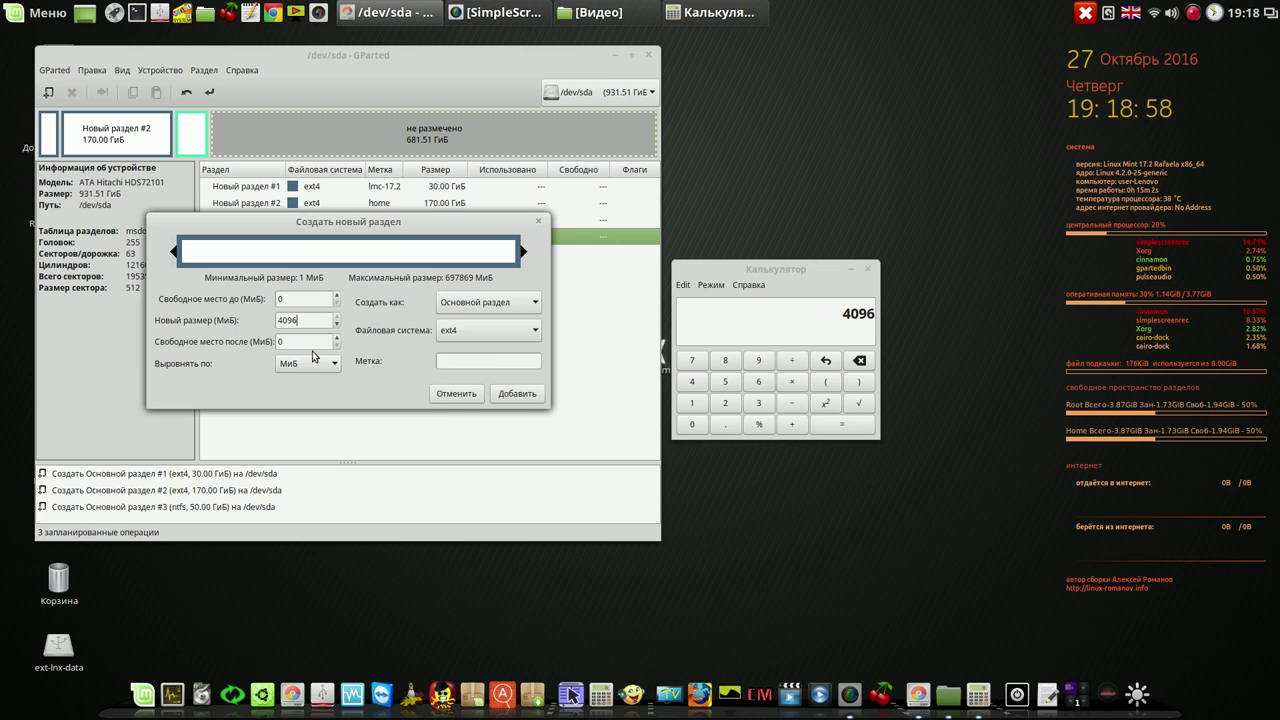
click(536, 333)
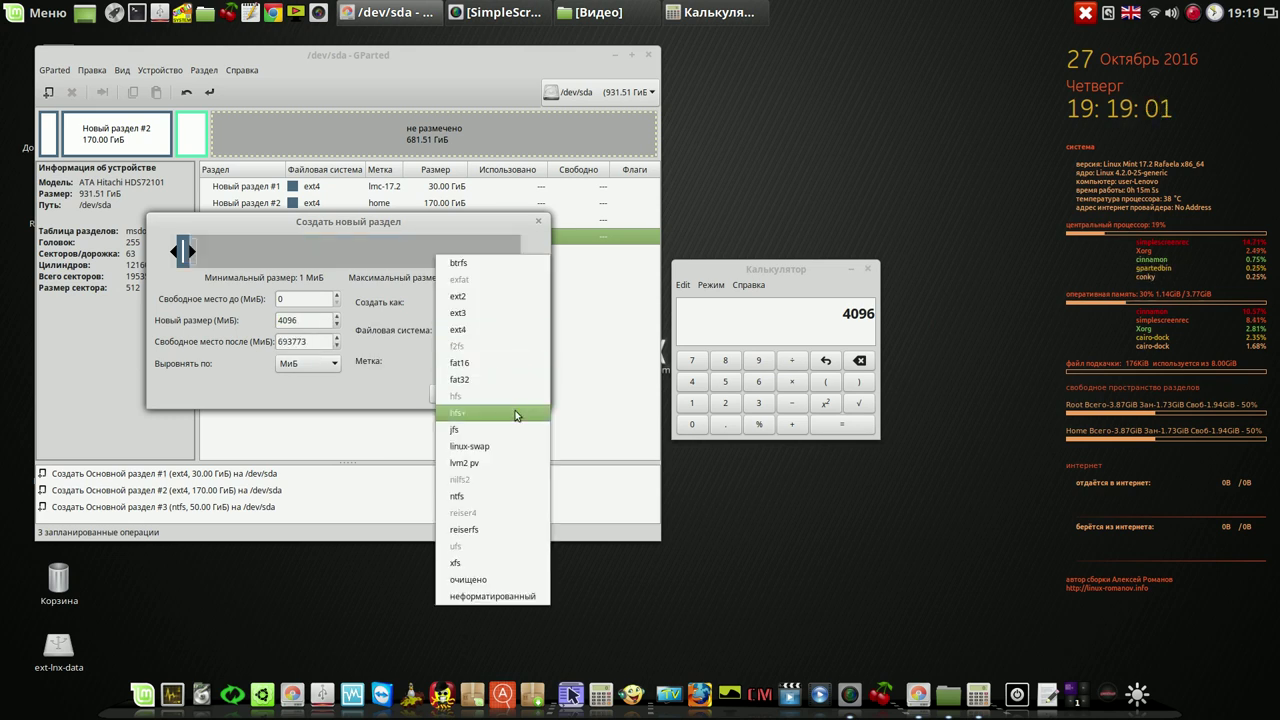
click(505, 447)
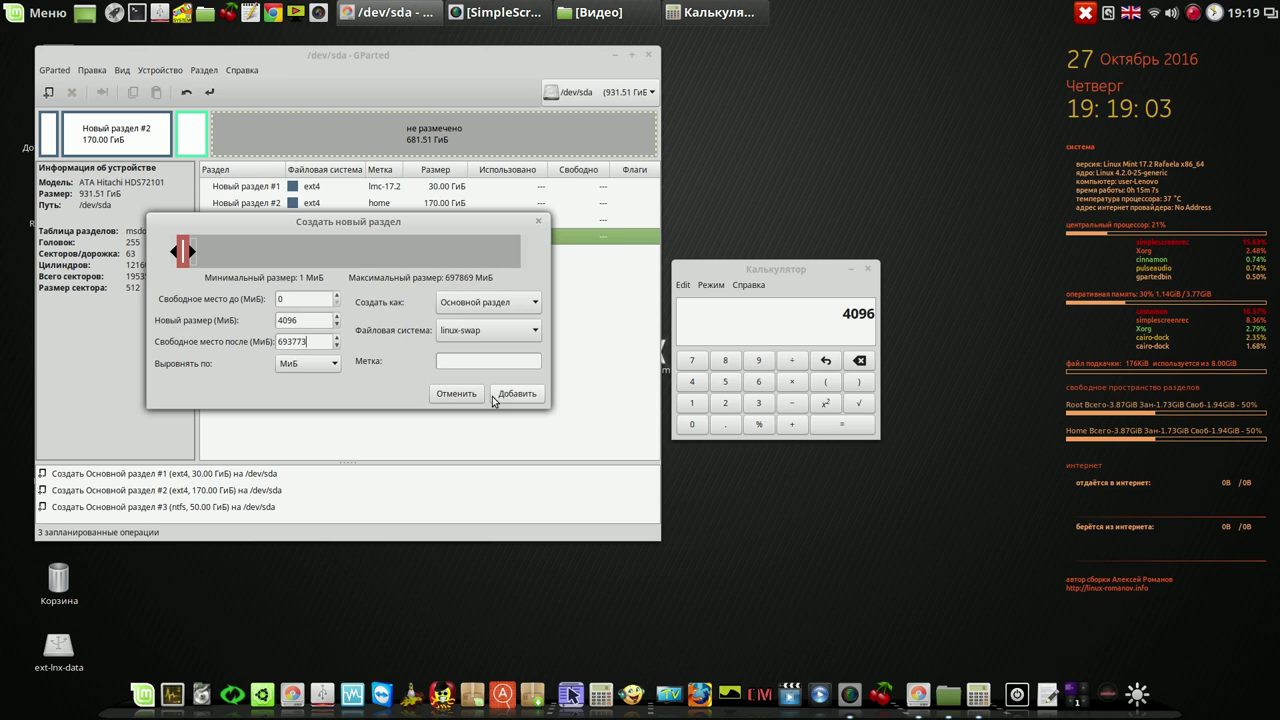
click(518, 395)
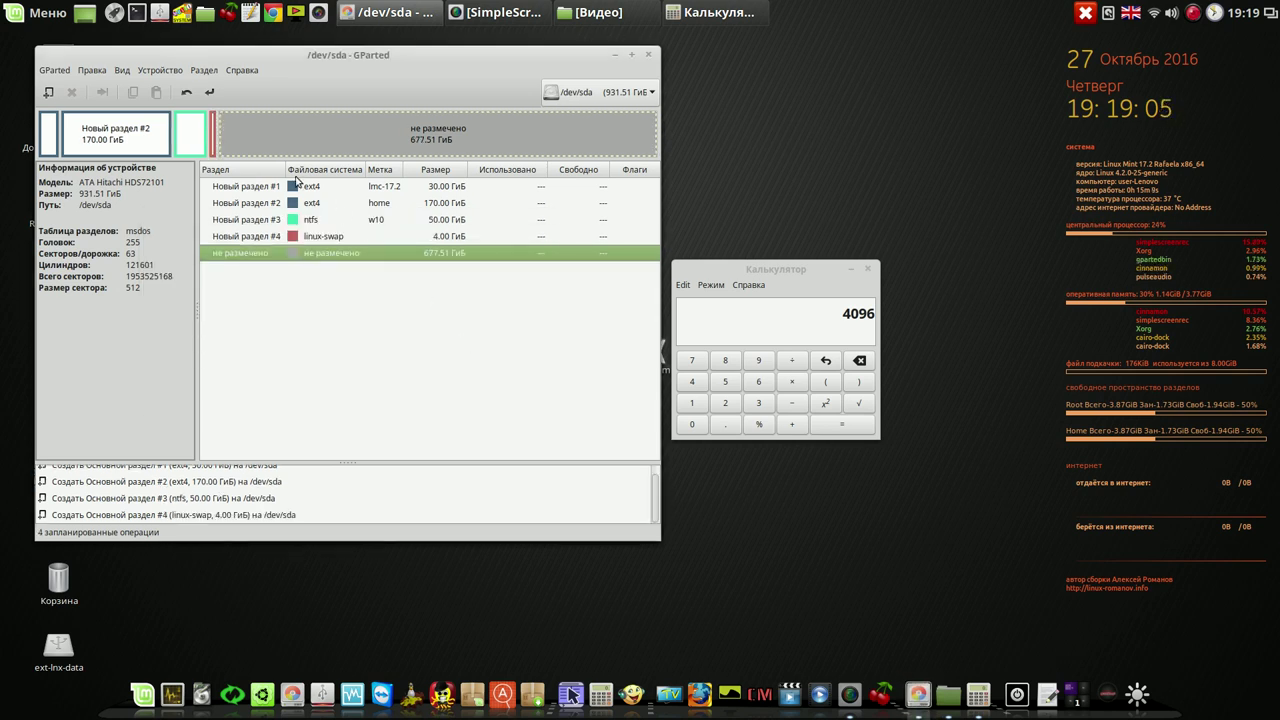
- Apply the four pending partition creations to /dev/sda and confirm the data-loss warning
click(209, 93)
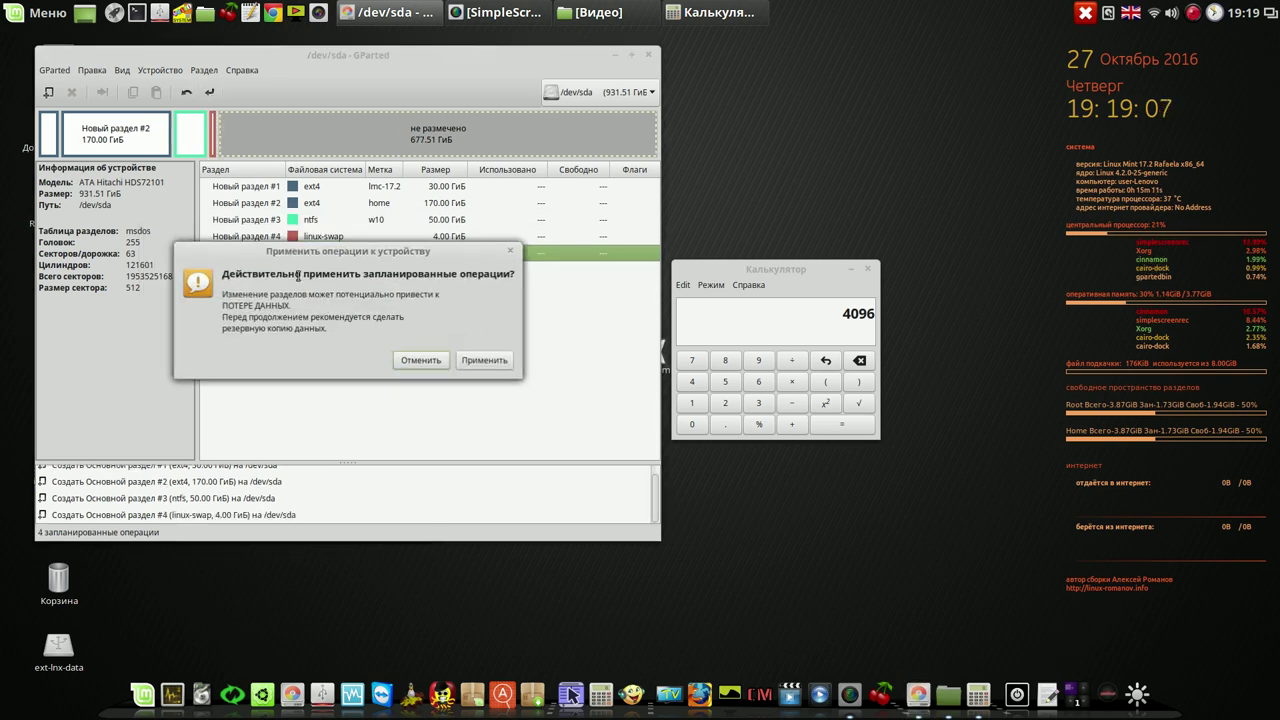
click(485, 361)
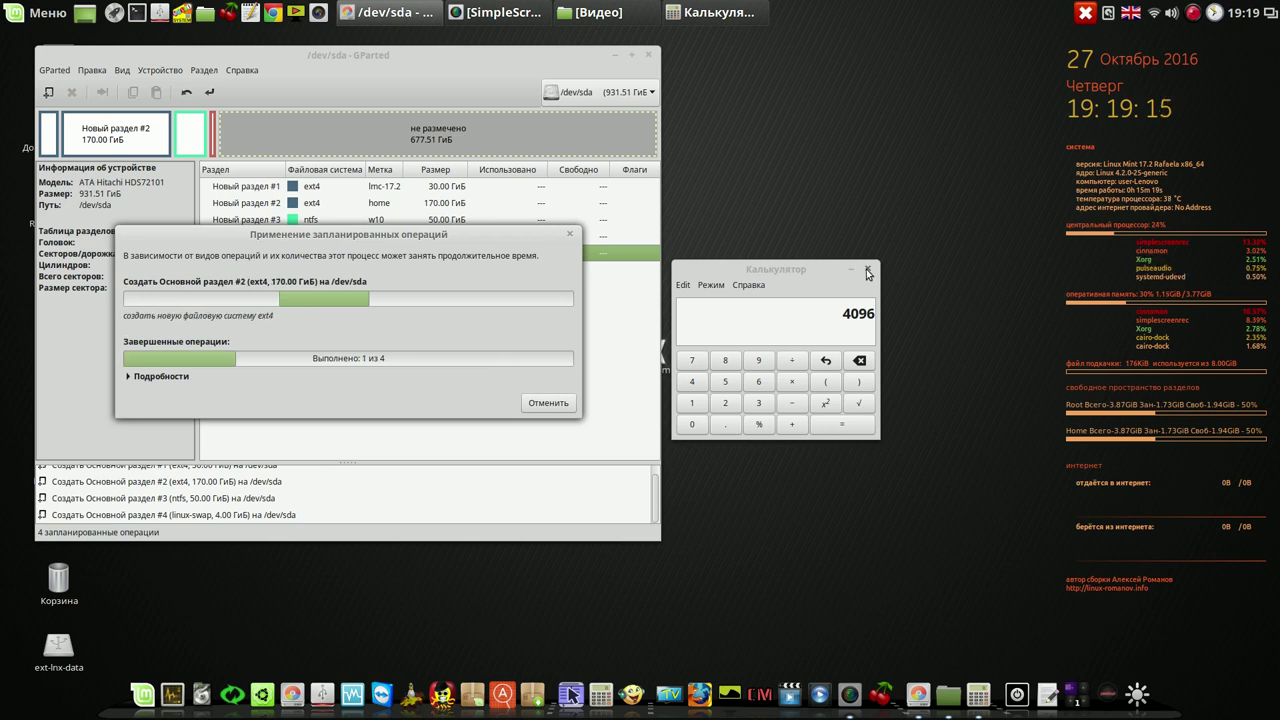
click(1194, 13)
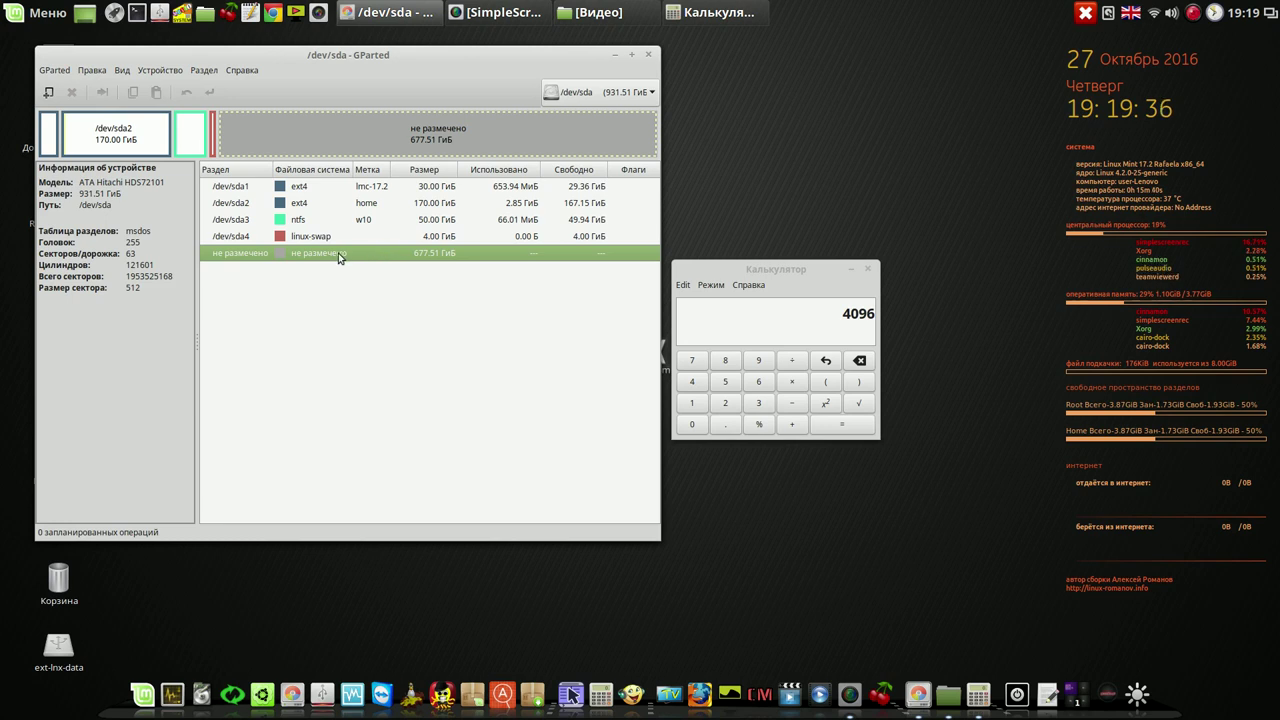
- Try to create a fifth partition in the unallocated space after the linux-swap partition
right_click(390, 254)
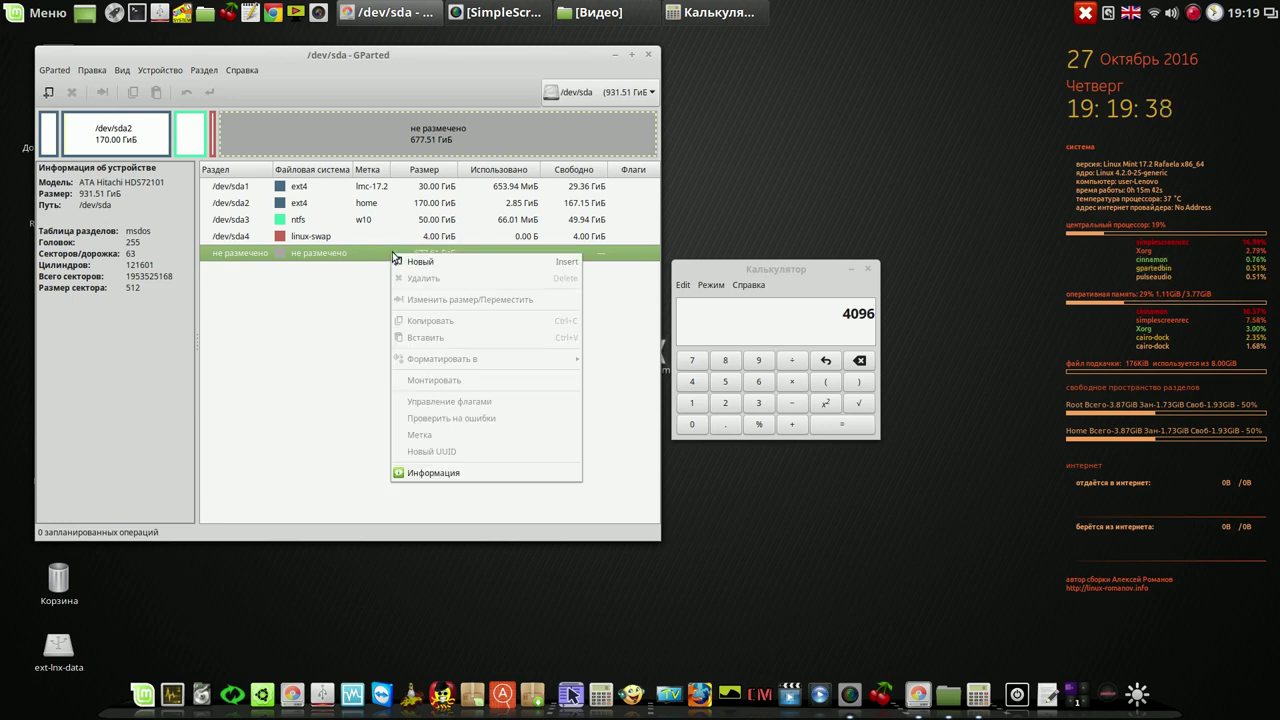
click(416, 262)
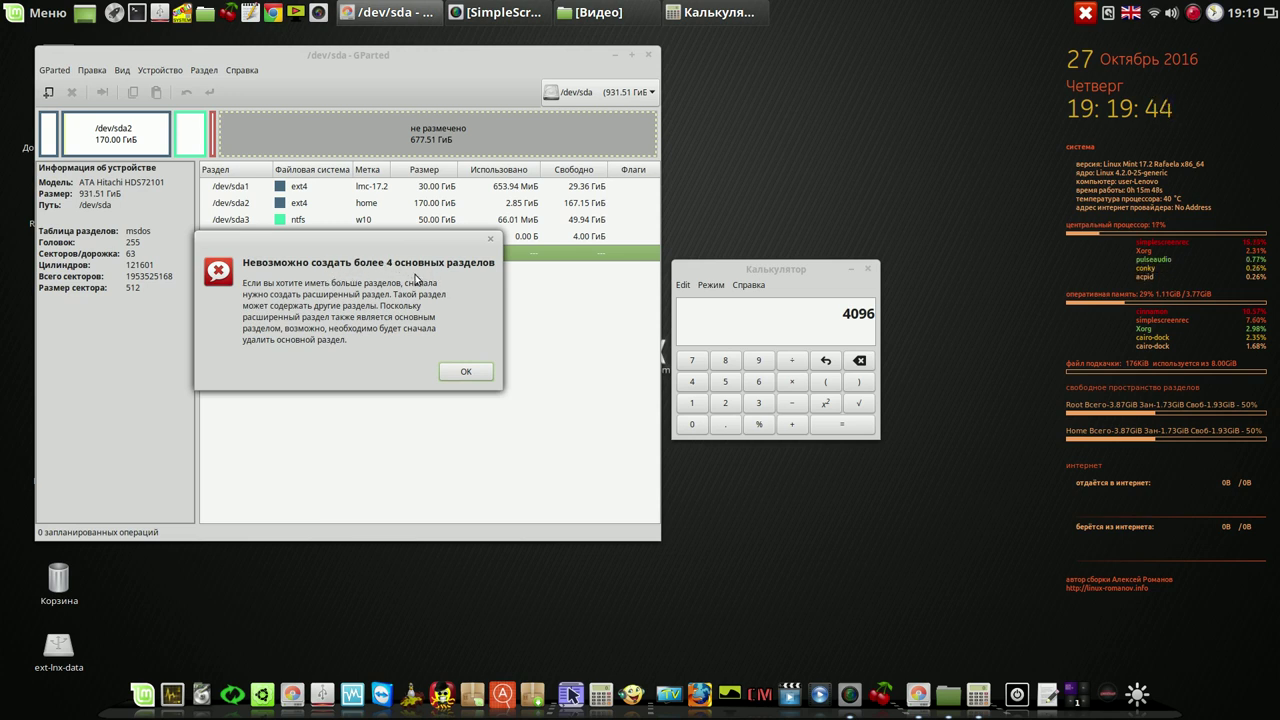
click(465, 371)
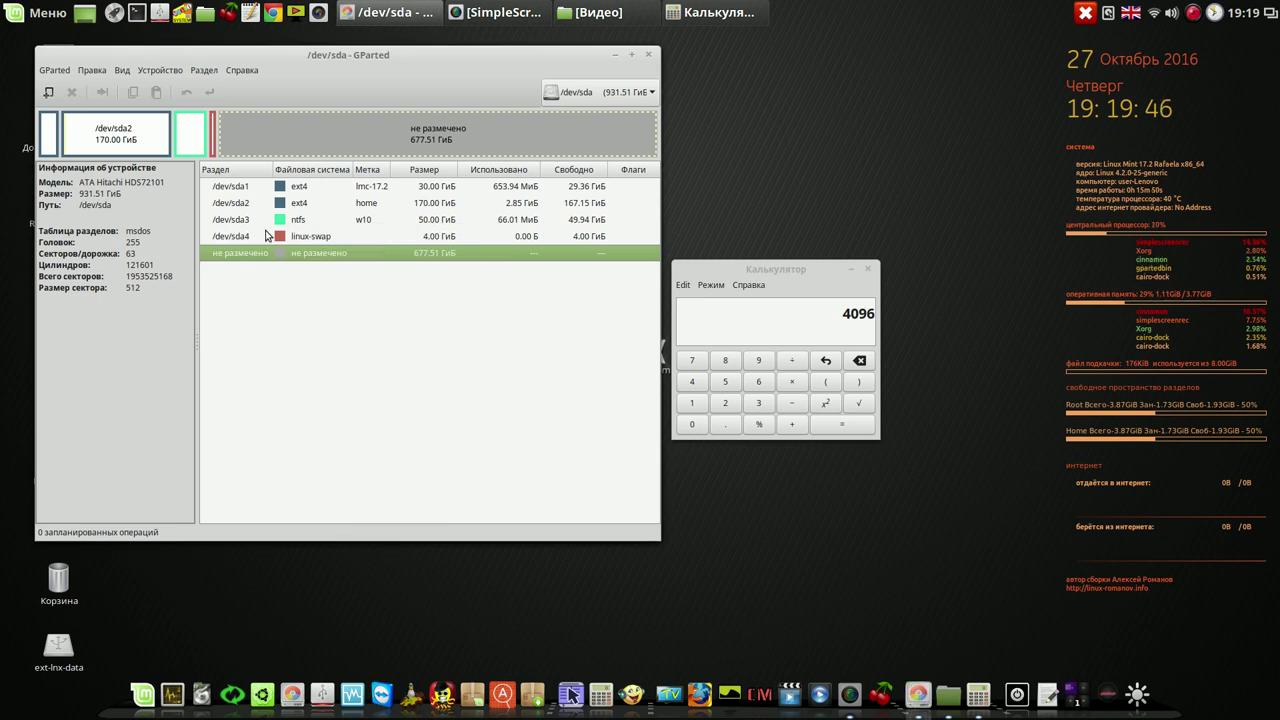
- Delete the linux-swap partition /dev/sda4 and apply the deletion to the disk
click(329, 238)
click(72, 91)
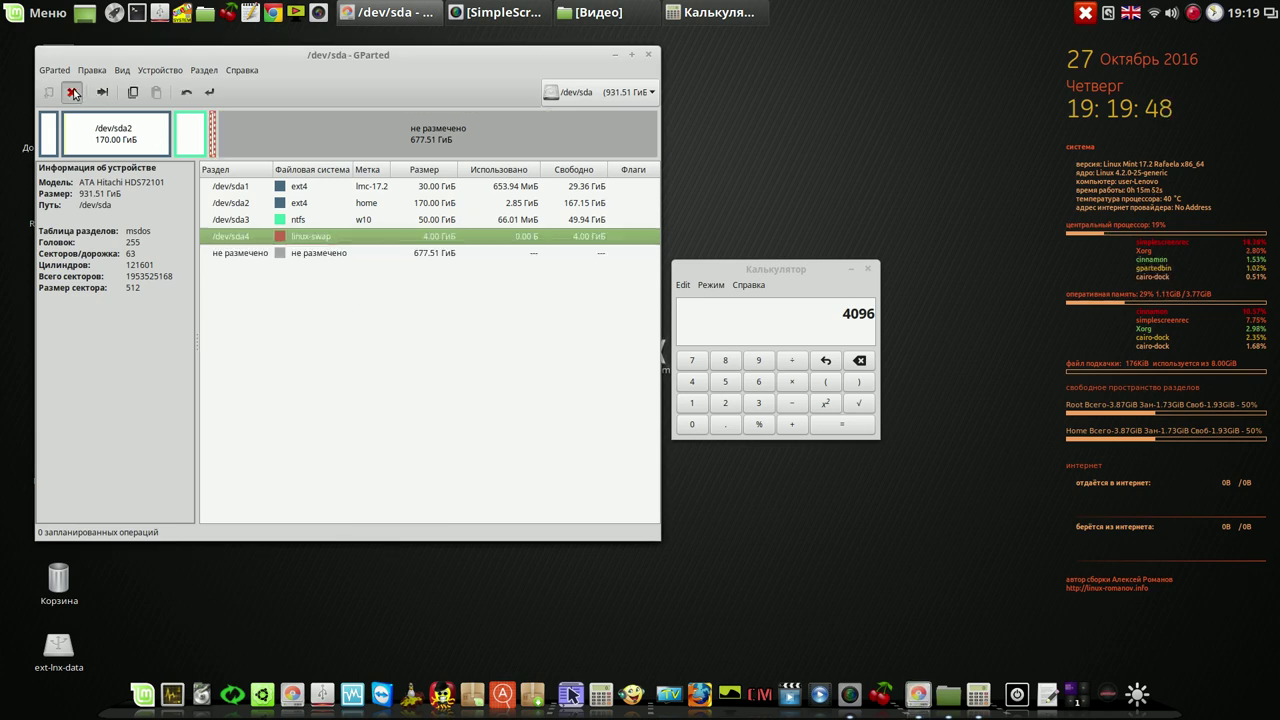
click(210, 92)
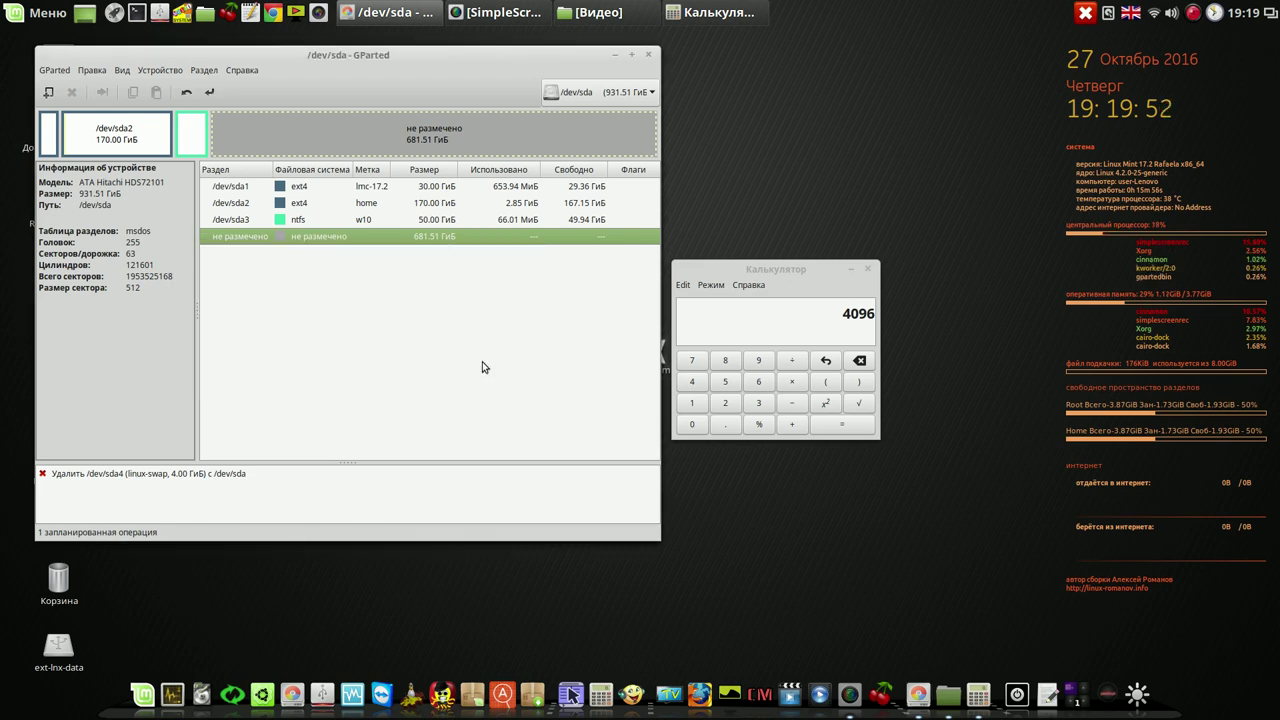
click(483, 361)
click(510, 405)
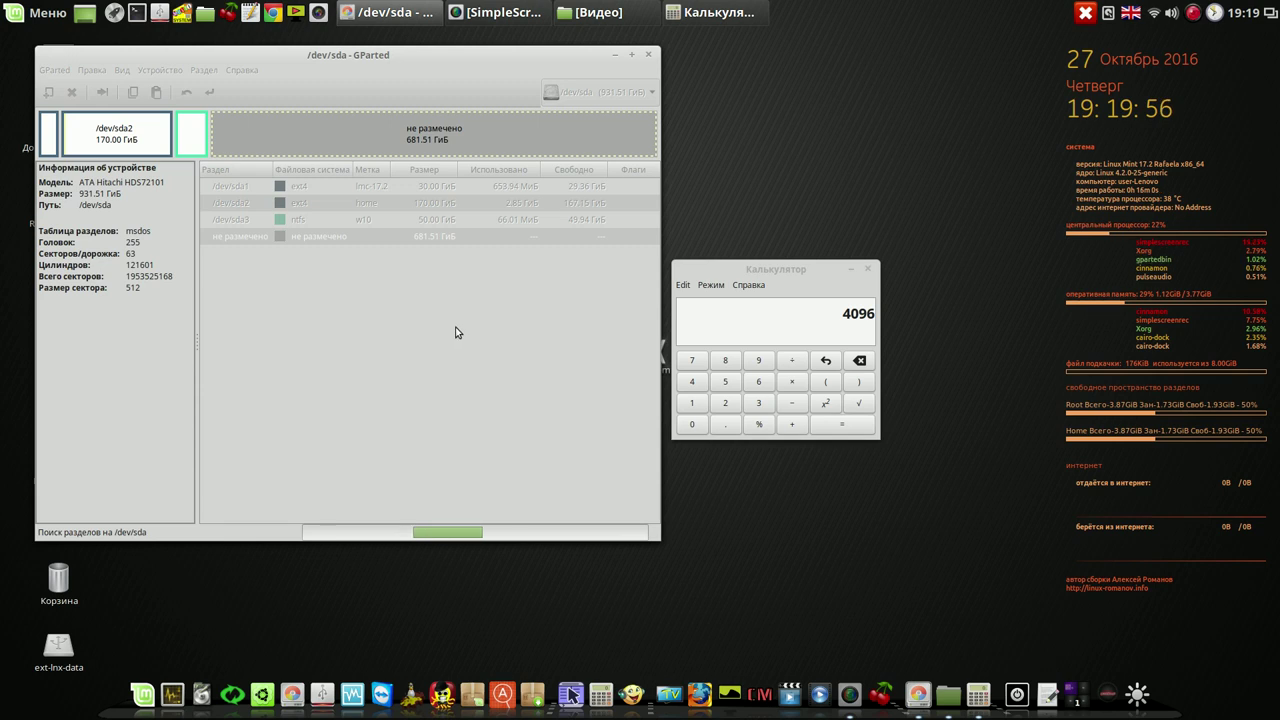
- Add an extended partition that fills all the unallocated space after the w10 partition
right_click(326, 238)
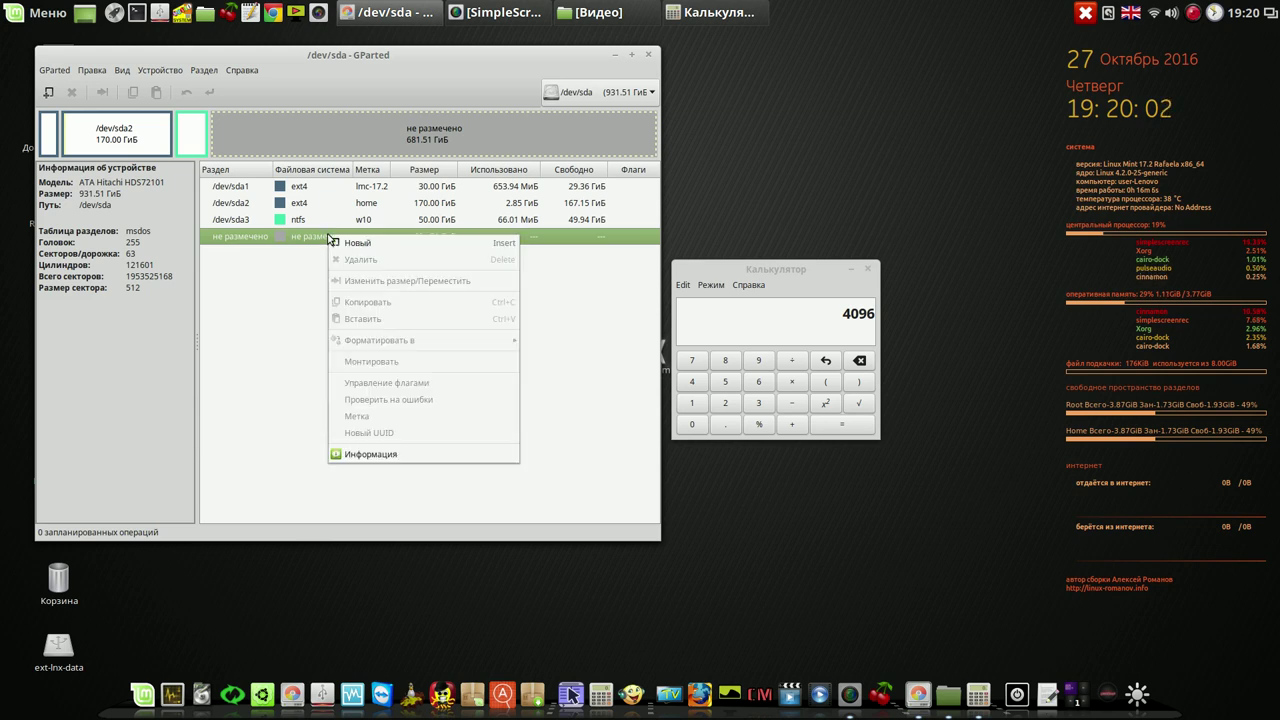
click(345, 243)
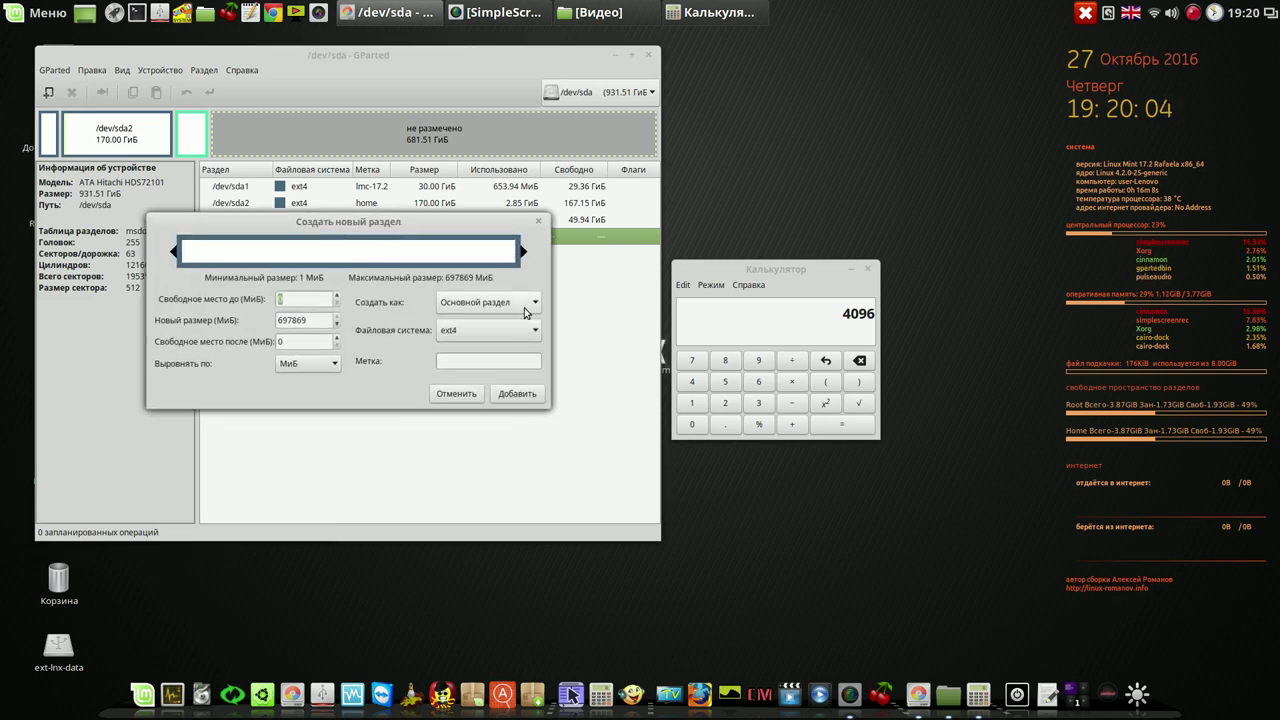
click(538, 302)
click(515, 333)
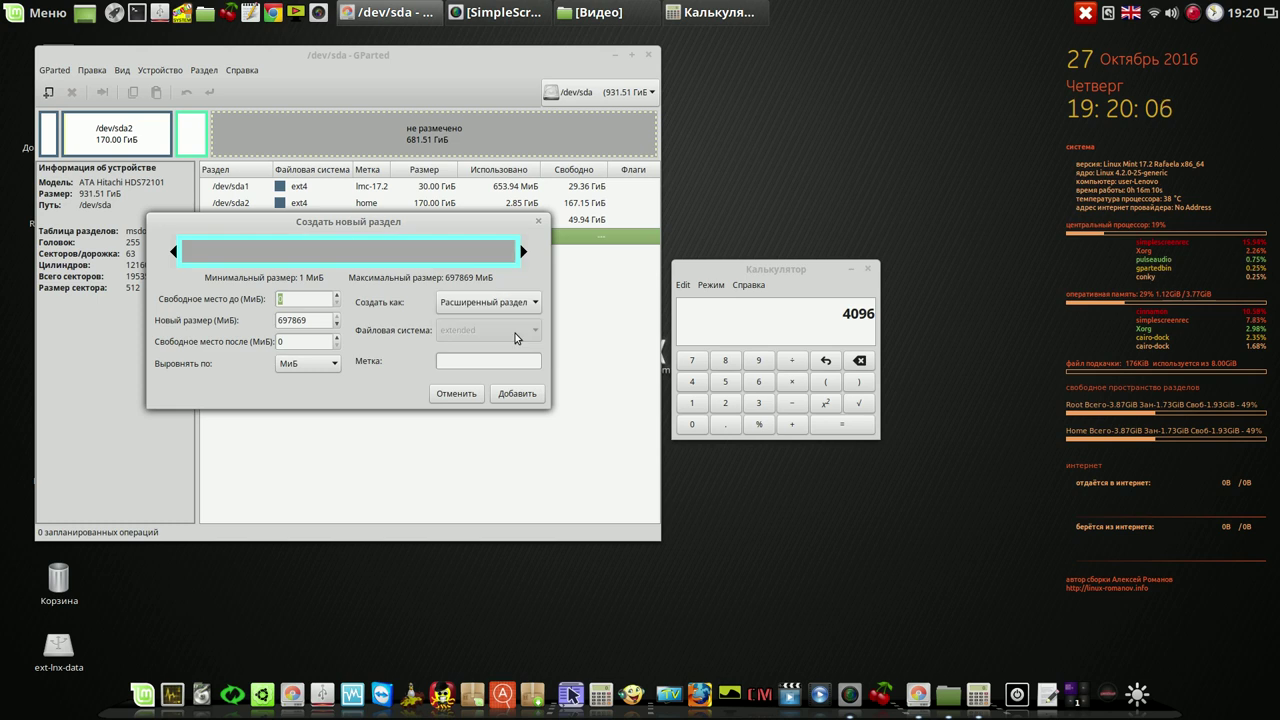
click(521, 395)
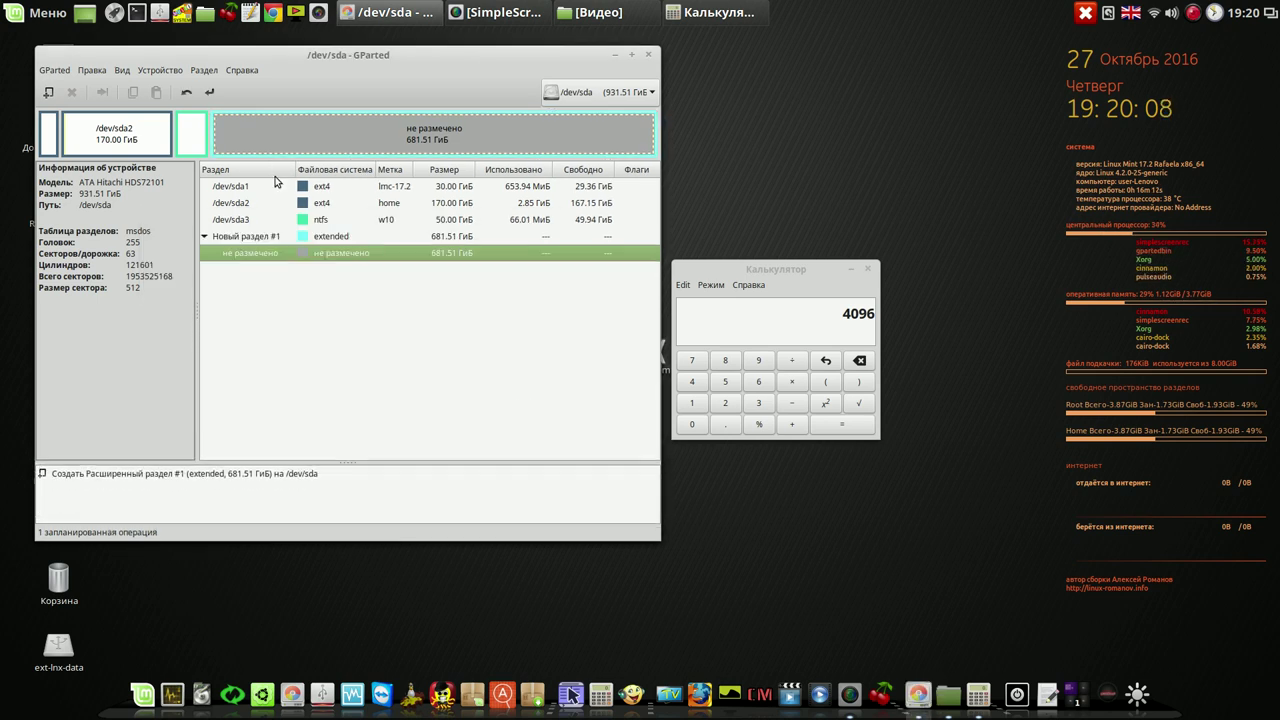
- Apply the pending creation of the extended partition to /dev/sda and close the completion report
click(211, 91)
click(477, 364)
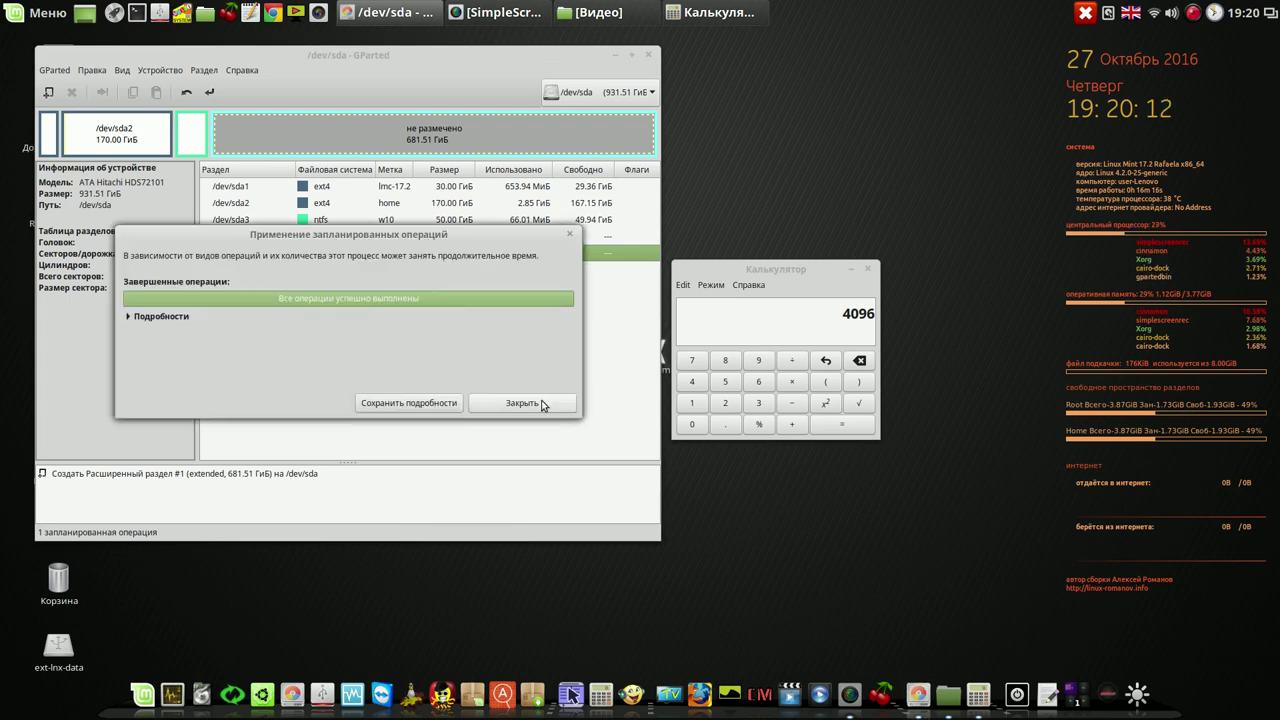
click(541, 402)
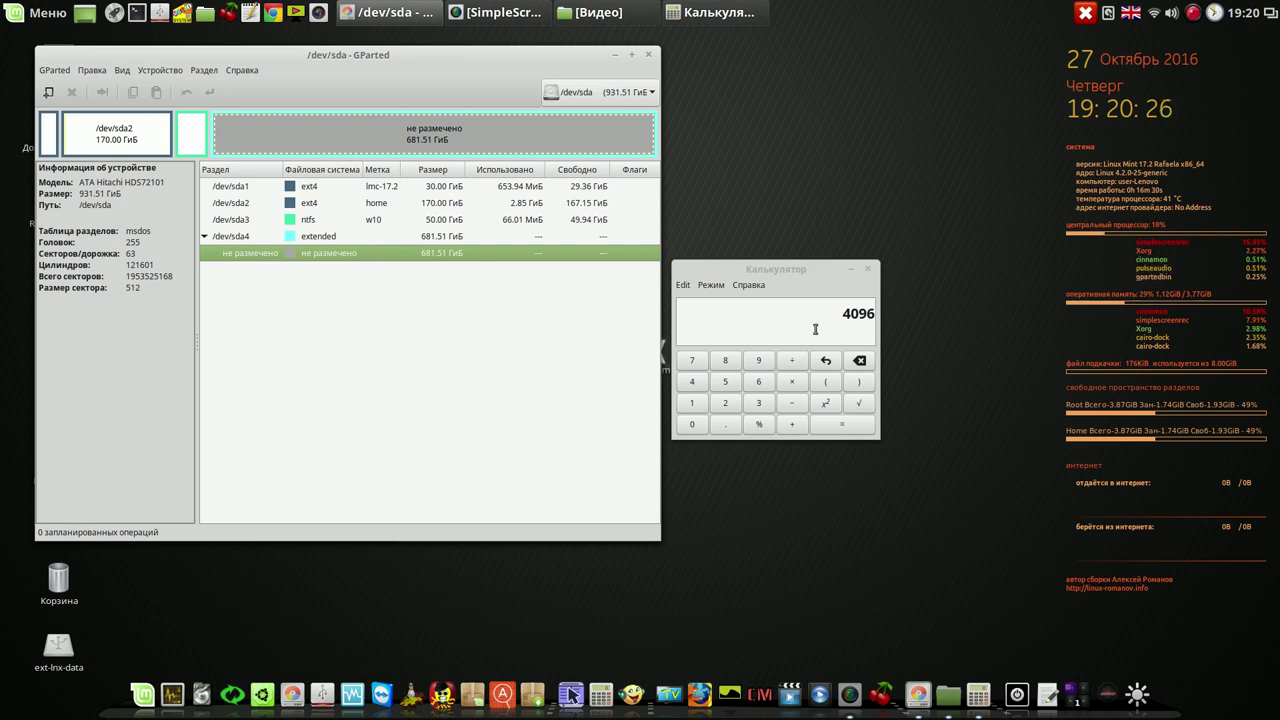
- Copy the value 4096 from the calculator display
drag(845, 313, 870, 316)
right_click(870, 317)
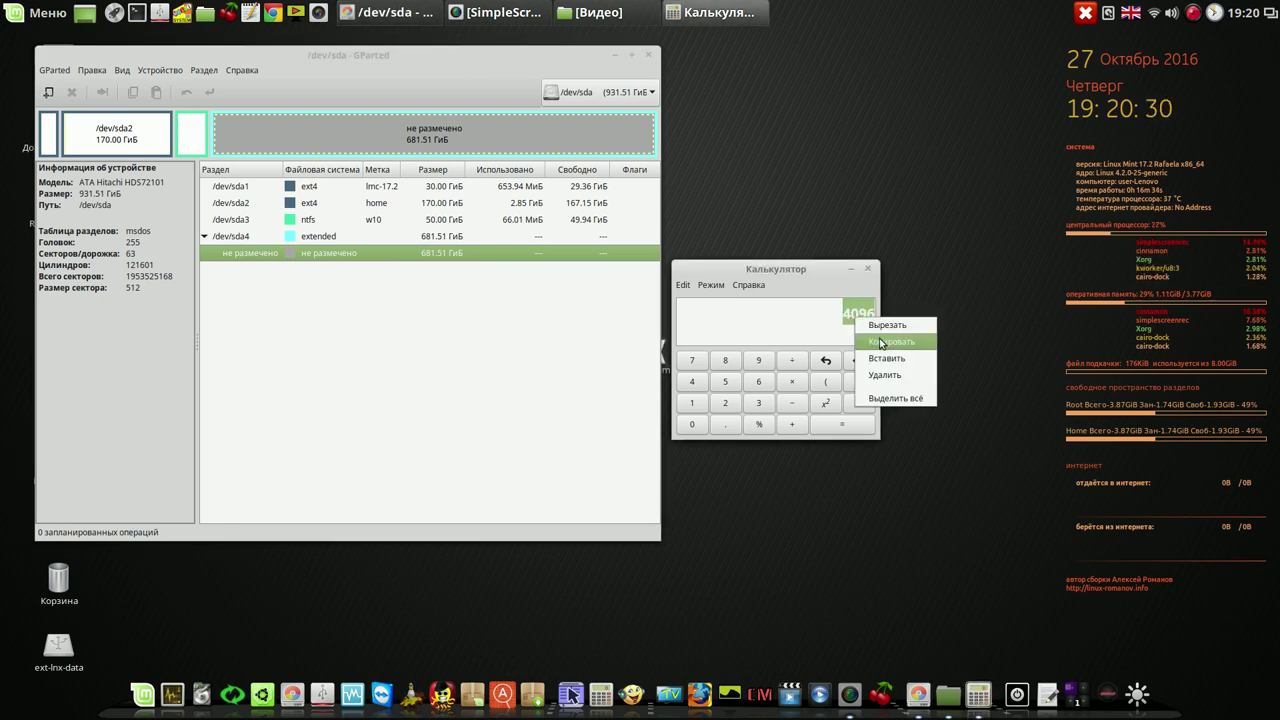
click(881, 343)
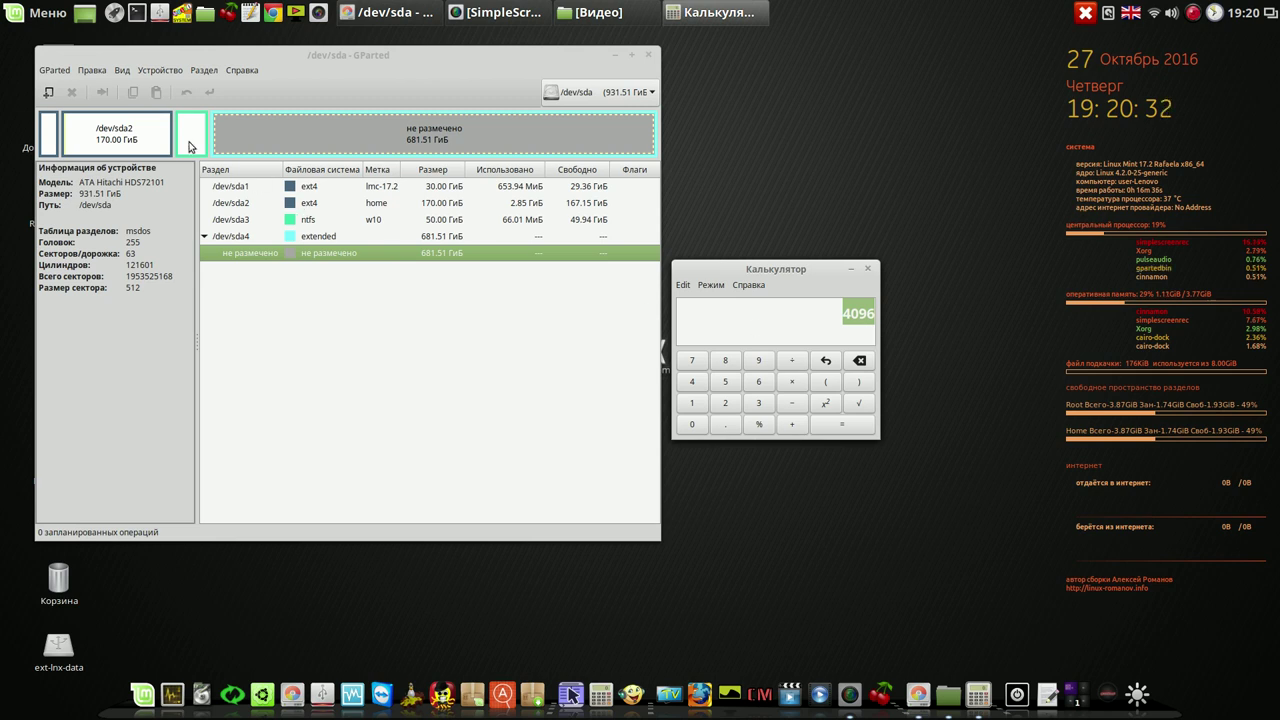
- Add a 4096 MiB logical linux-swap partition in the unallocated space inside the extended partition, using the copied size
right_click(366, 256)
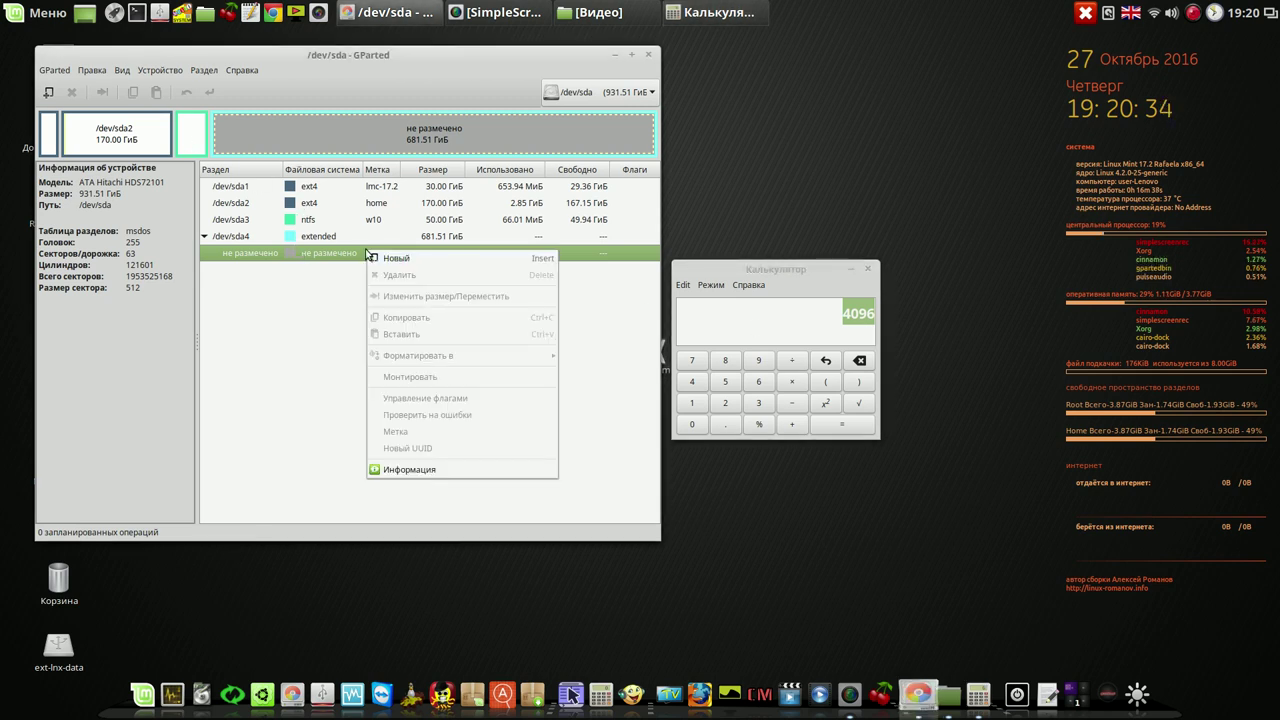
click(390, 260)
double_click(304, 320)
right_click(296, 319)
click(316, 356)
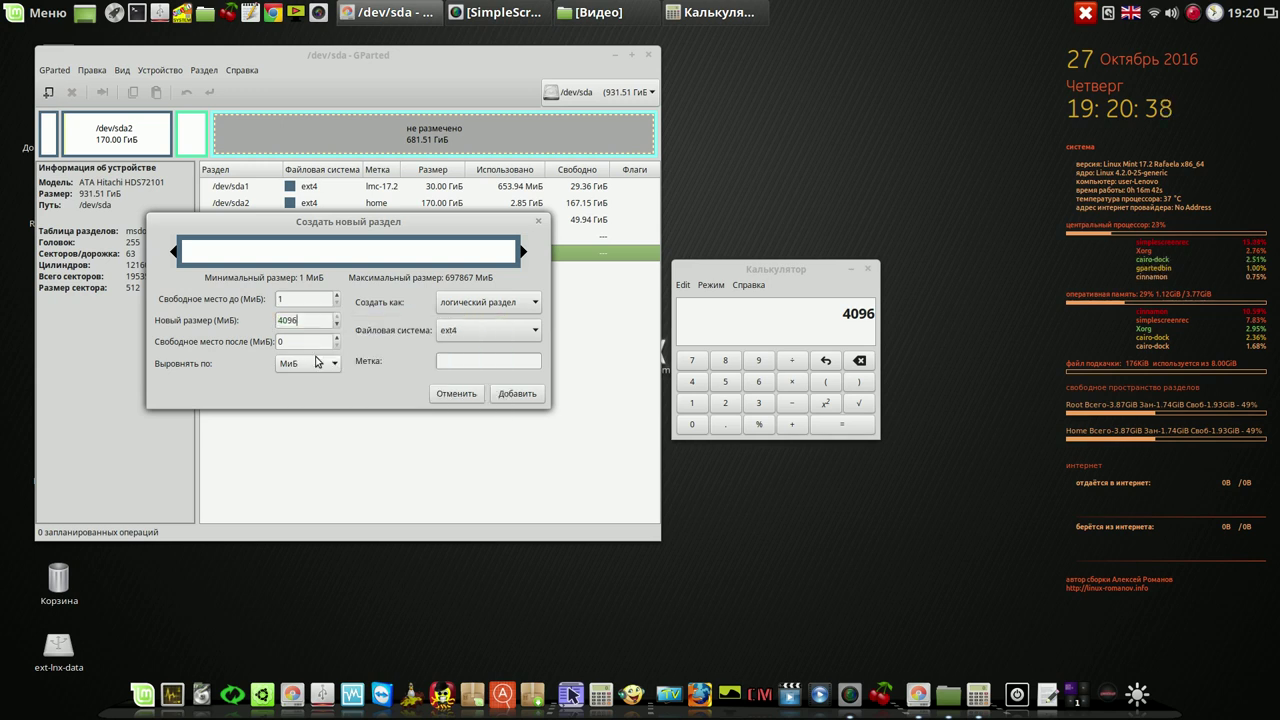
key(Tab)
click(537, 330)
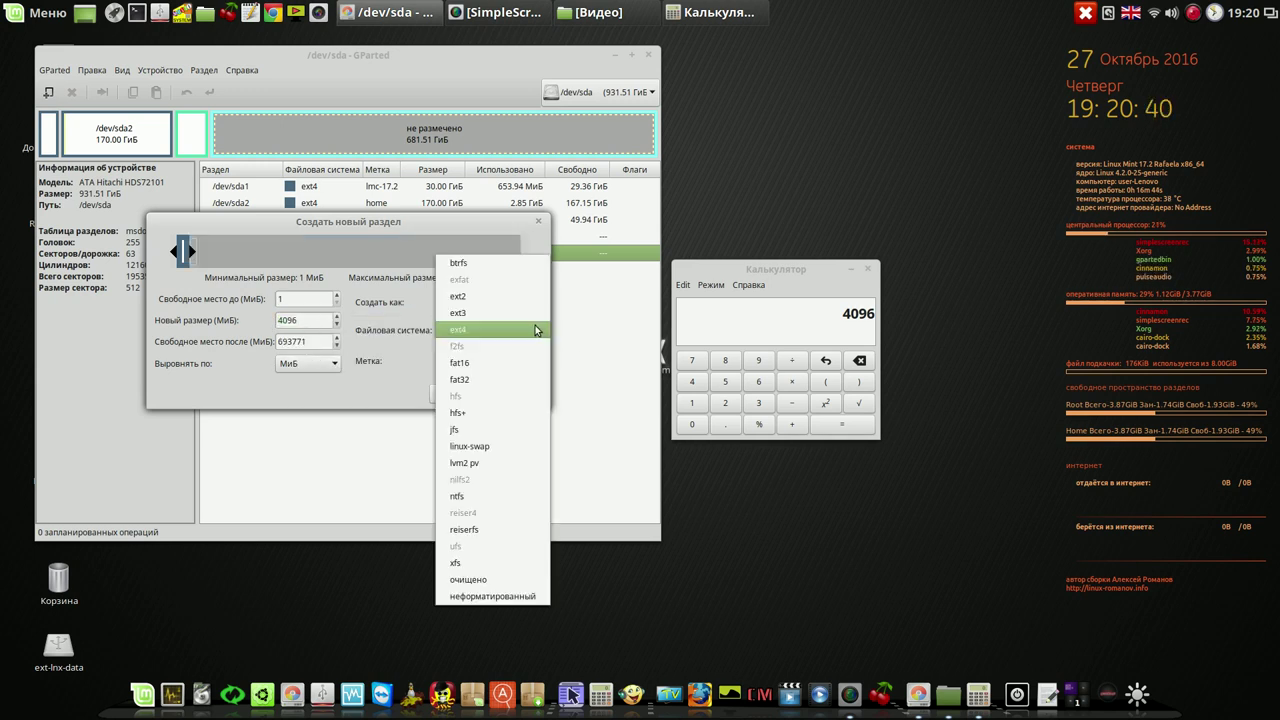
click(493, 447)
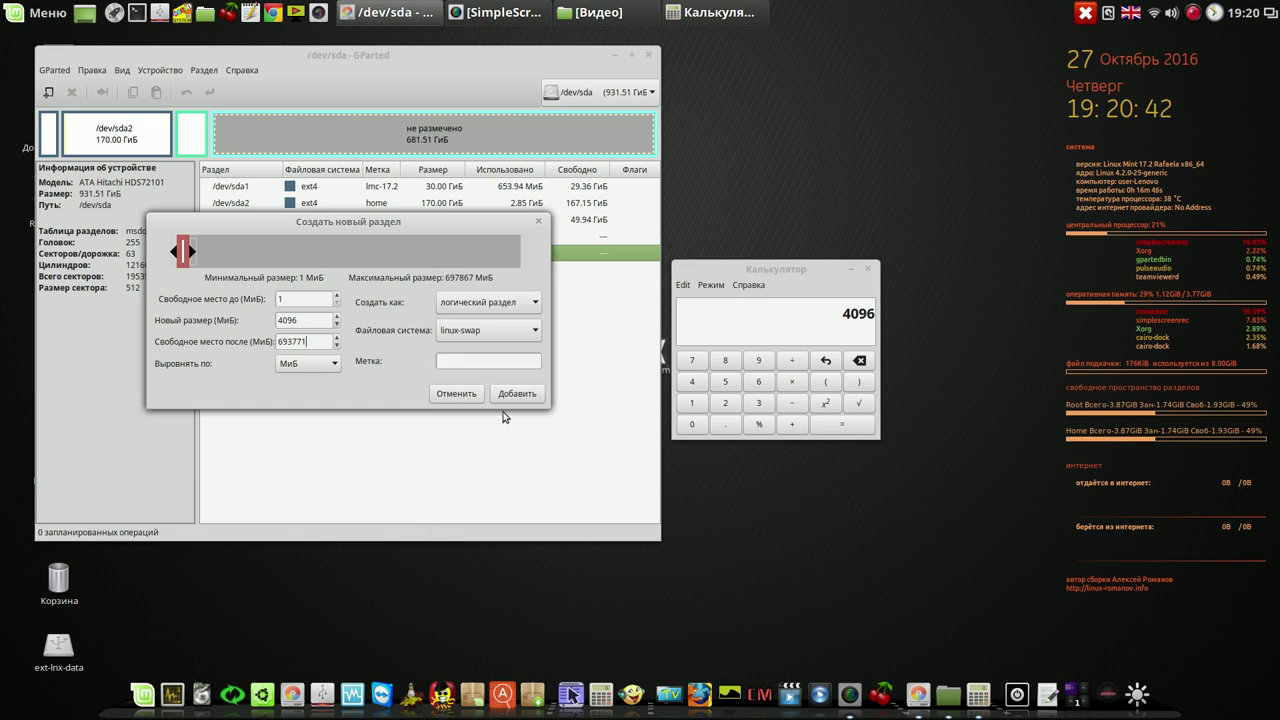
click(516, 394)
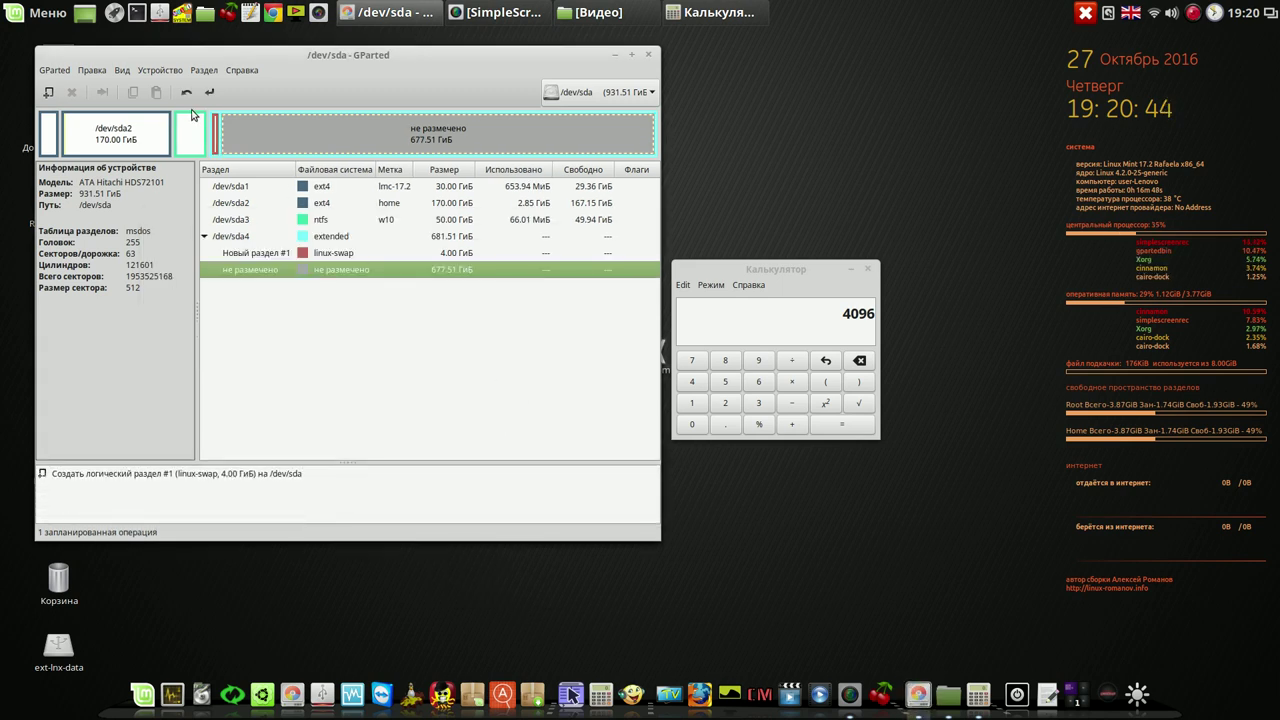
- Apply the pending linux-swap partition creation to /dev/sda, close the completion report and select the remaining unallocated space
click(211, 92)
click(481, 364)
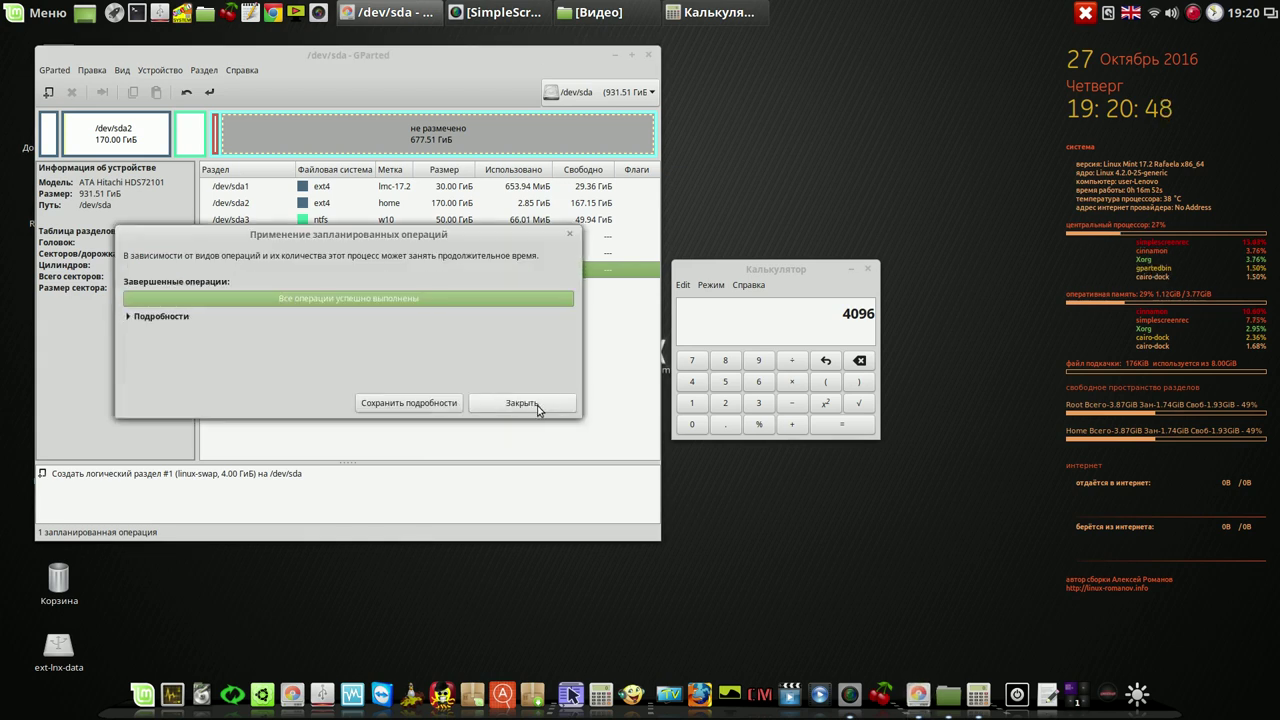
click(521, 403)
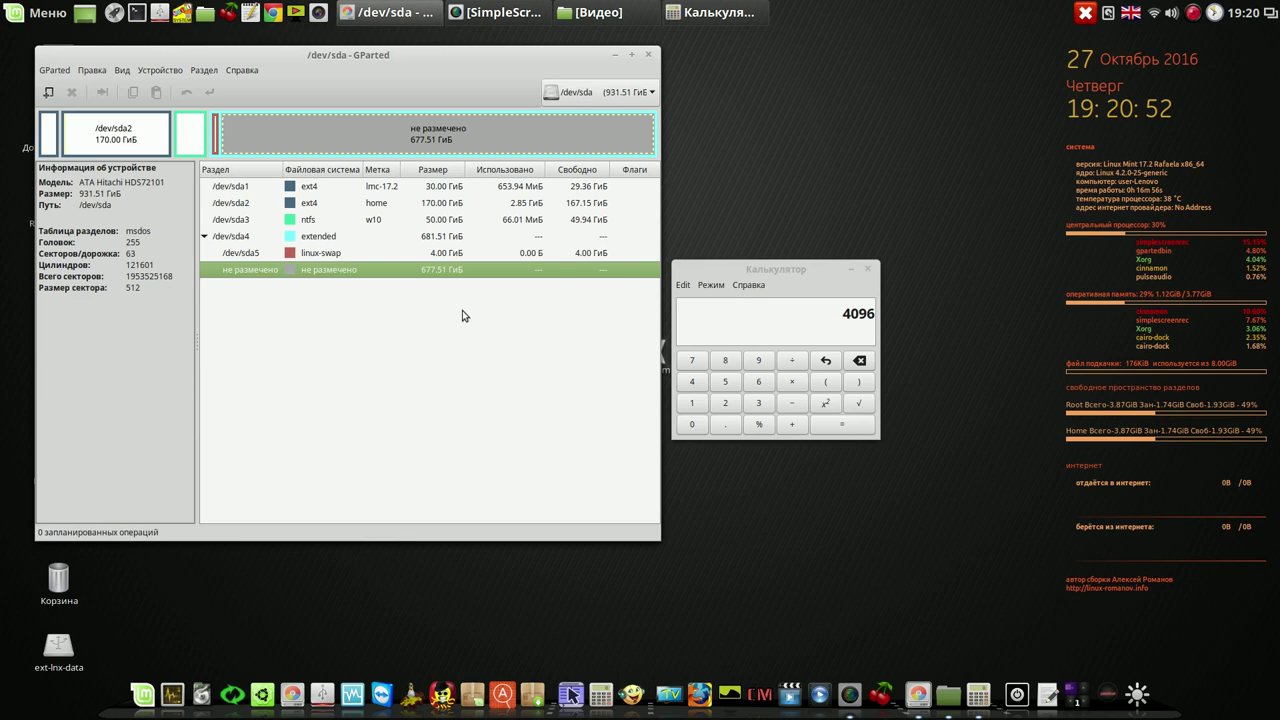
click(446, 254)
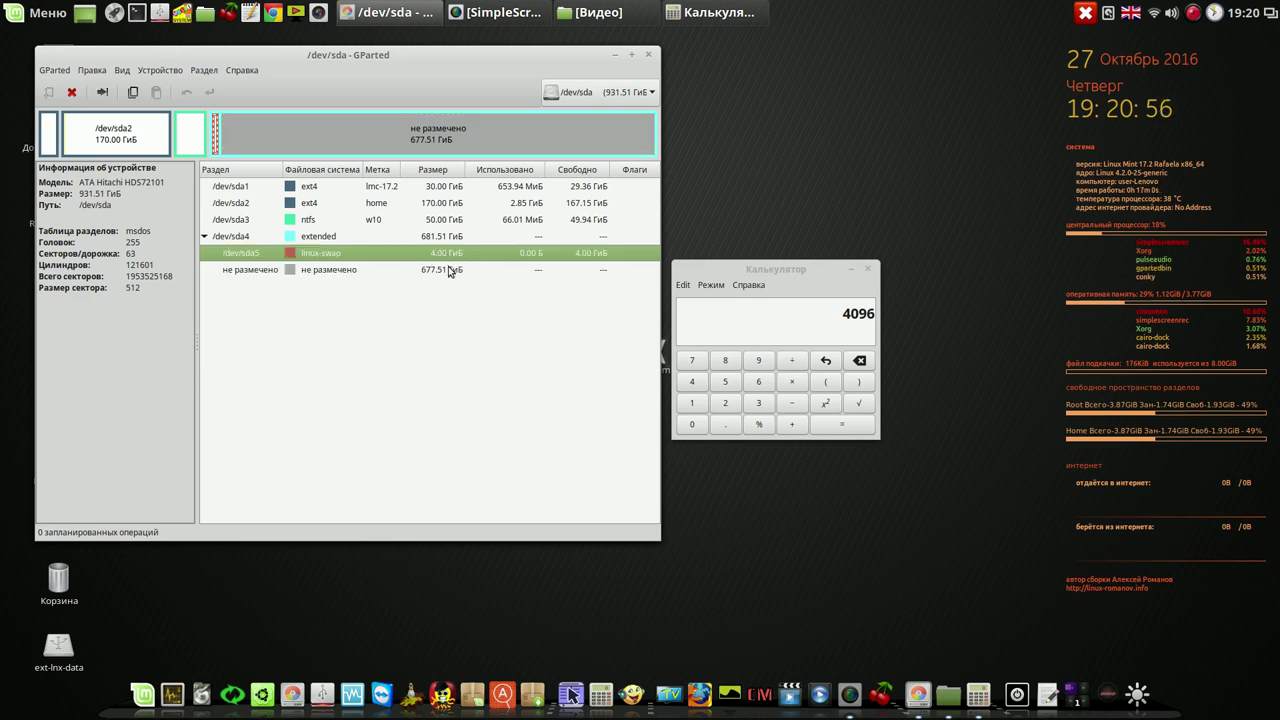
click(449, 270)
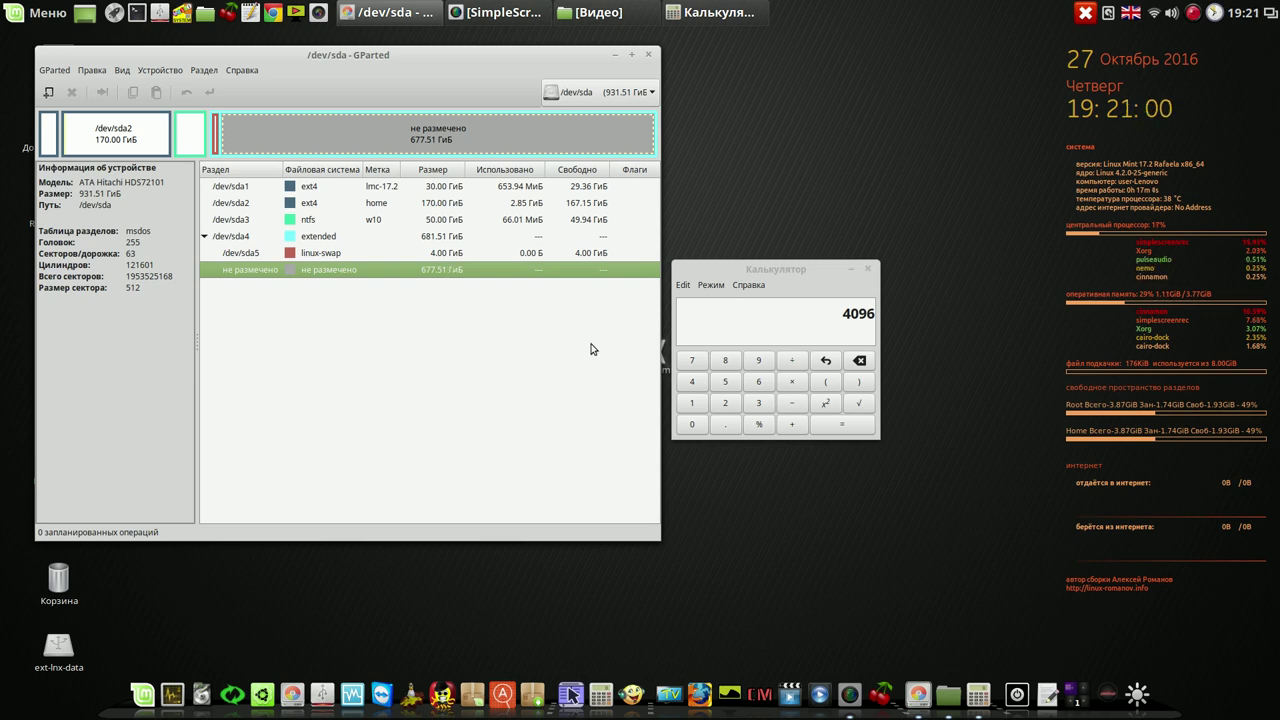
- Calculate 200 × 1024 in the calculator and copy the result as the next partition's size
click(726, 405)
click(697, 425)
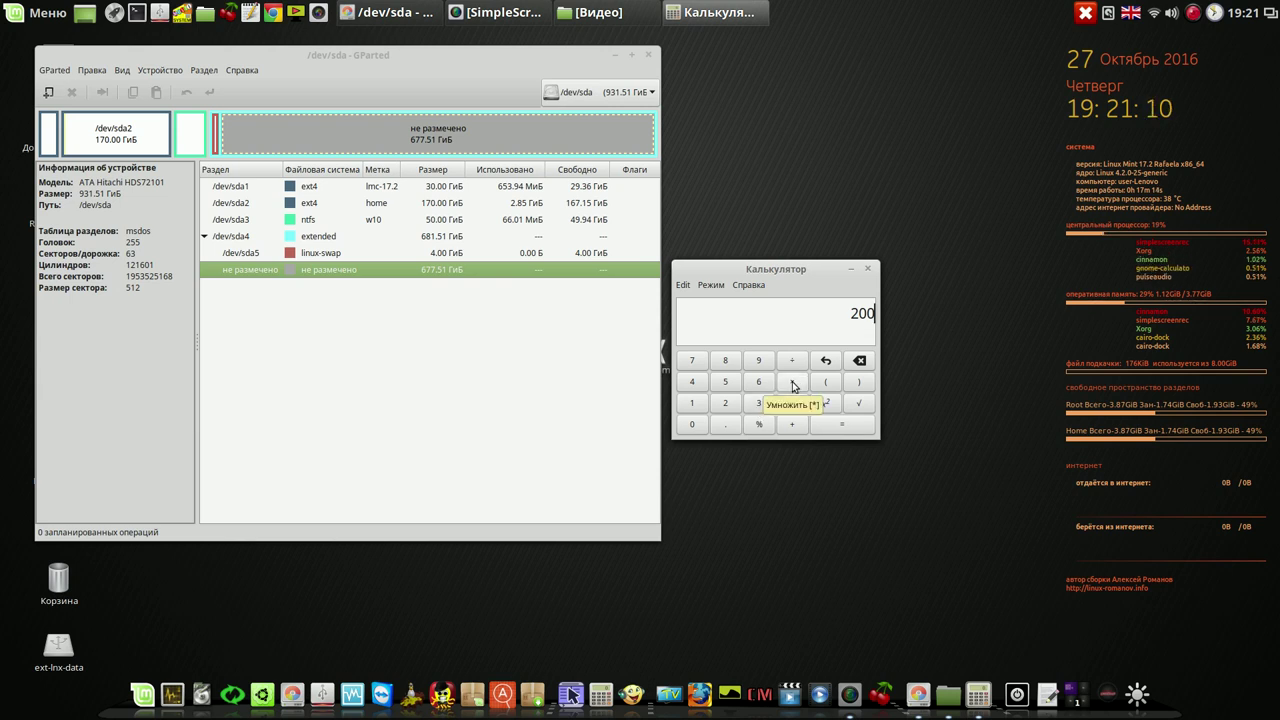
click(792, 385)
click(697, 408)
click(693, 426)
click(725, 403)
click(691, 381)
click(840, 425)
drag(826, 314, 876, 314)
right_click(856, 313)
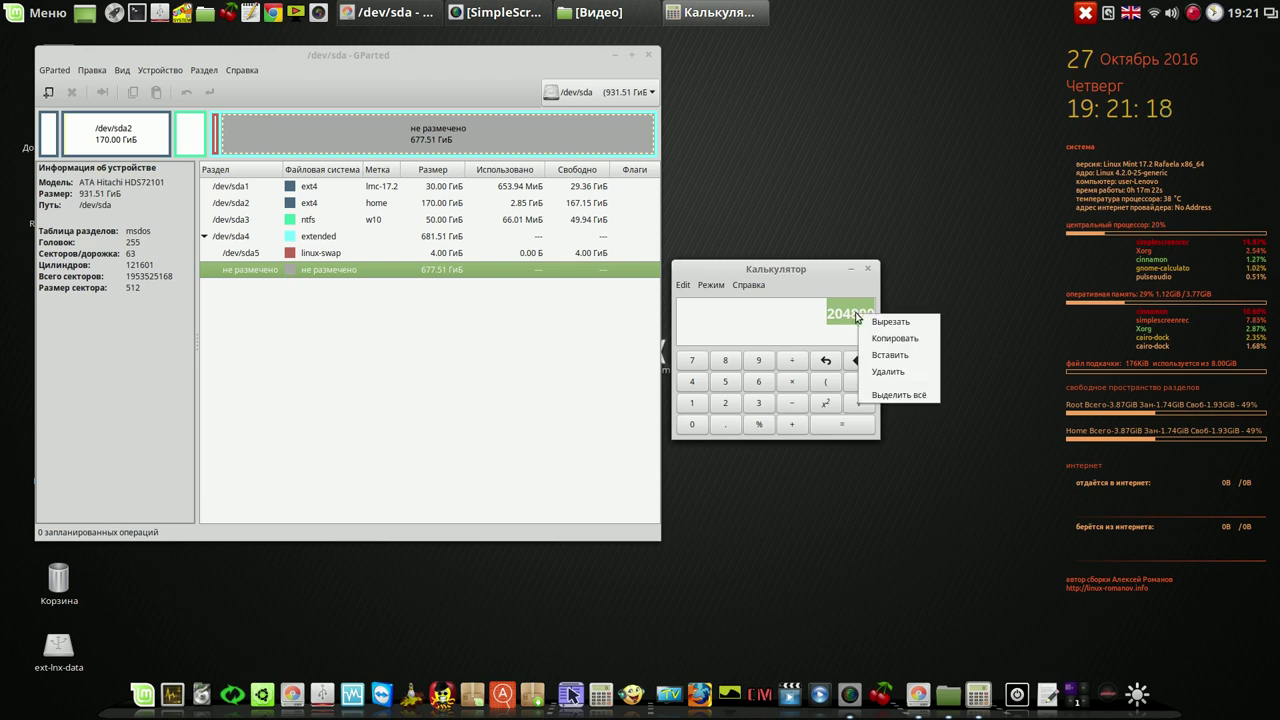
click(875, 340)
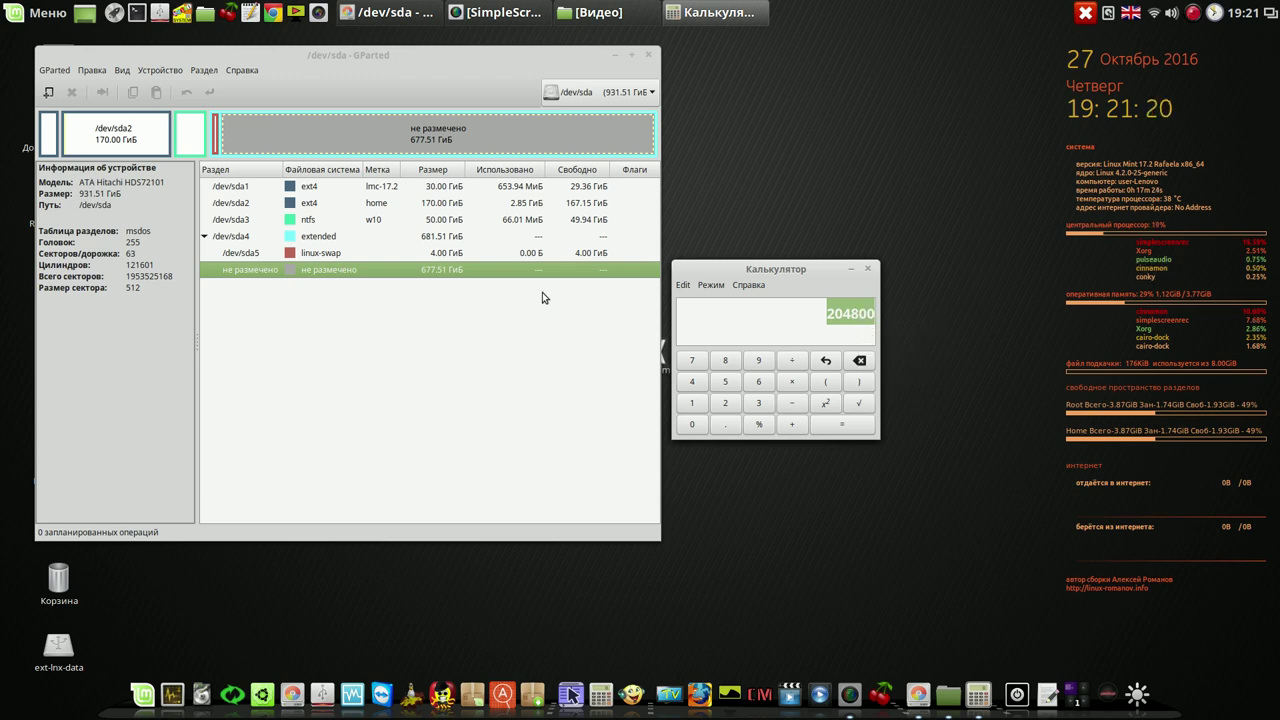
- Add a 204800 MiB logical ntfs partition labelled win-data in the unallocated space after the swap partition
right_click(366, 266)
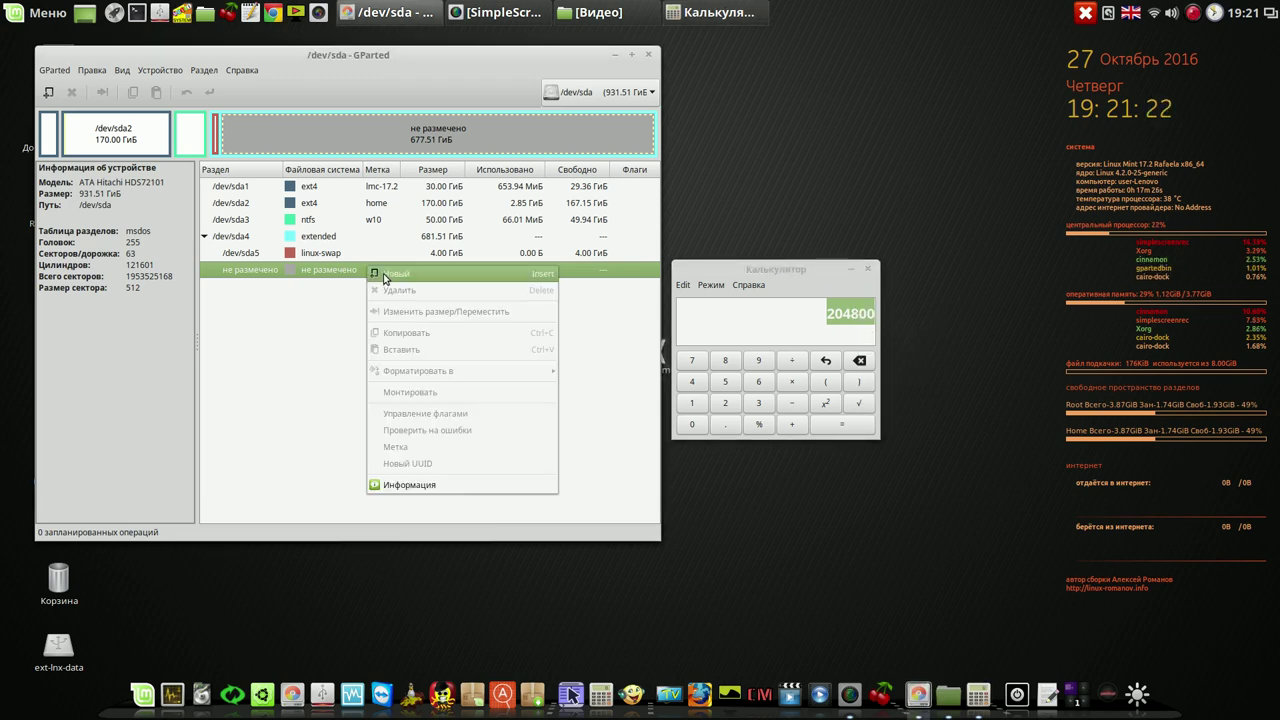
click(382, 285)
double_click(312, 320)
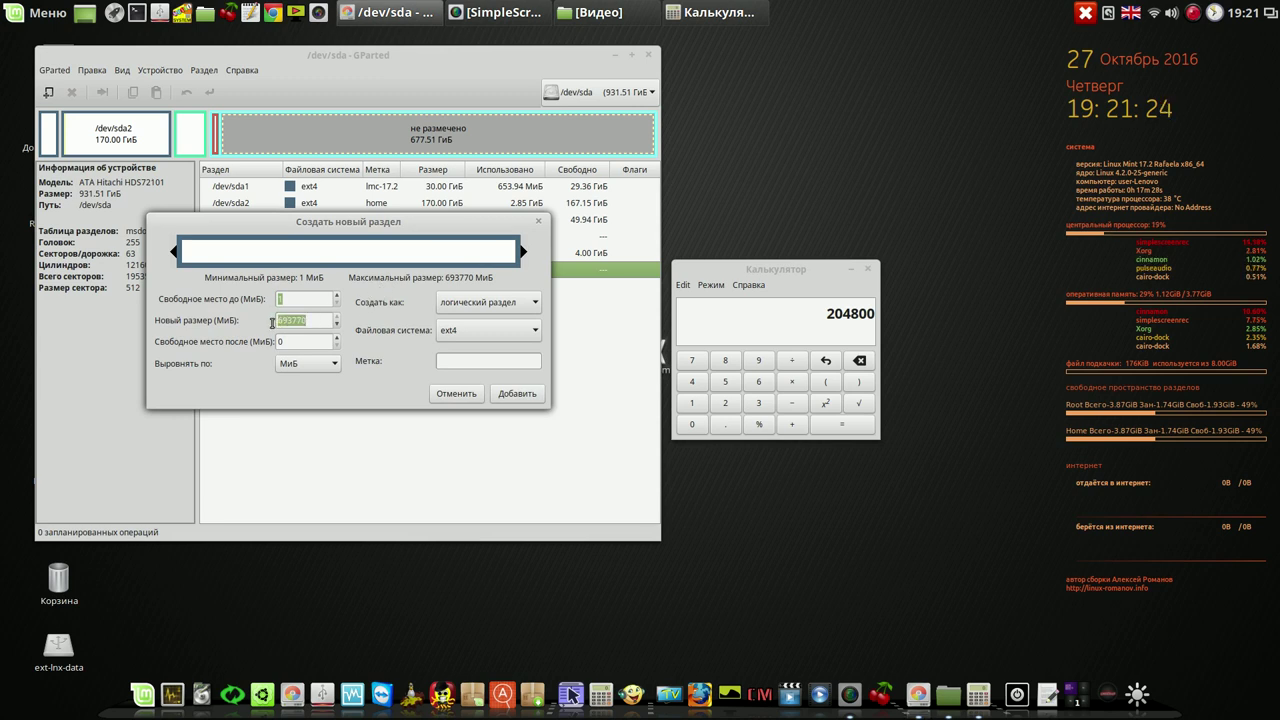
right_click(284, 321)
click(301, 362)
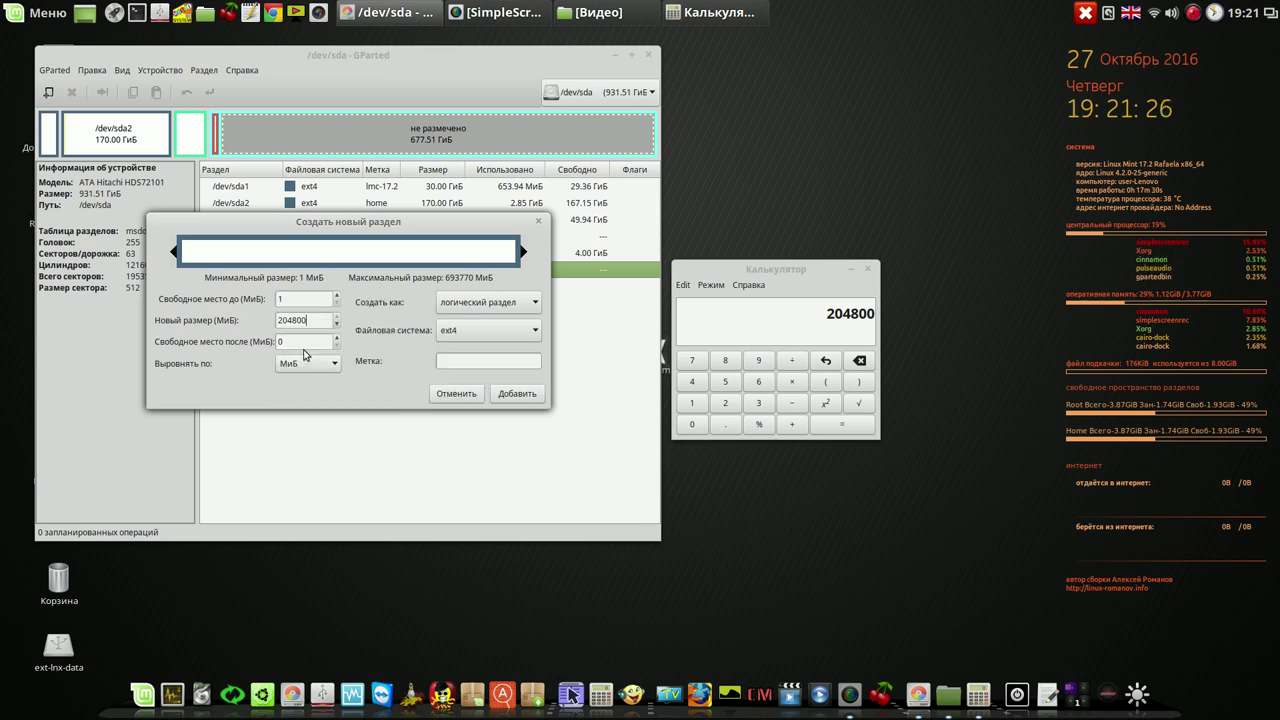
click(538, 330)
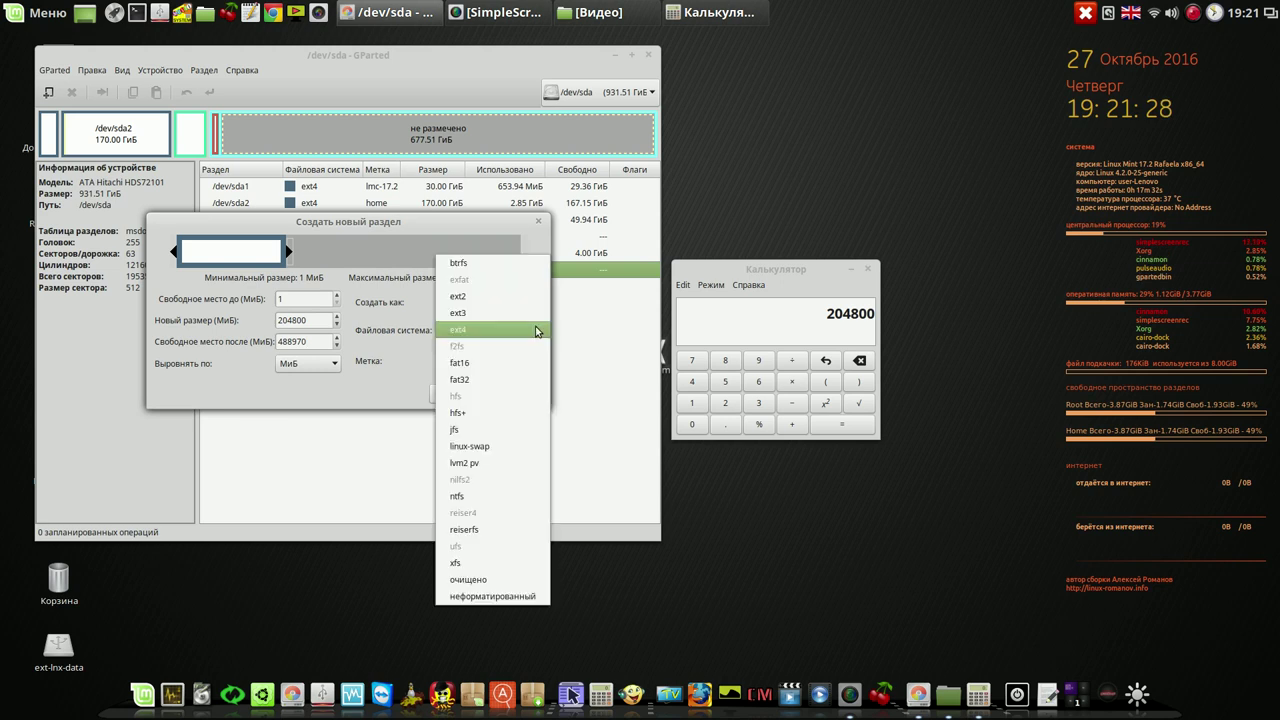
click(487, 493)
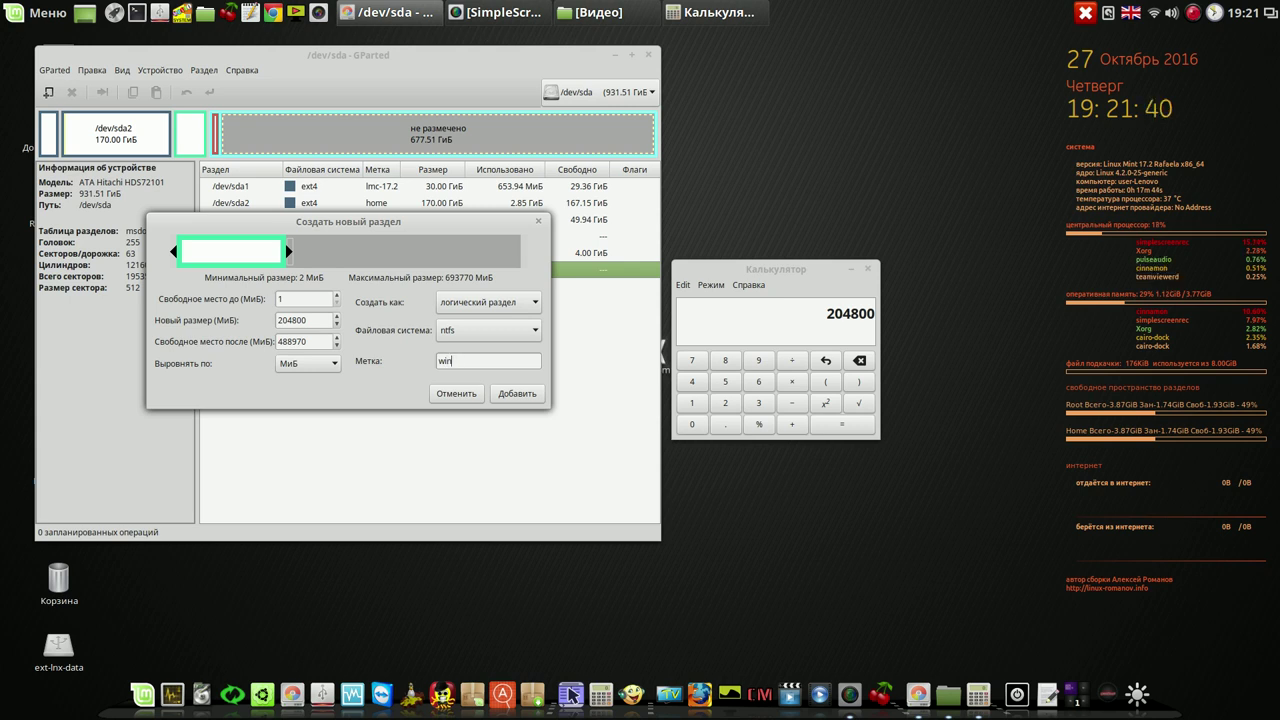
text(-data)
click(514, 394)
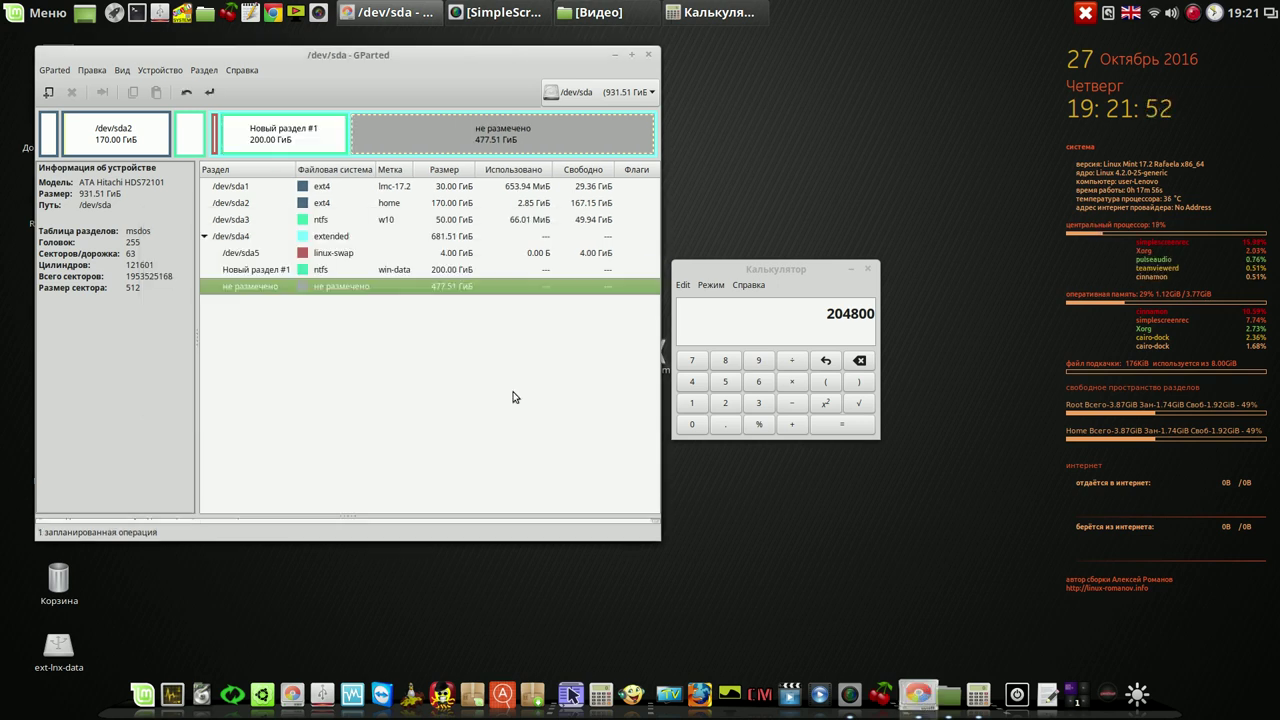
- Apply the pending creation of the win-data partition to /dev/sda and close the completion report
click(208, 92)
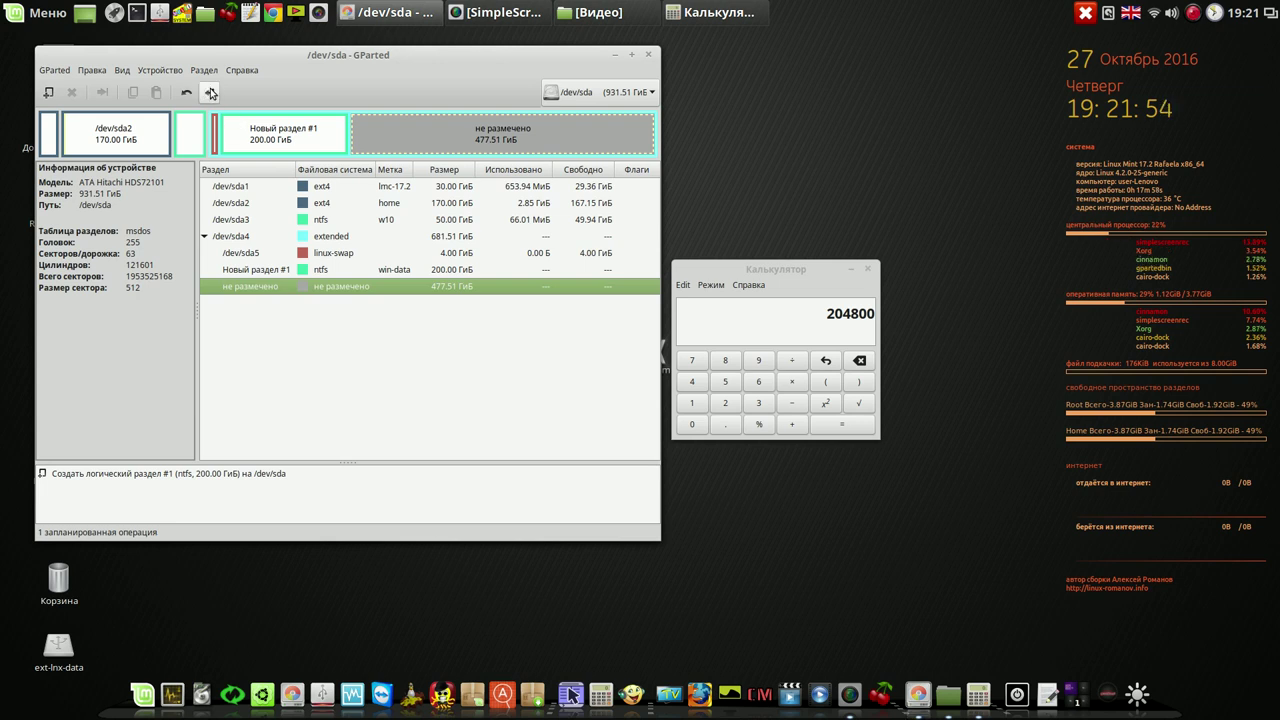
click(484, 361)
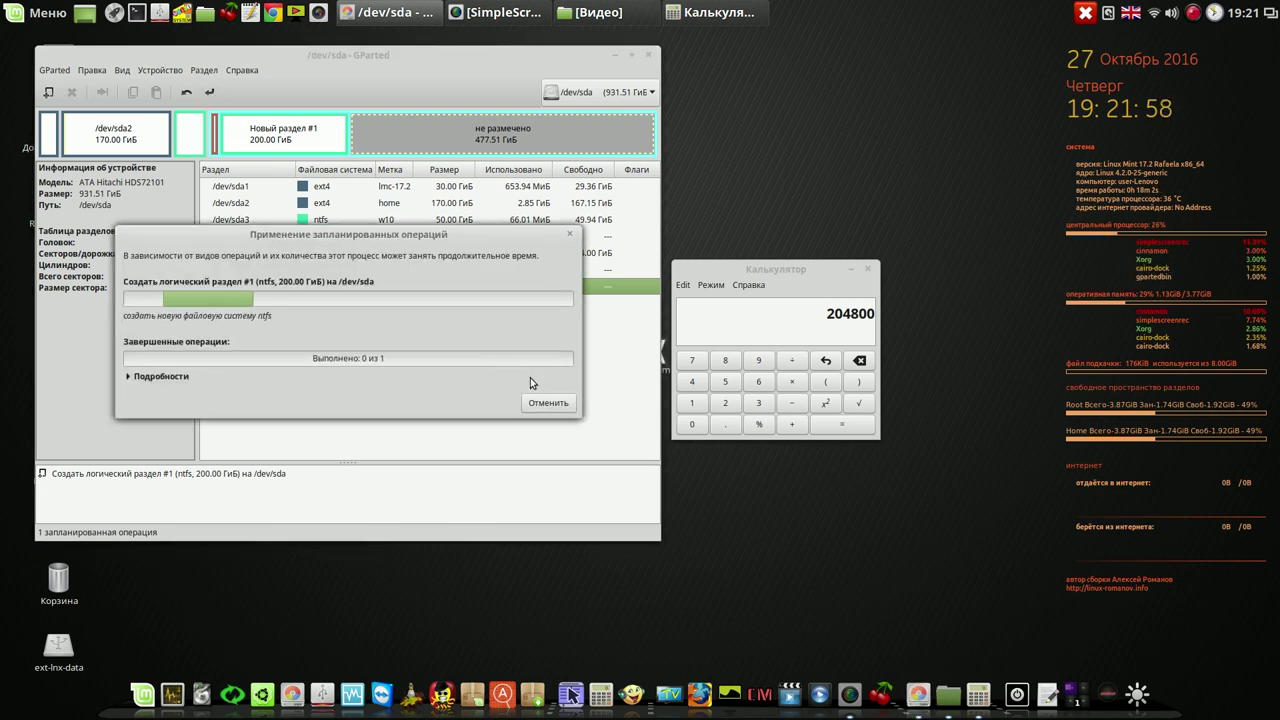
click(531, 403)
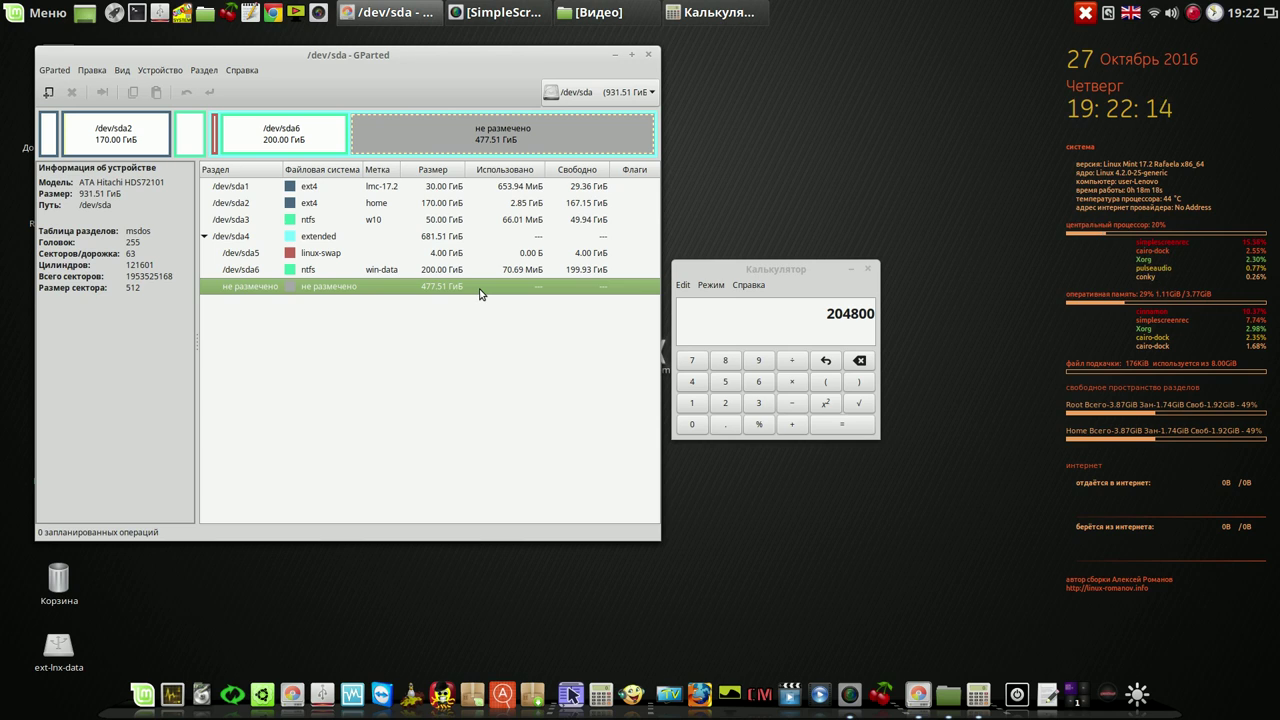
- Move the calculator away from the partition window, calculate 50 × 1024 and copy the result
drag(827, 268, 909, 114)
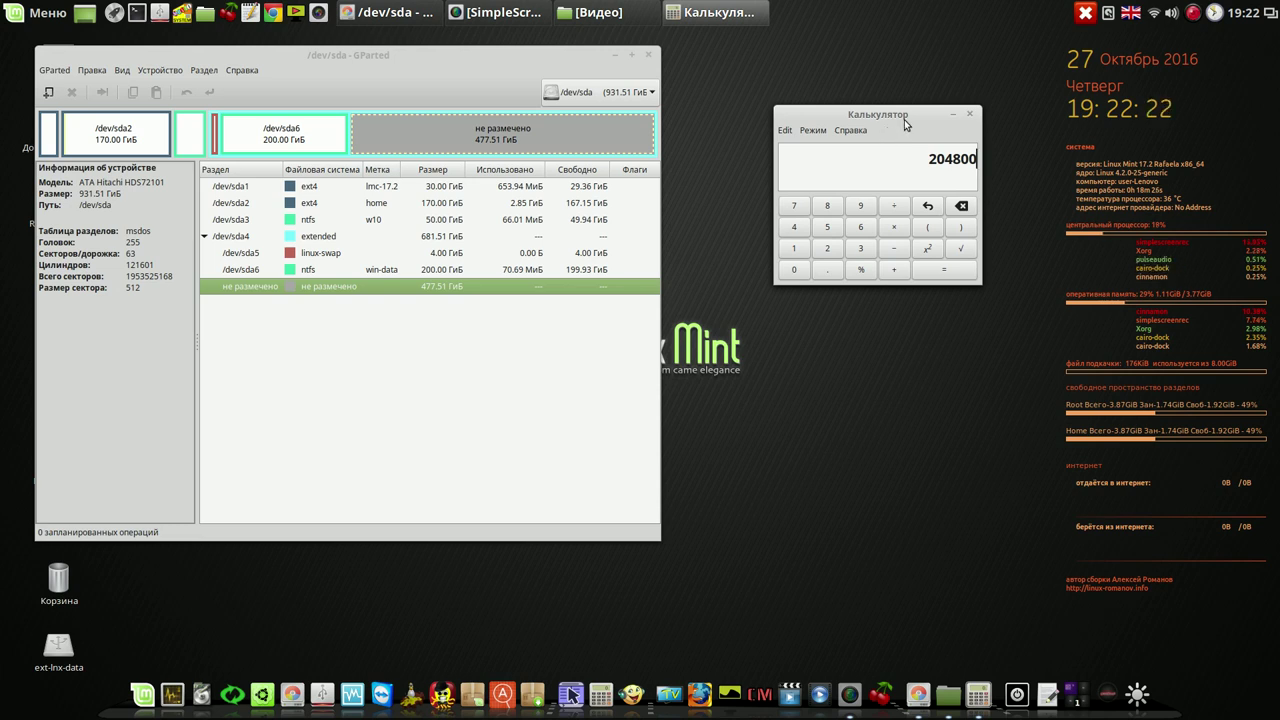
click(961, 206)
click(827, 227)
click(796, 268)
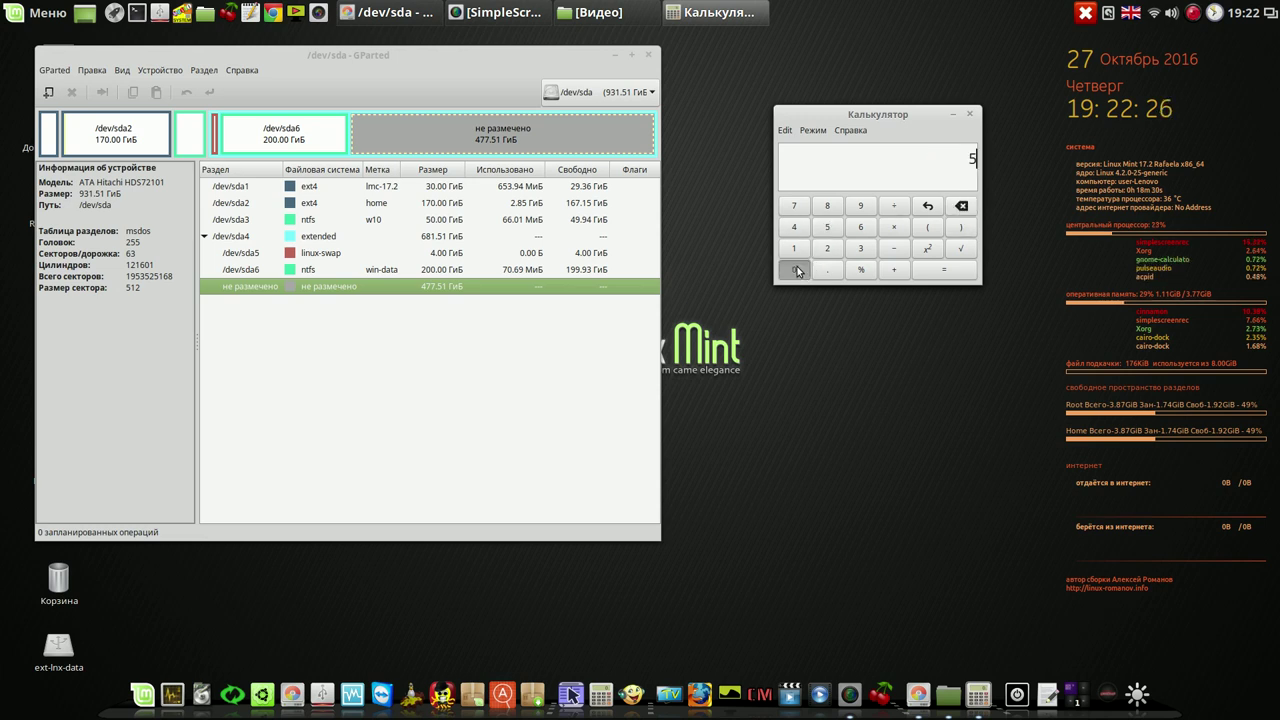
click(894, 227)
click(794, 248)
click(796, 270)
click(829, 251)
click(801, 230)
click(942, 270)
mouse_move(944, 158)
mouse_down()
mouse_move(973, 167)
mouse_move(936, 160)
mouse_up()
key(ctrl+c)
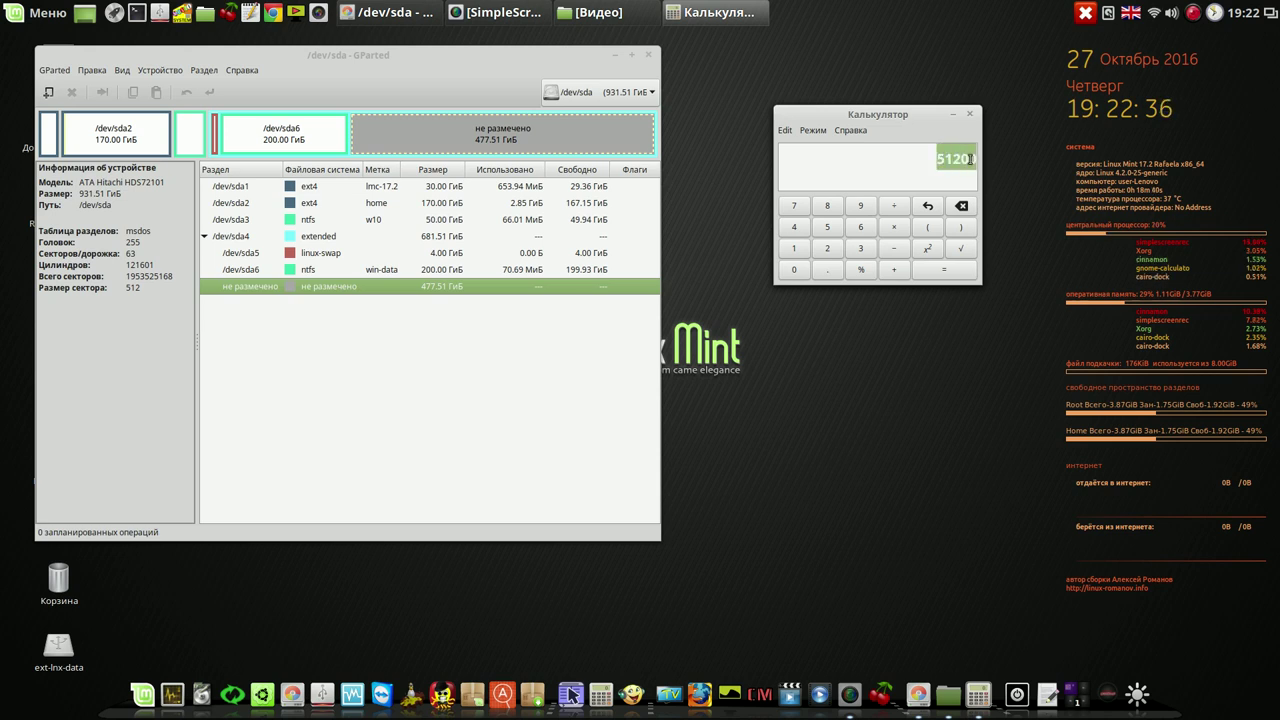
right_click(966, 164)
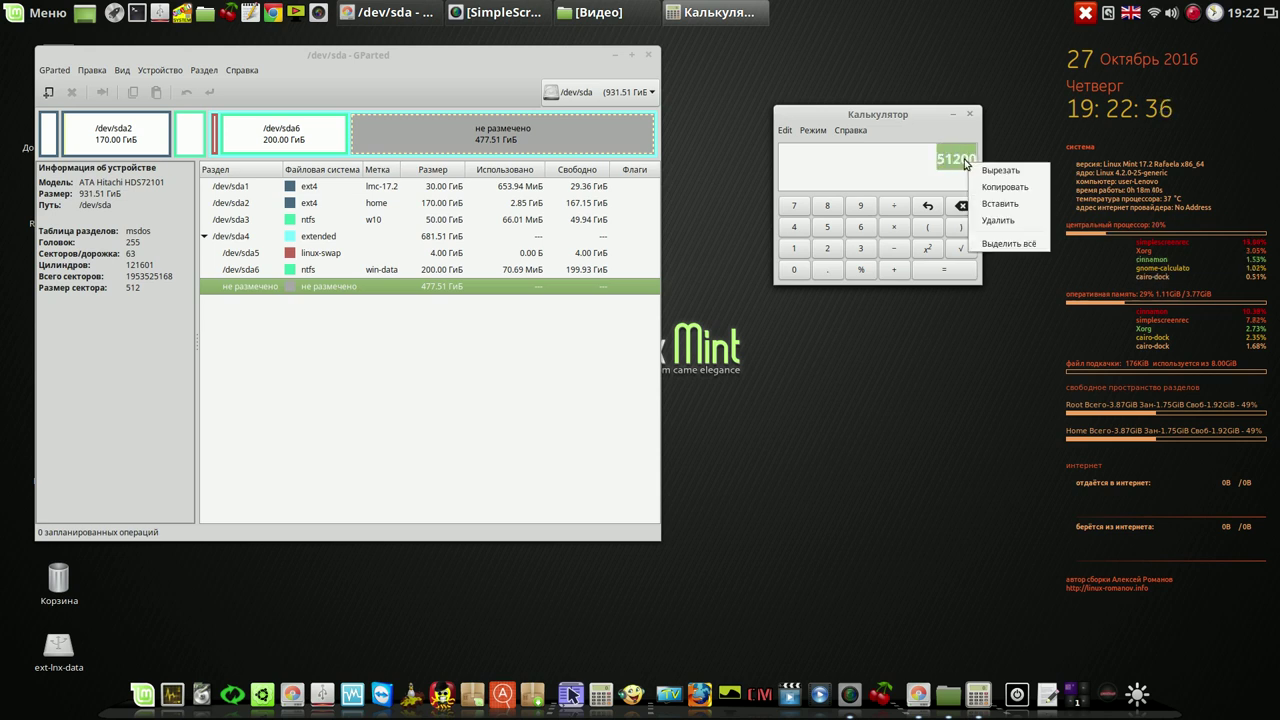
click(1005, 190)
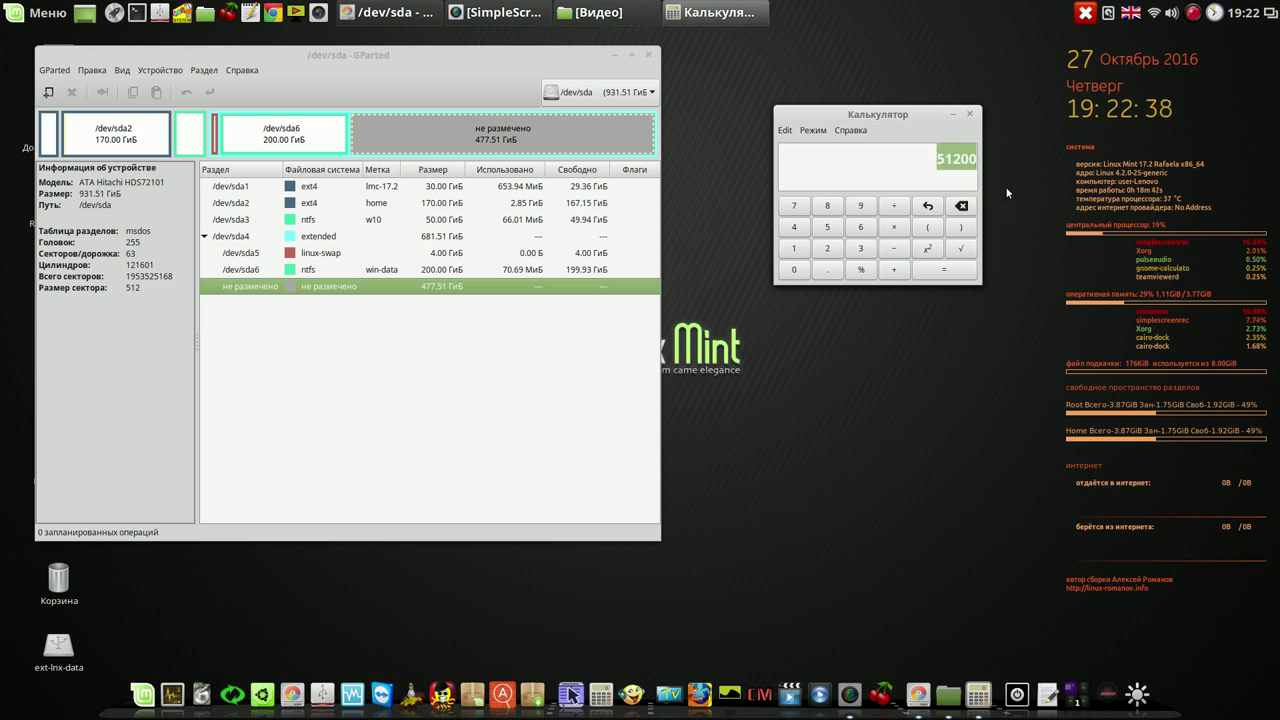
- Add a 51200 MiB logical ext4 partition labelled lmc-18 in the unallocated space after win-data
right_click(377, 287)
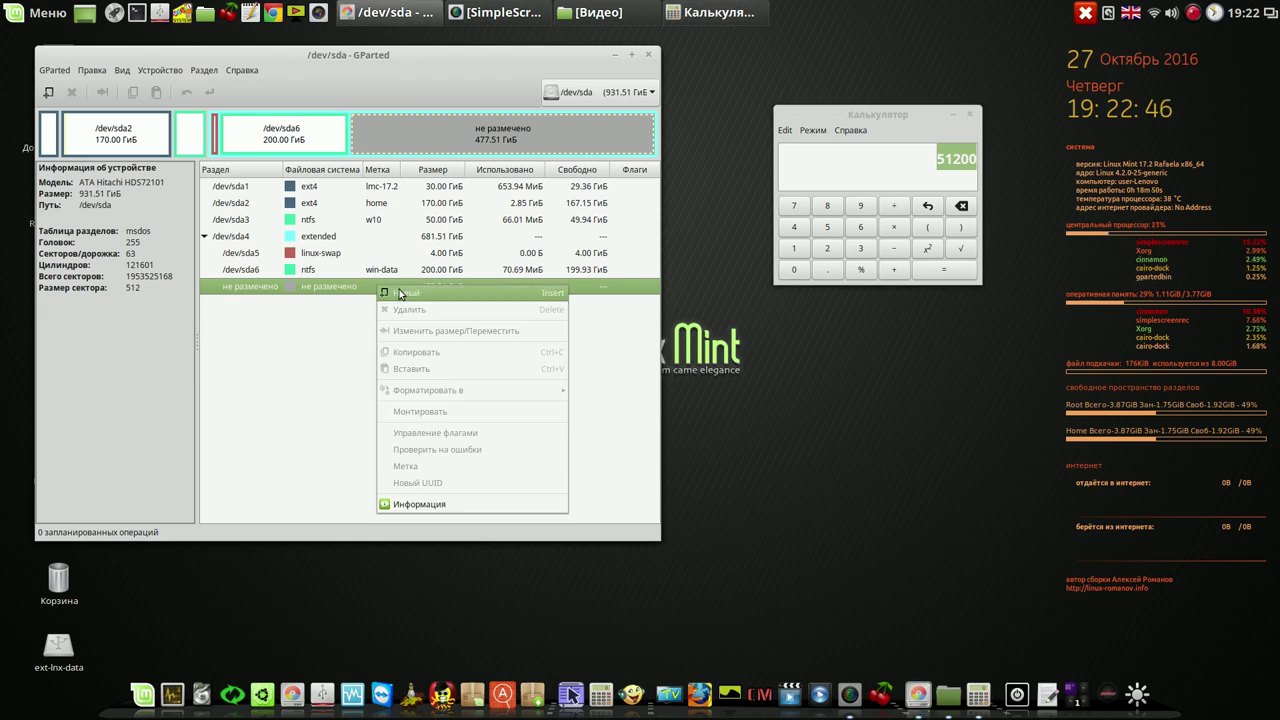
click(400, 292)
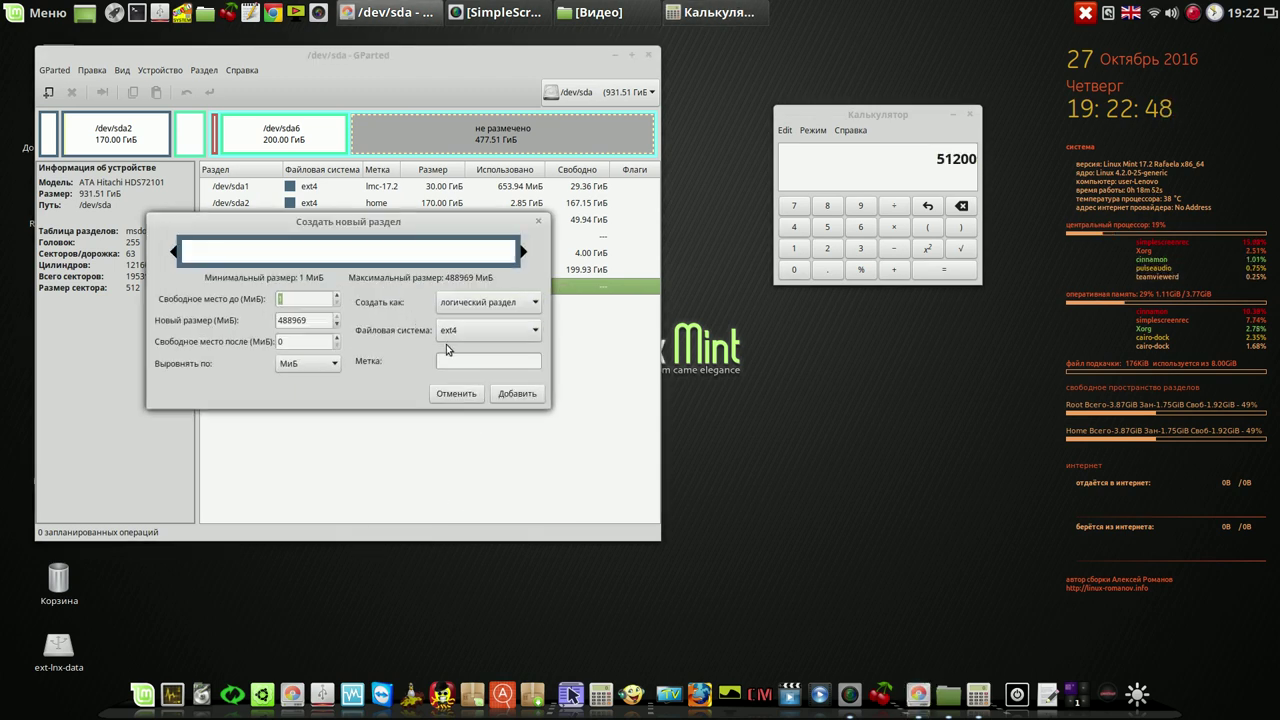
double_click(298, 320)
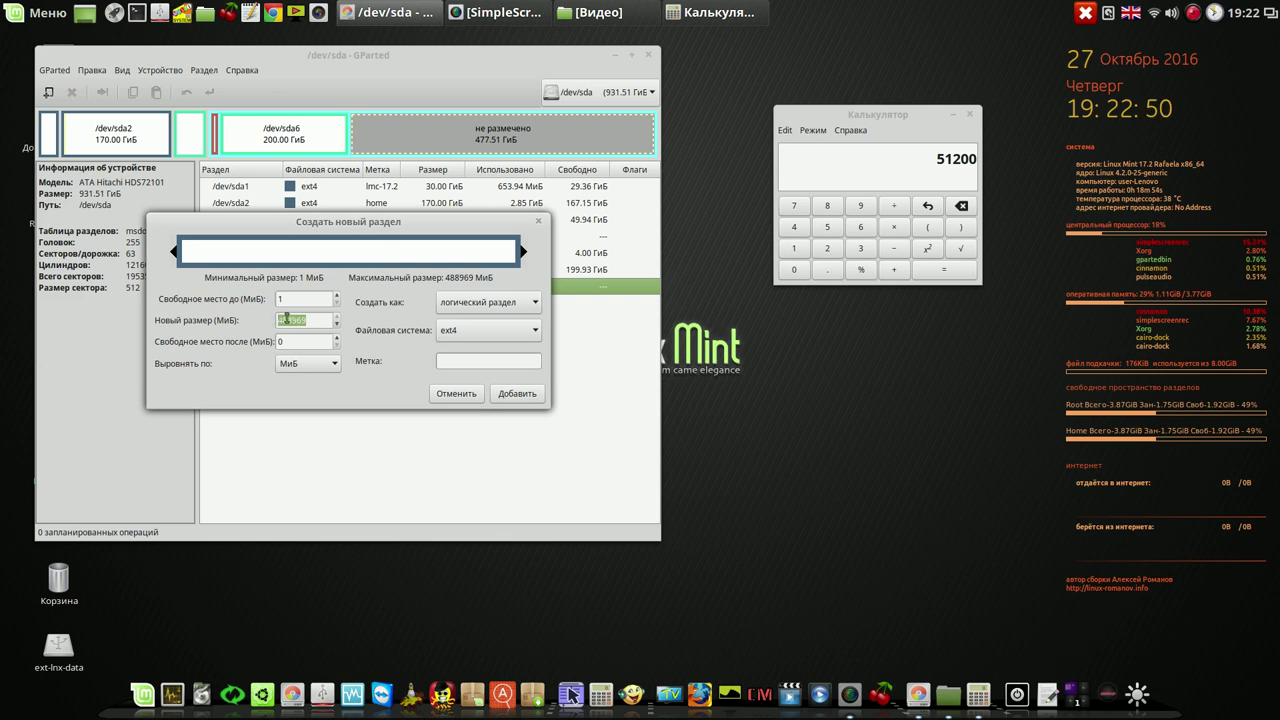
right_click(289, 321)
click(322, 362)
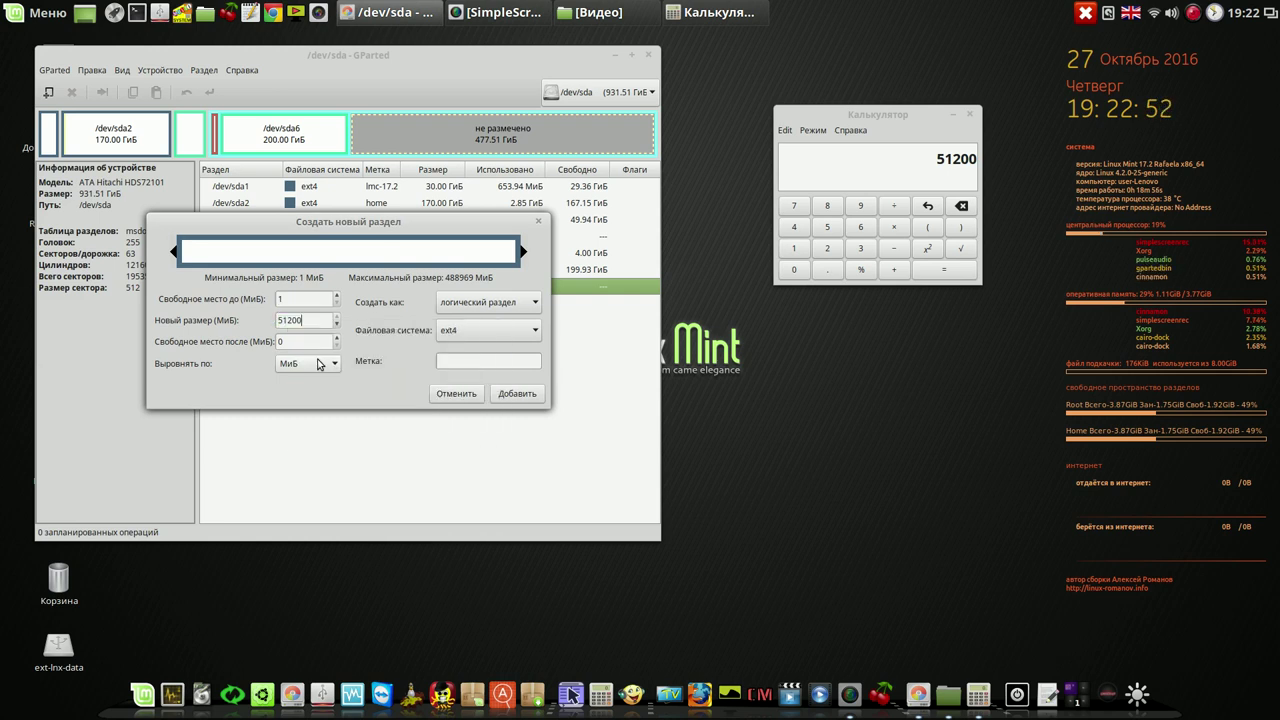
click(316, 342)
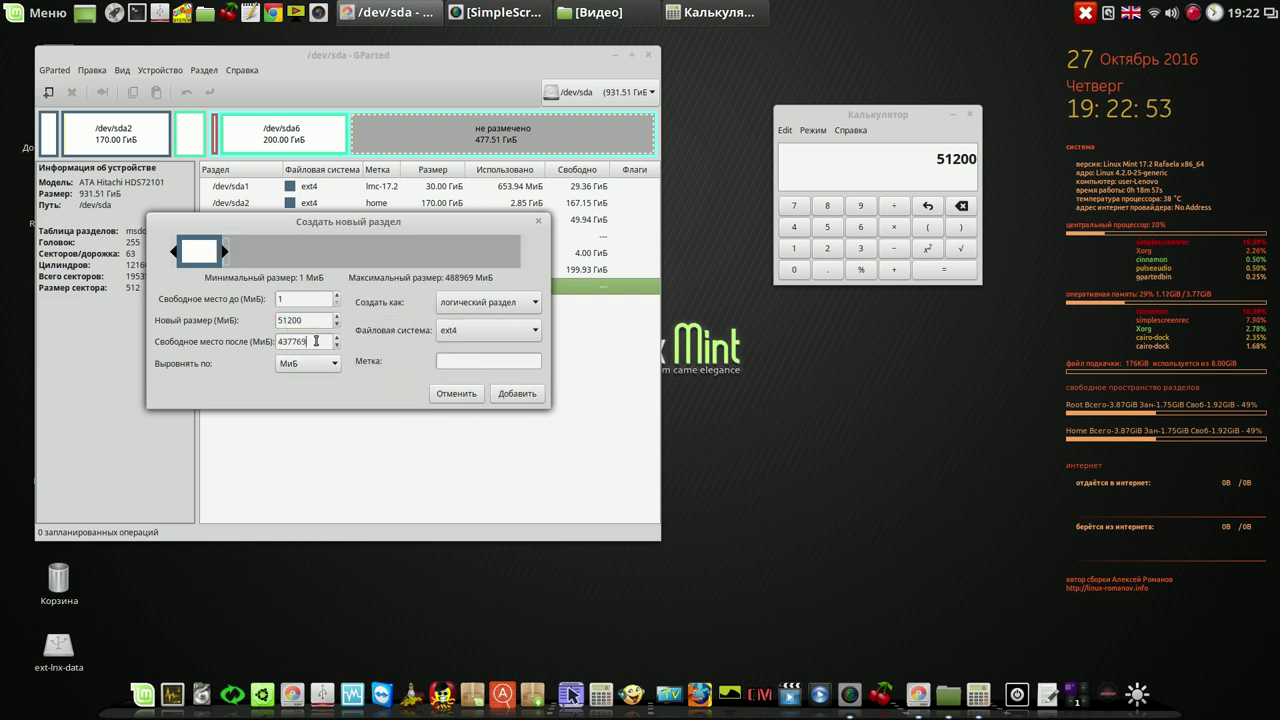
click(481, 358)
text(c)
click(516, 393)
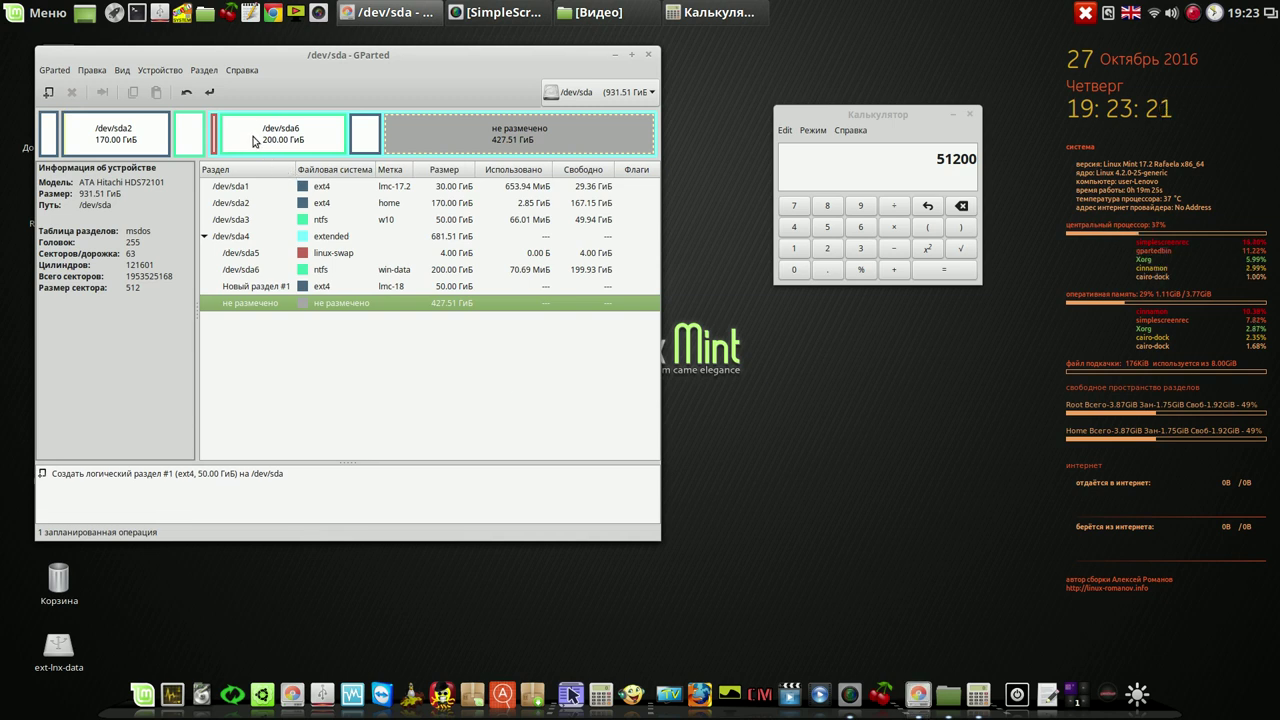
- Apply the pending creation of the lmc-18 partition to /dev/sda and close the completion report
click(209, 92)
click(485, 361)
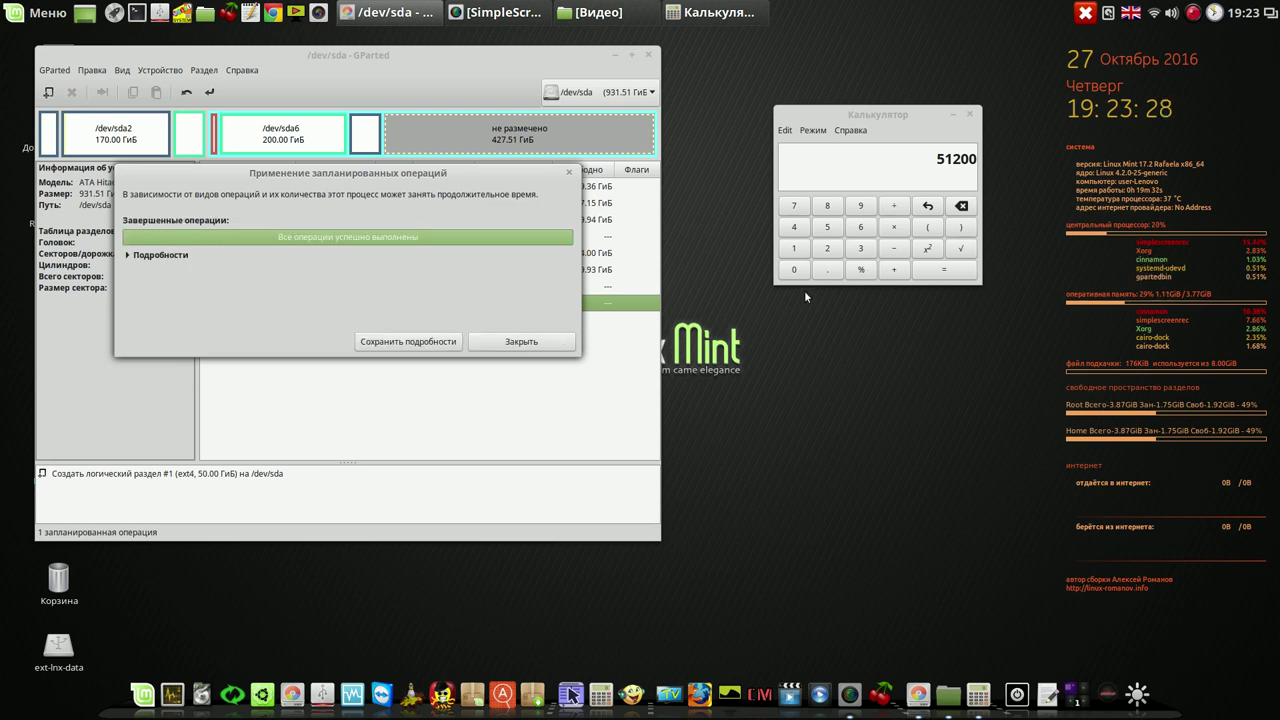
click(552, 344)
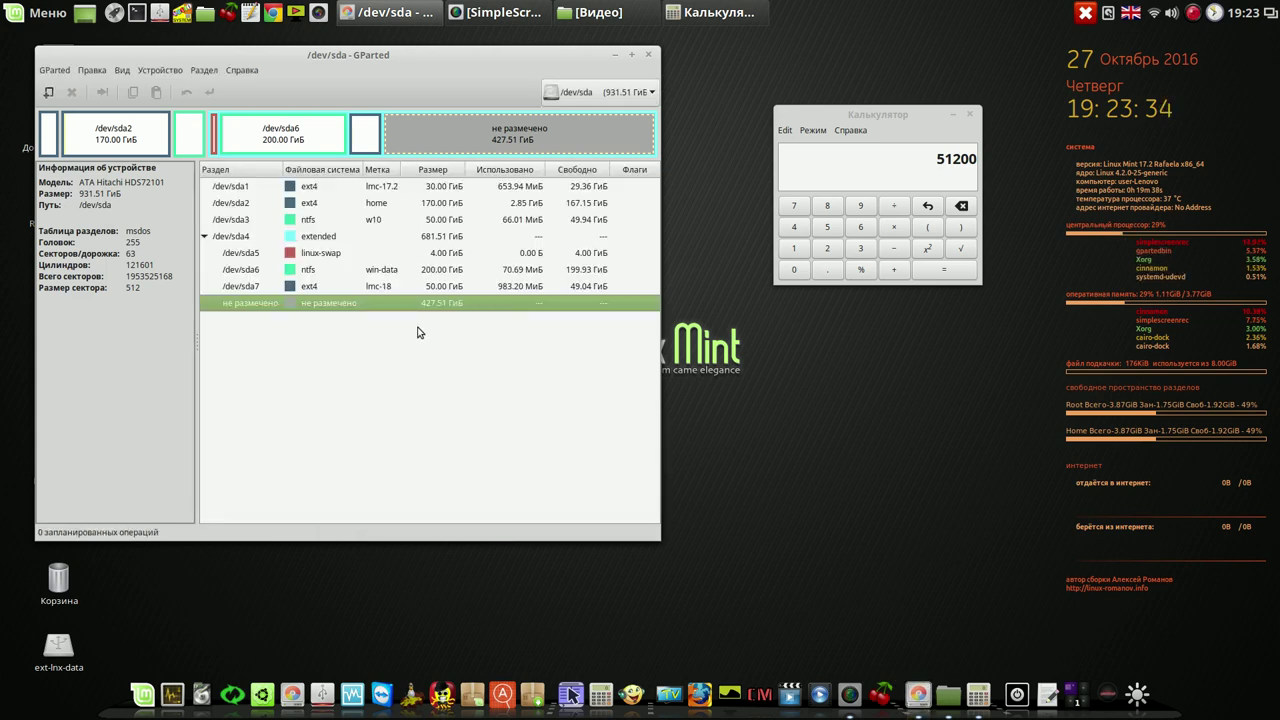
- Add a 51200 MiB logical ext4 partition labelled lmxfce-18 in the unallocated space after lmc-18
right_click(384, 308)
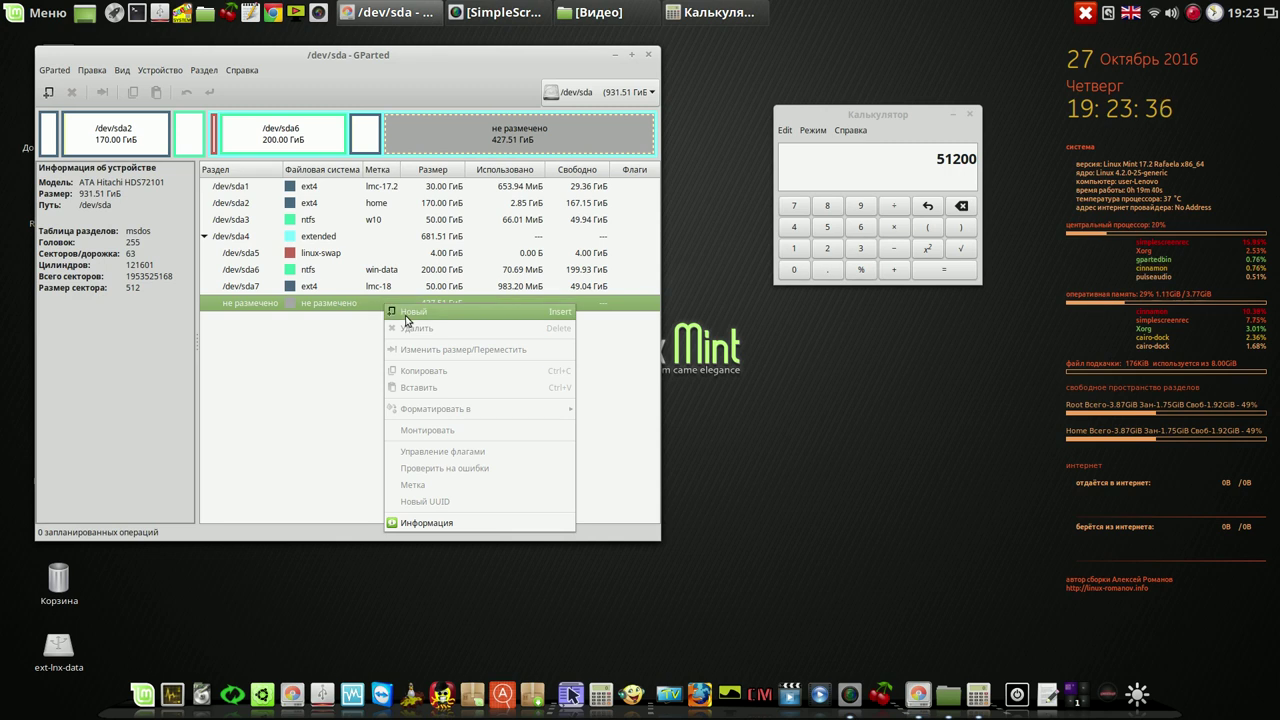
click(407, 318)
drag(318, 321, 276, 321)
right_click(291, 321)
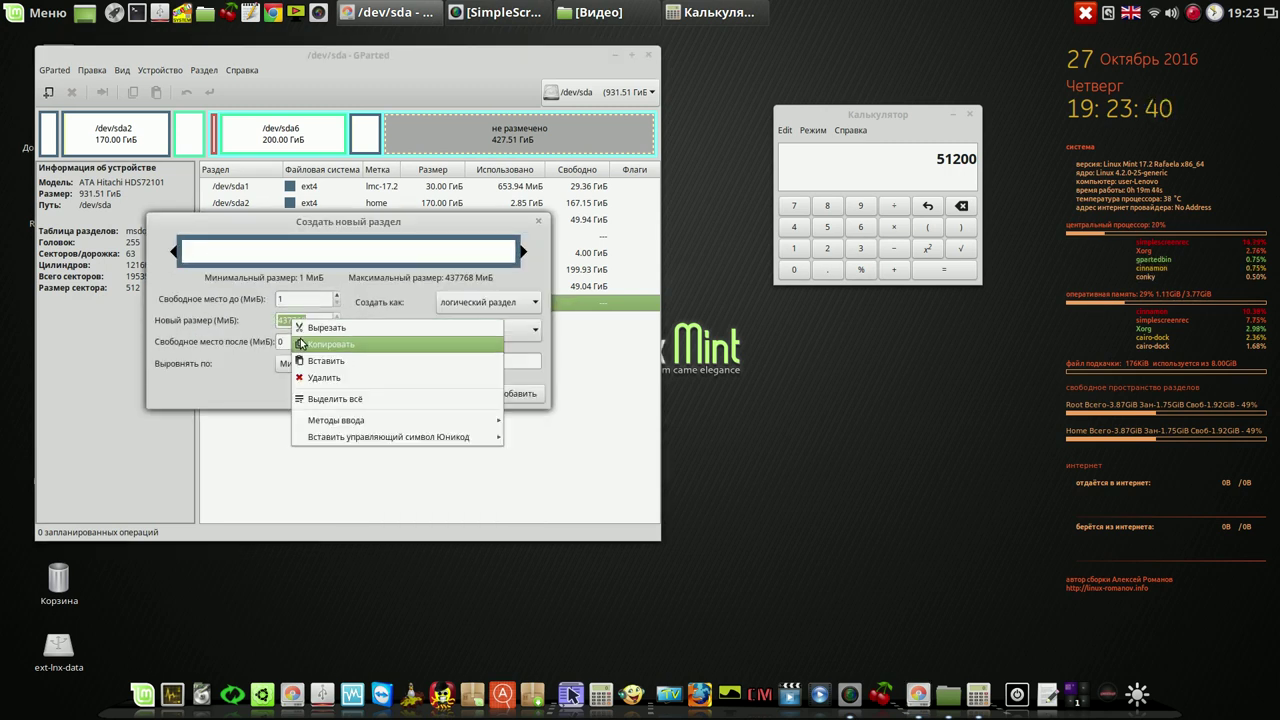
click(318, 361)
click(309, 343)
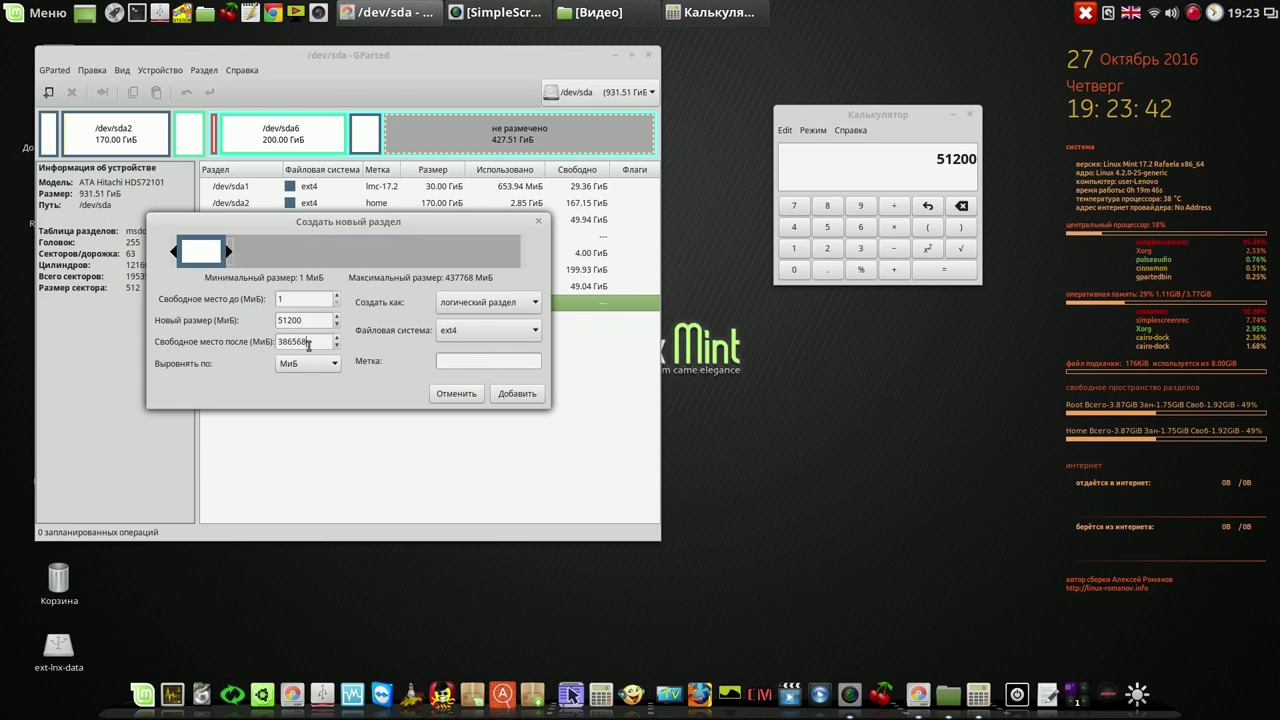
click(453, 363)
text(d)
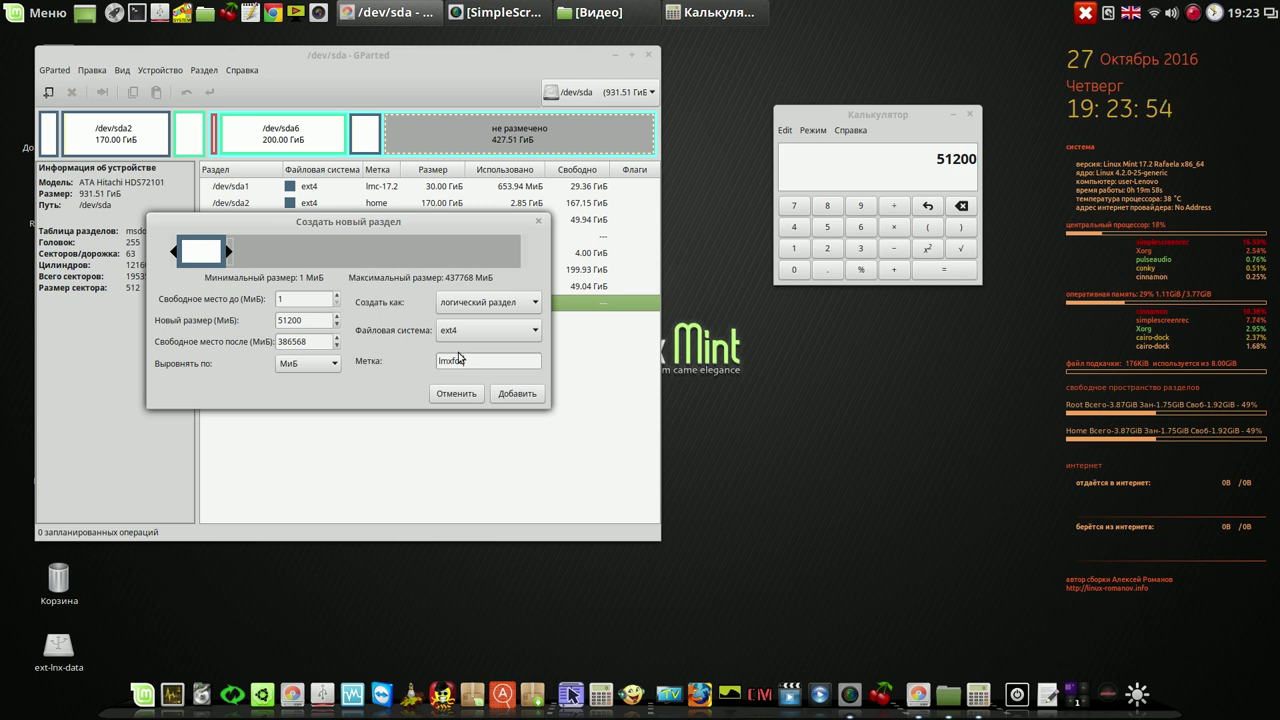
drag(470, 225, 948, 358)
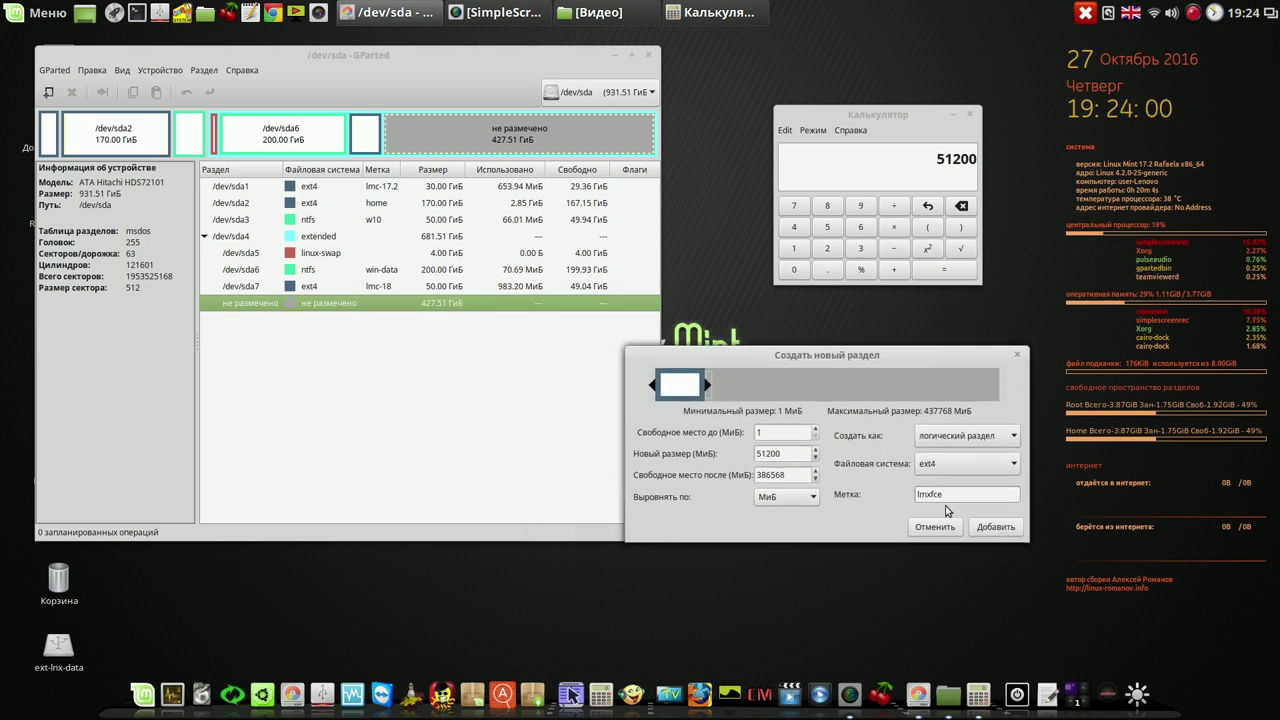
text(-18)
click(993, 526)
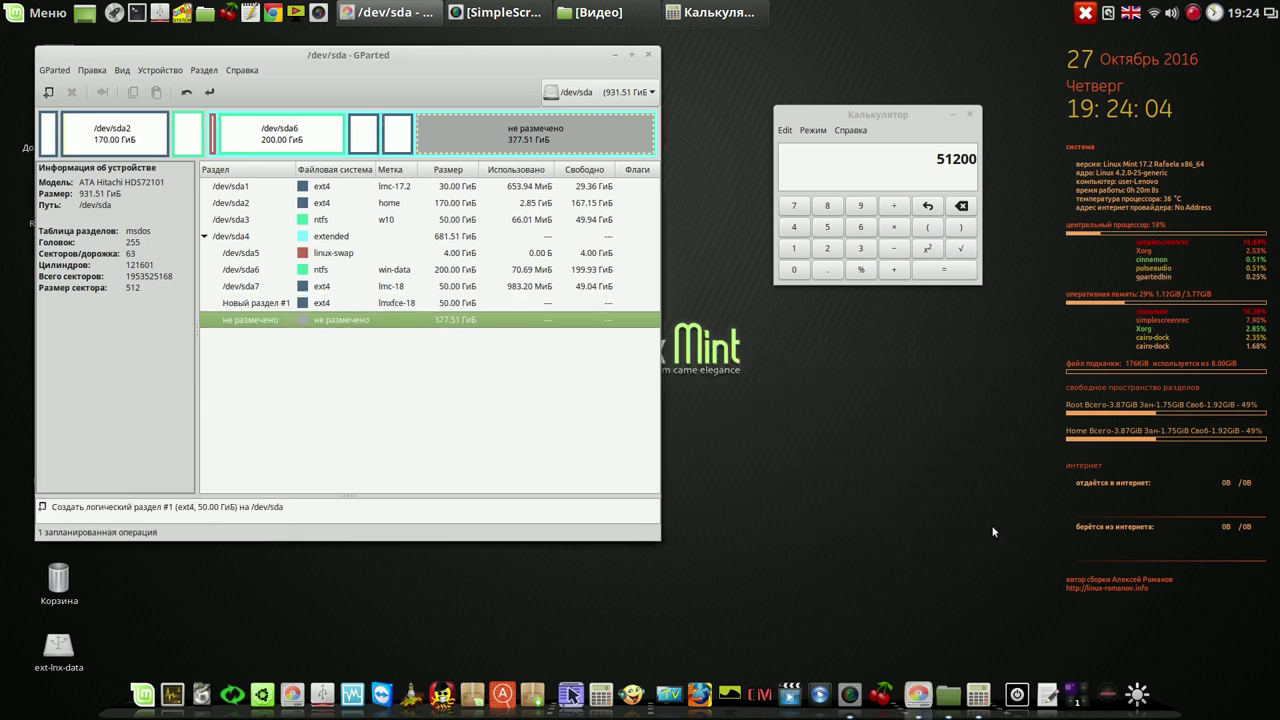
- Apply the pending creation of the lmxfce-18 partition to /dev/sda and close the completion report
click(209, 91)
click(501, 365)
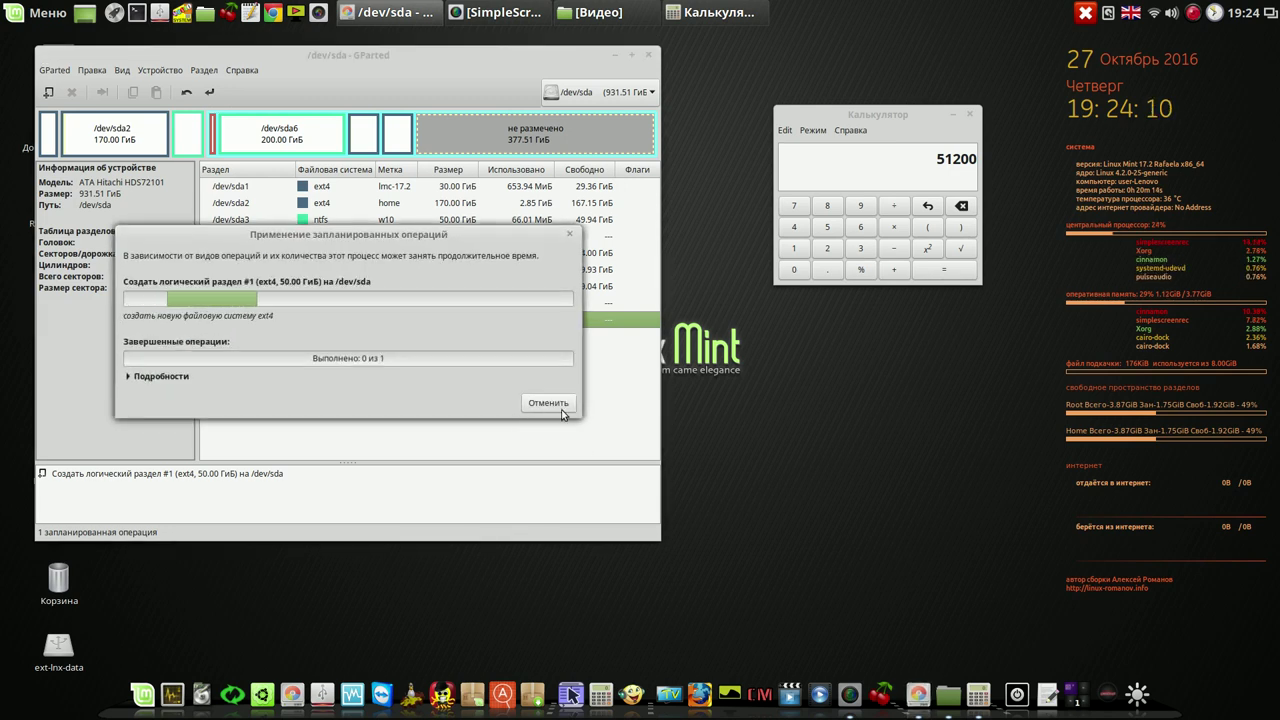
click(543, 405)
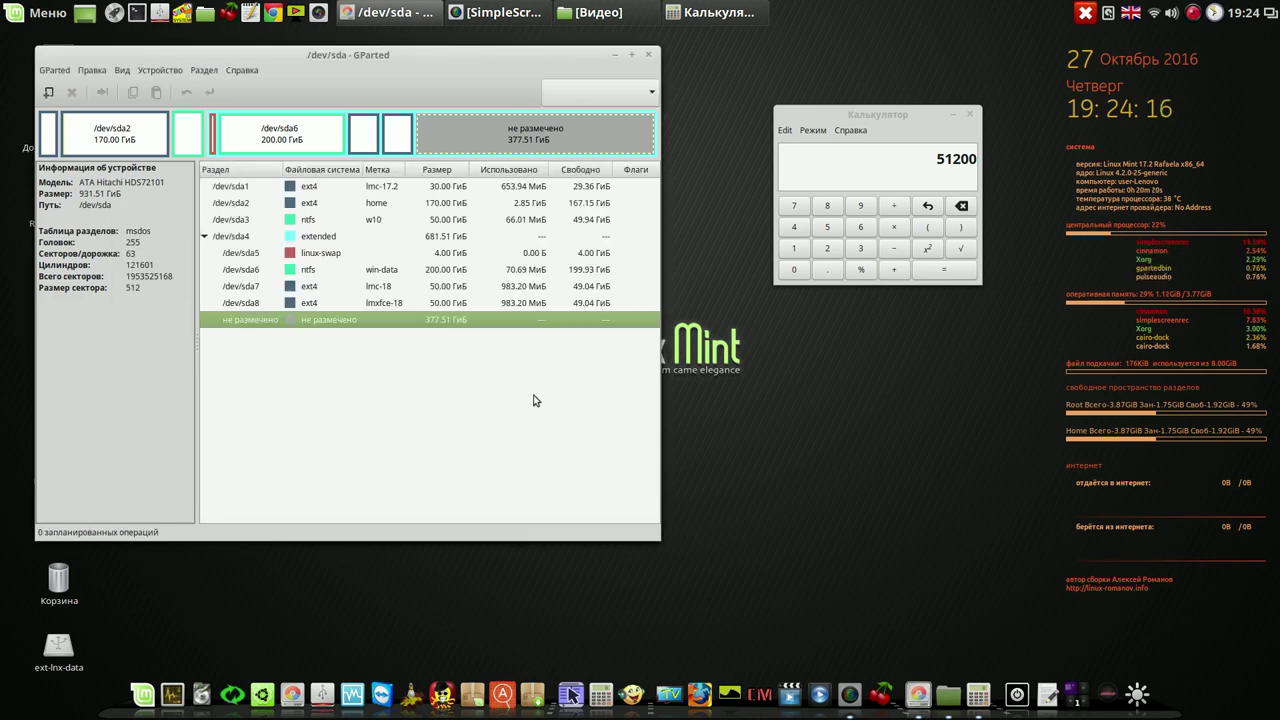
- Add a 51200 MiB logical ext4 partition labelled lmmate-18 in the unallocated space after lmxfce-18
right_click(396, 323)
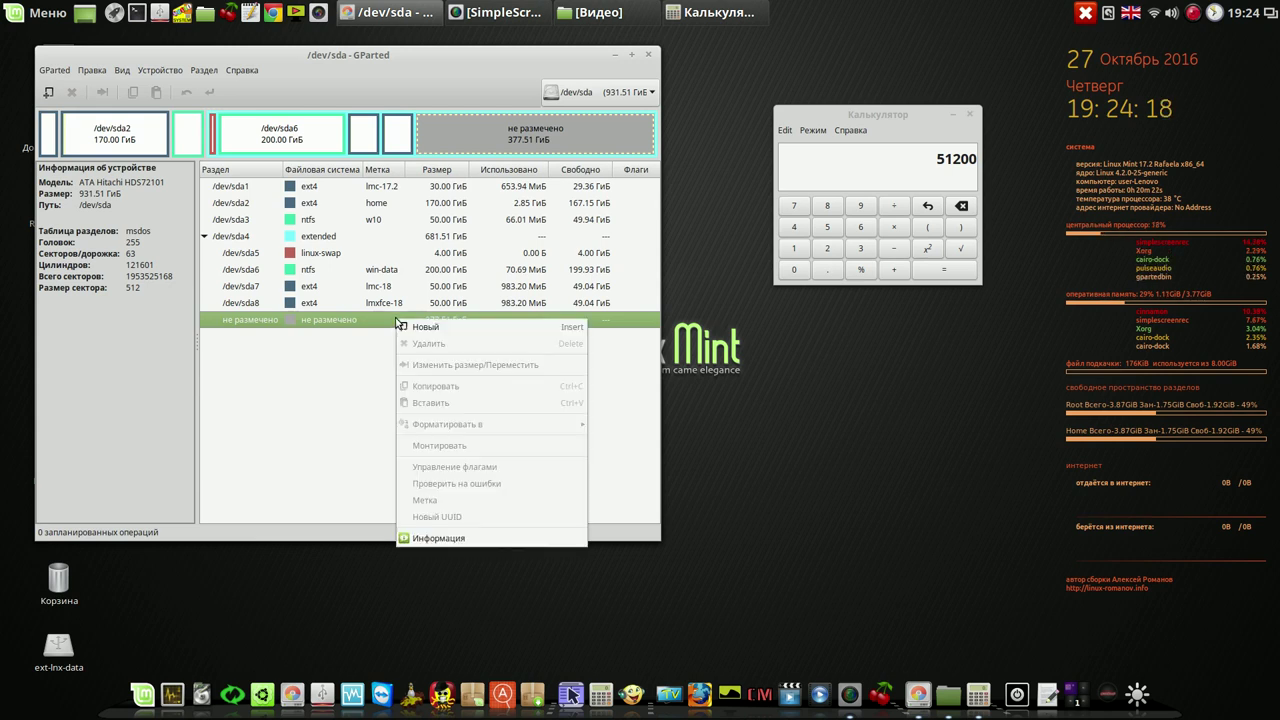
click(420, 330)
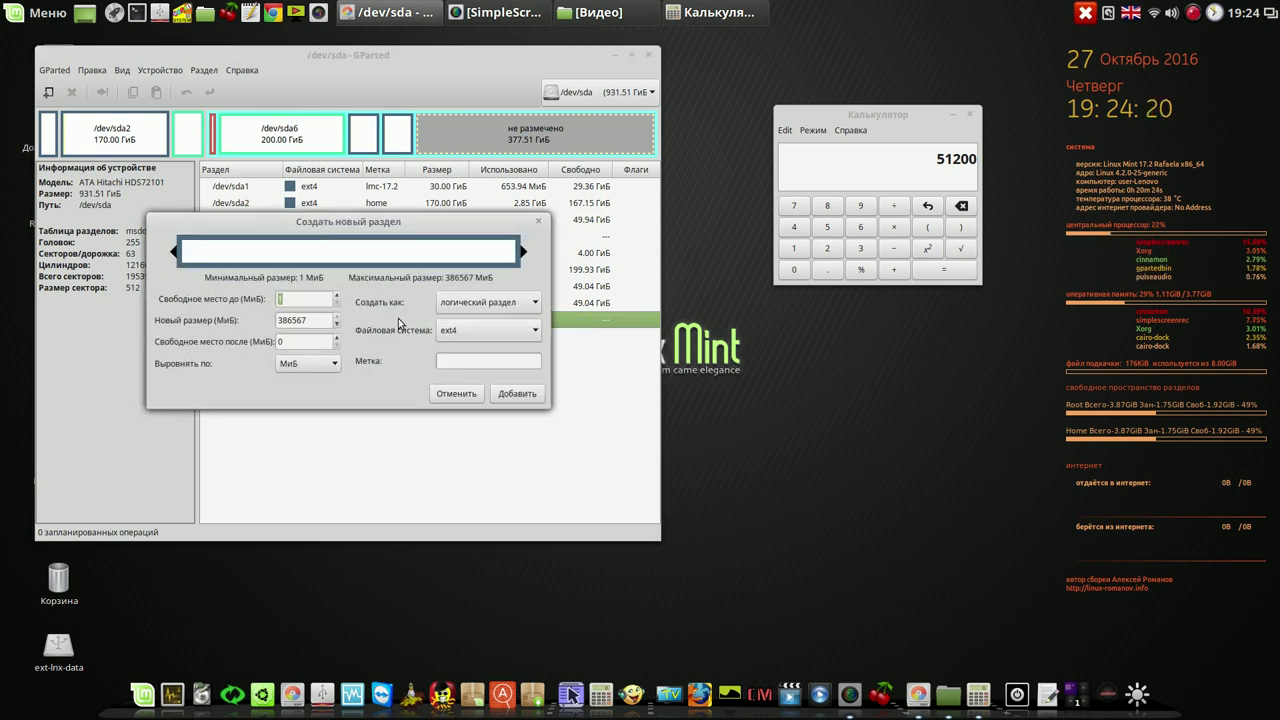
double_click(315, 321)
right_click(293, 320)
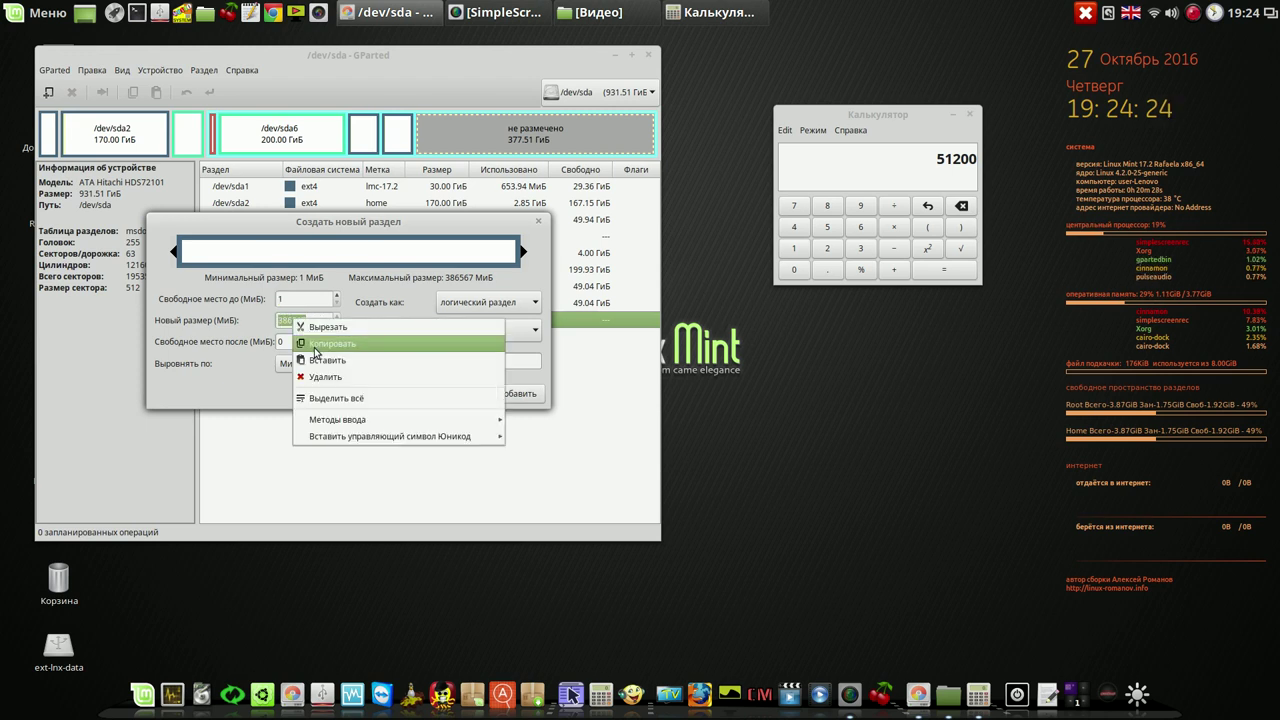
click(318, 358)
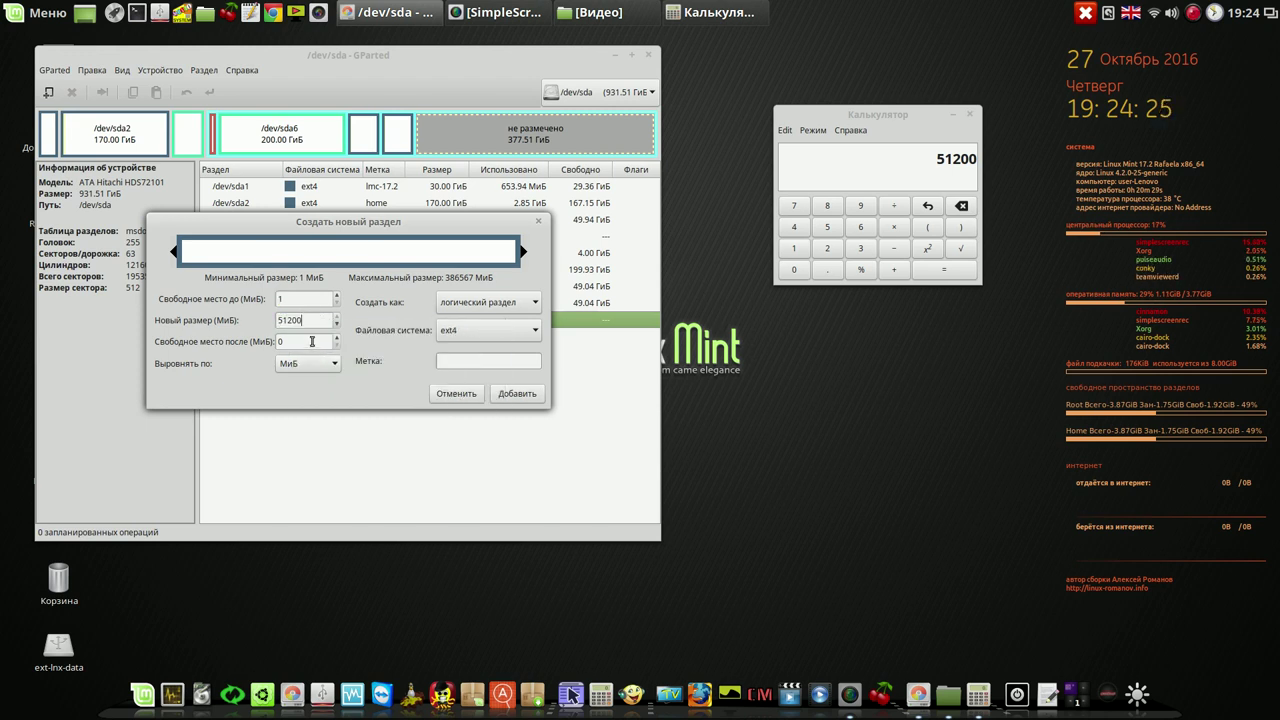
click(485, 358)
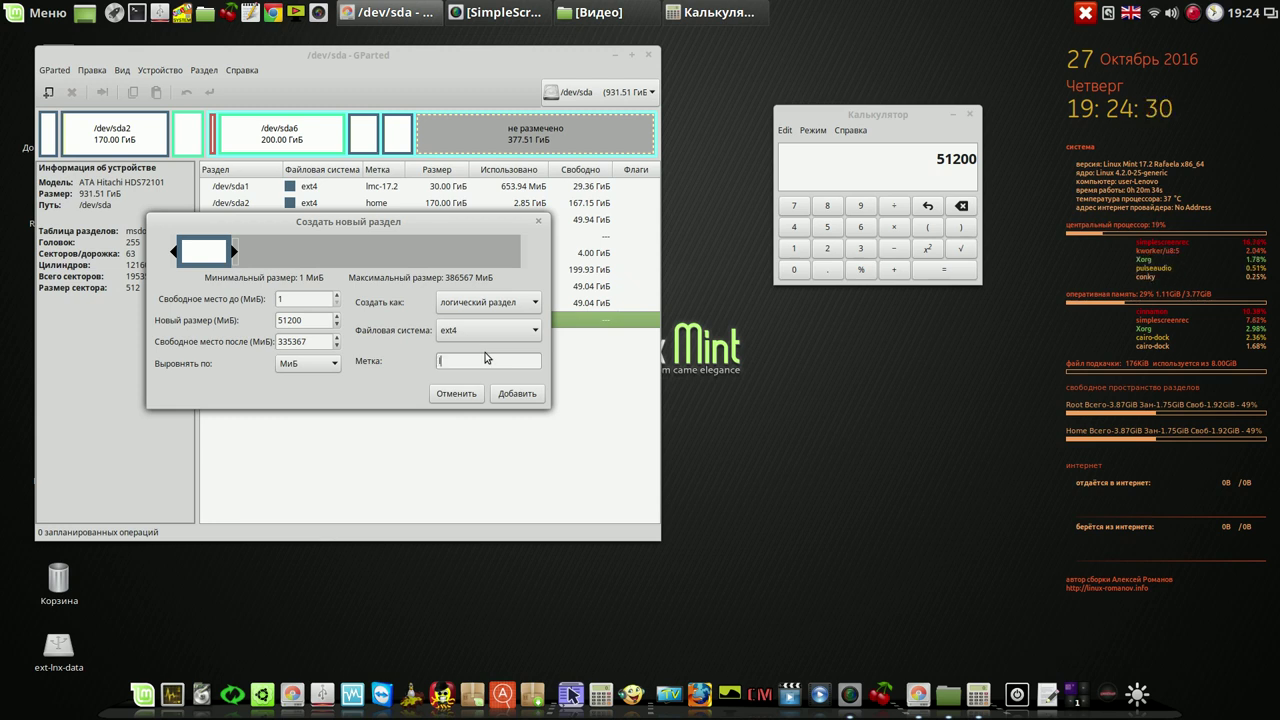
text(lmmate)
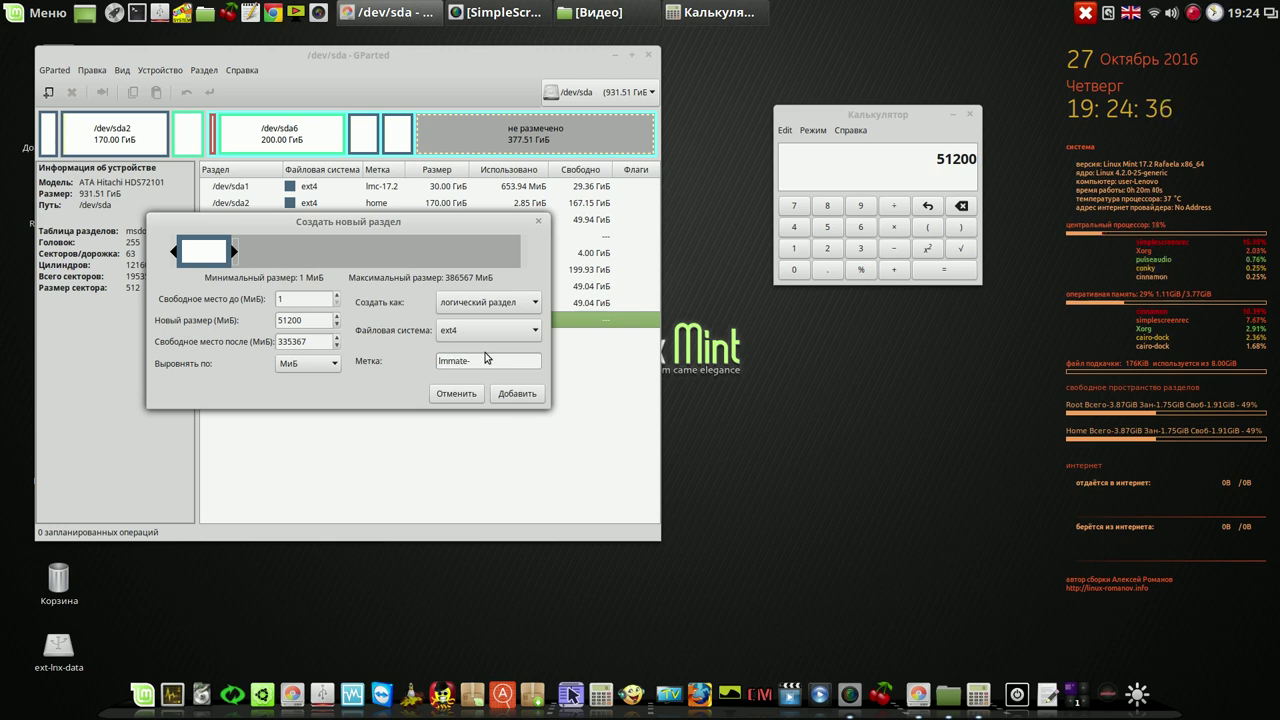
text(-18)
click(517, 393)
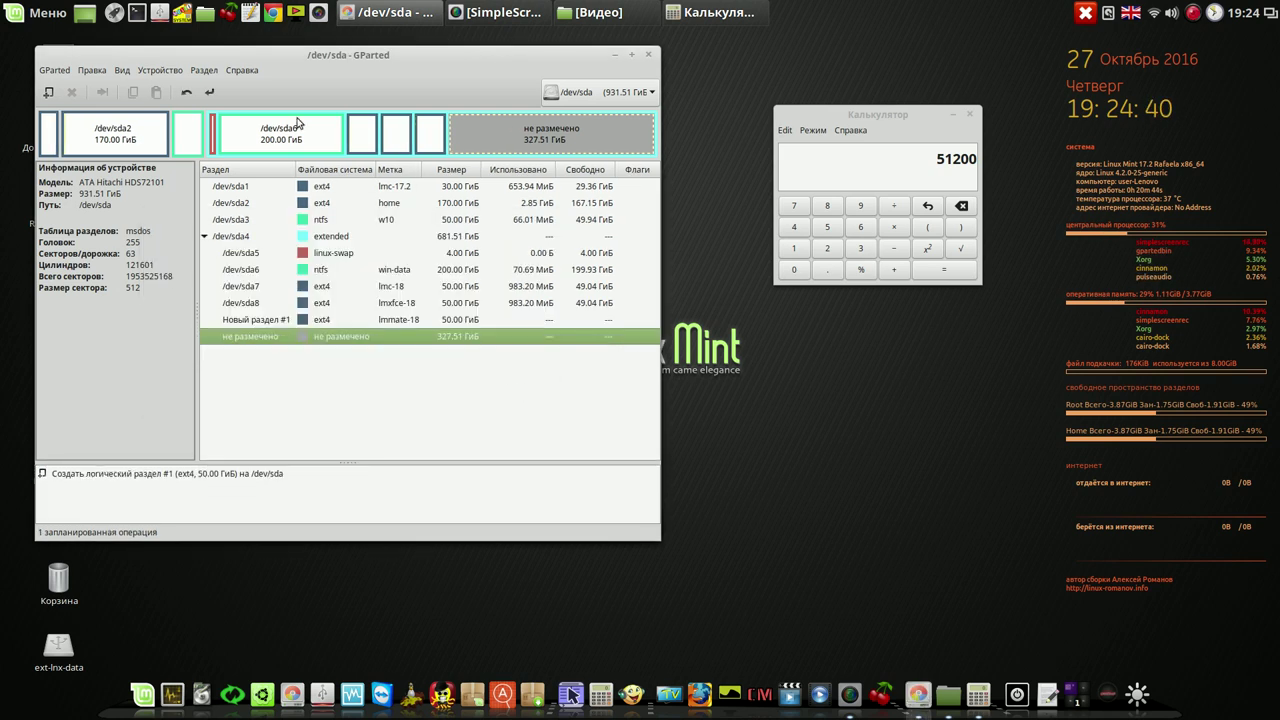
- Apply the pending creation of the lmmate-18 partition to /dev/sda and close the completion report
click(210, 93)
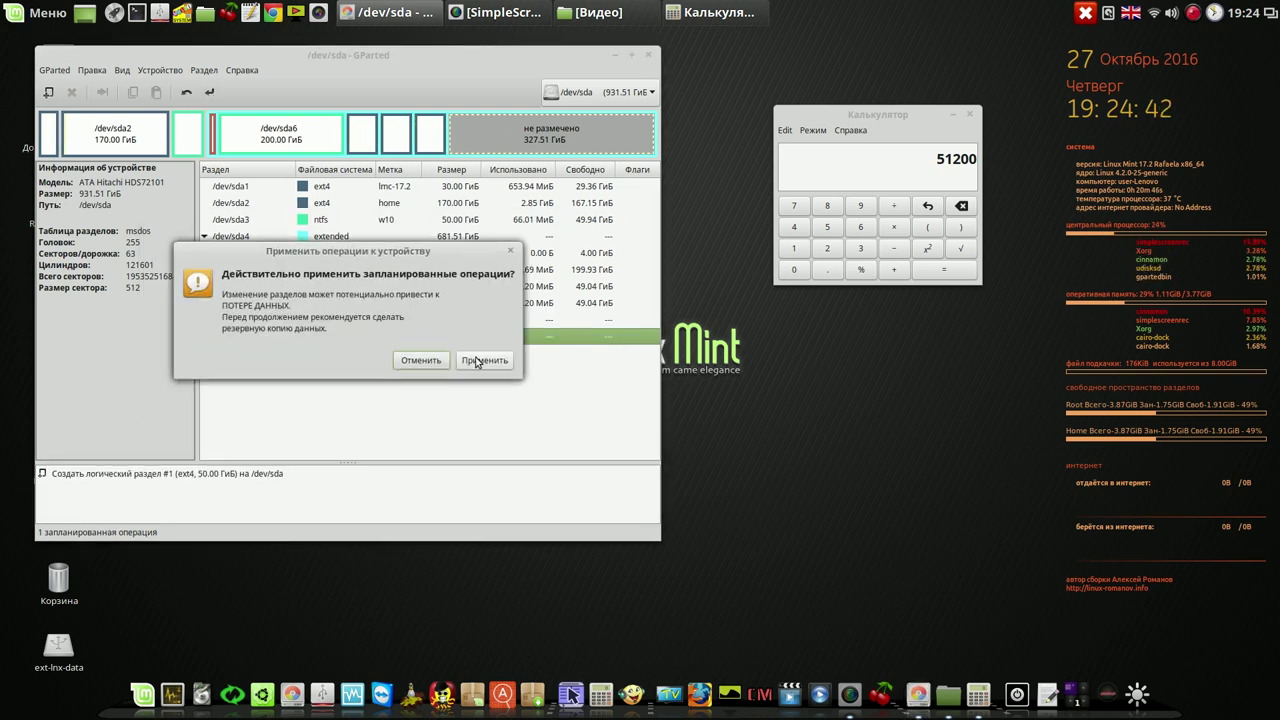
click(478, 362)
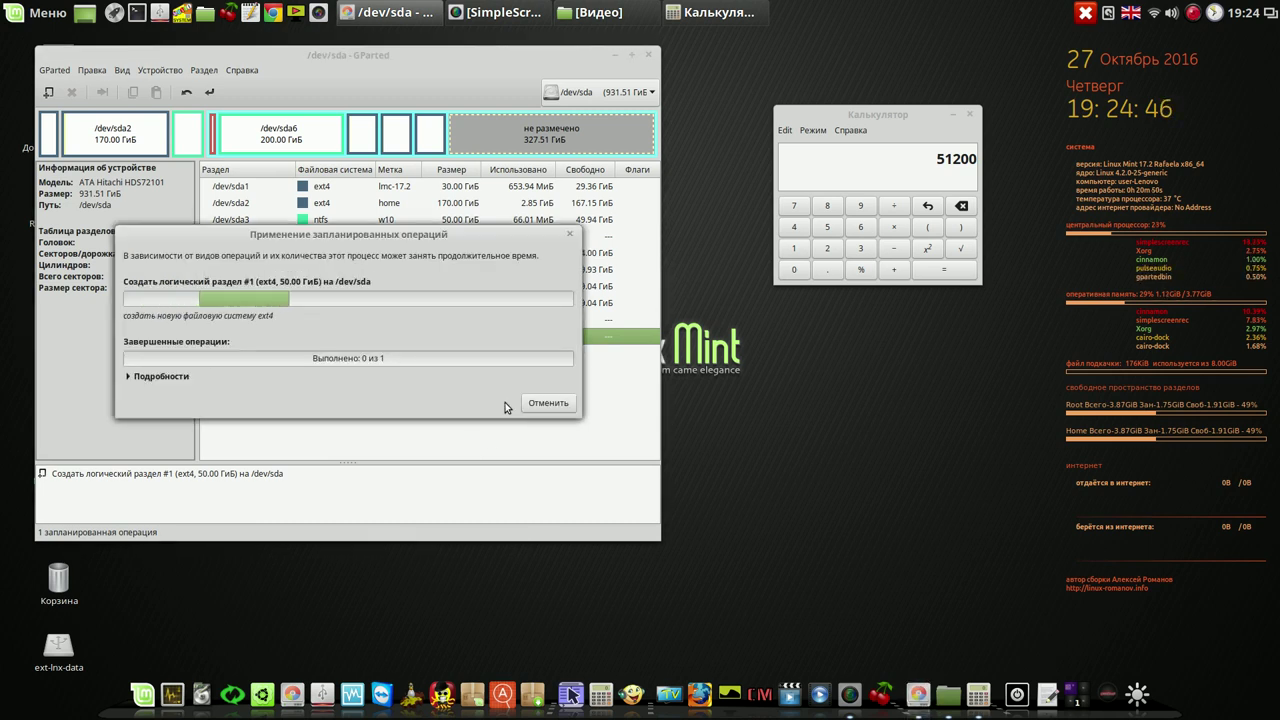
click(513, 401)
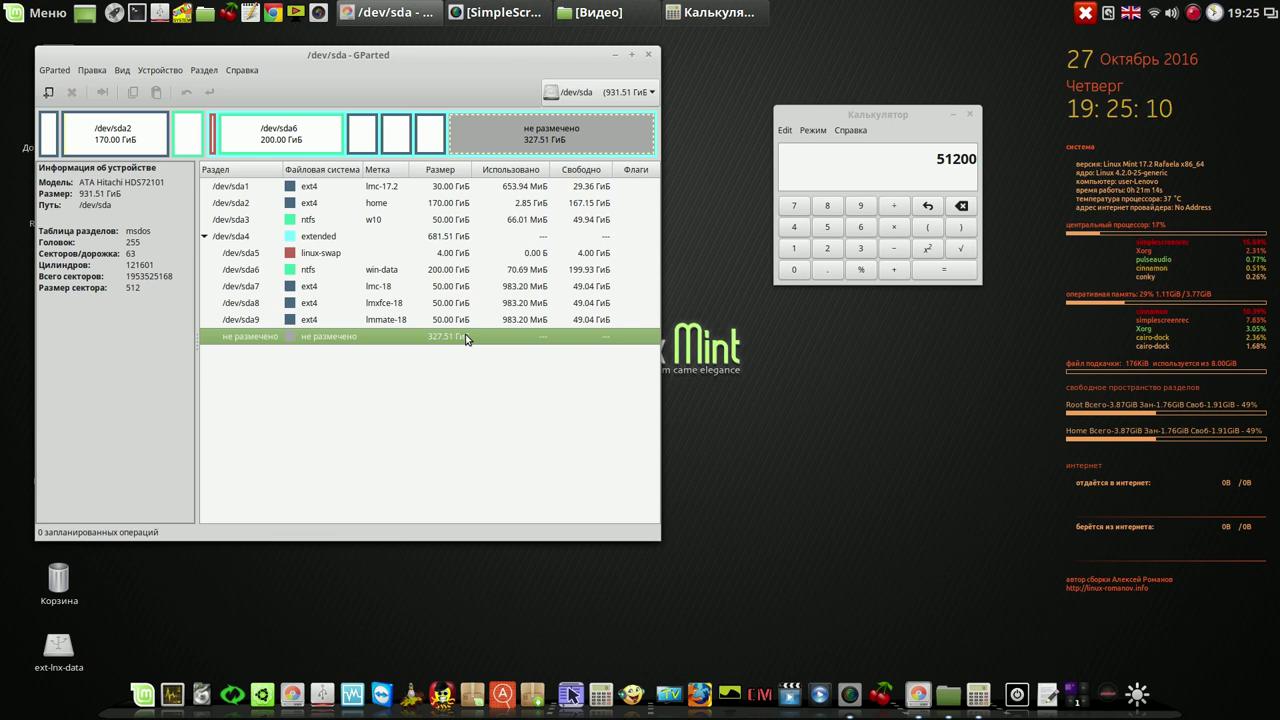
- Add a 51200 MiB logical ext4 partition labelled lmkde-18 in the unallocated space after lmmate-18
right_click(465, 337)
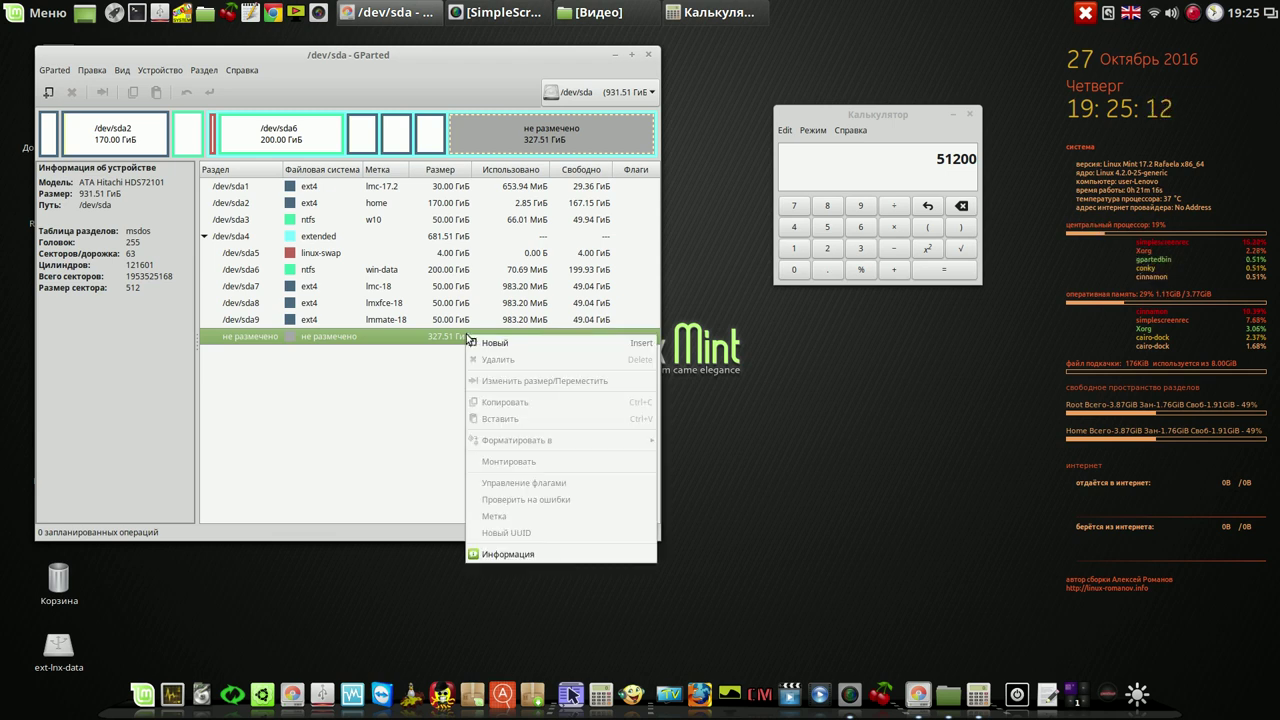
click(476, 345)
drag(314, 320, 285, 320)
right_click(285, 320)
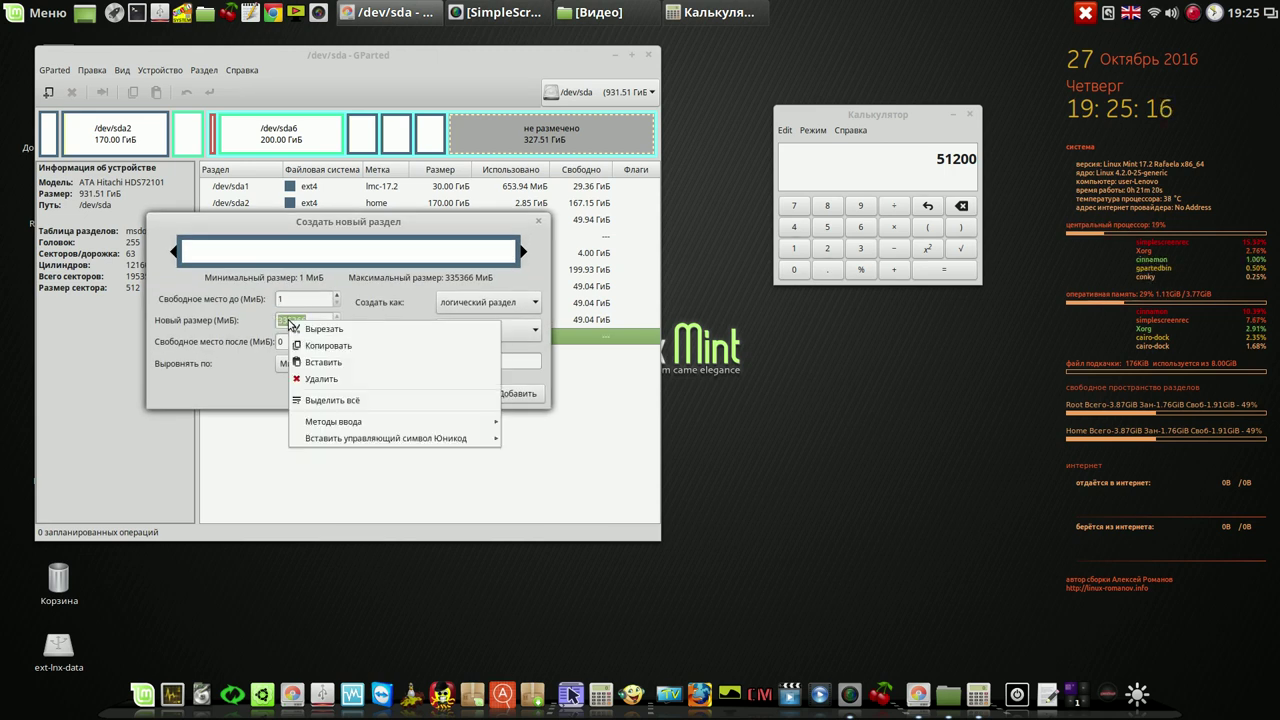
click(315, 361)
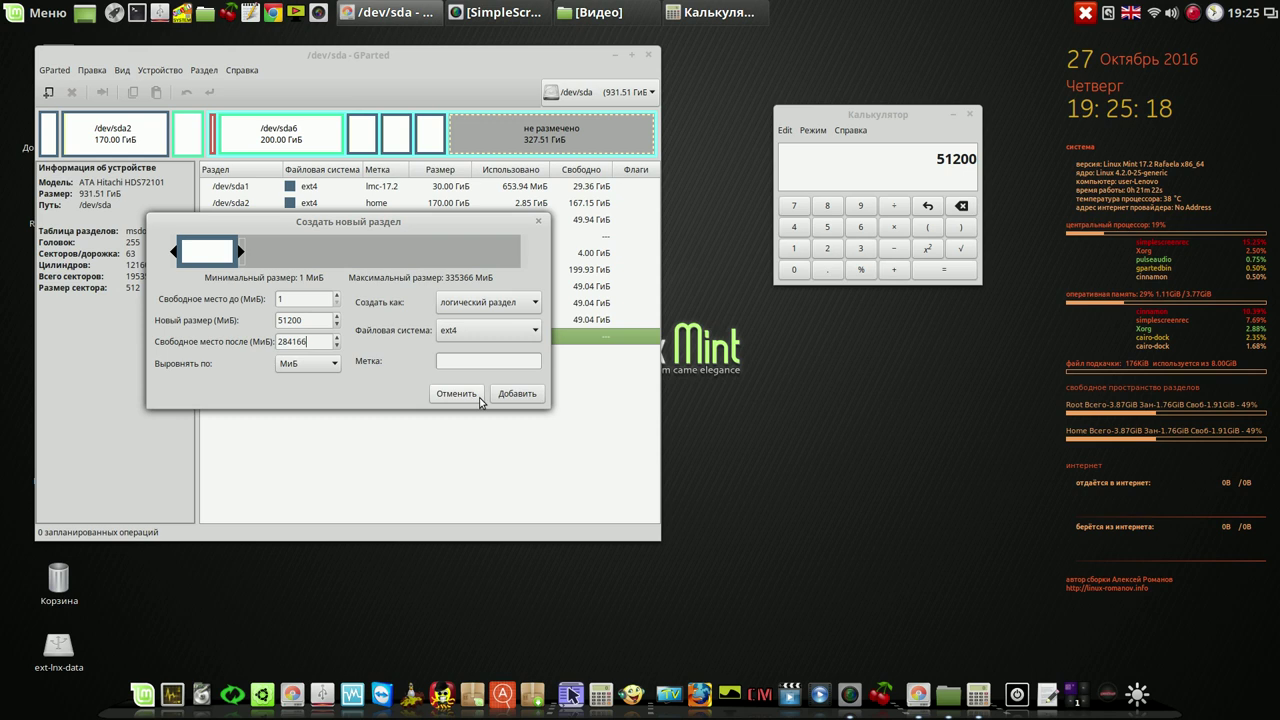
click(479, 357)
text(de-18)
click(524, 395)
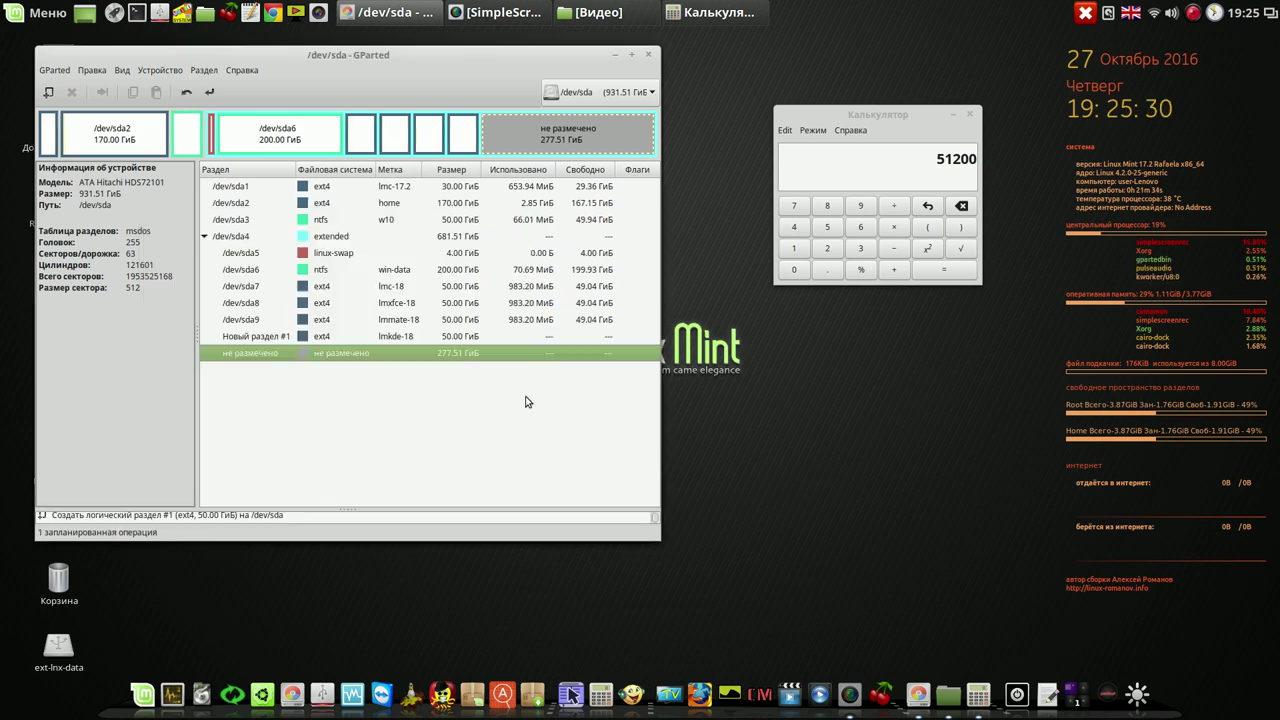
- Apply the pending creation of the lmkde-18 partition to /dev/sda and close the completion report
click(209, 91)
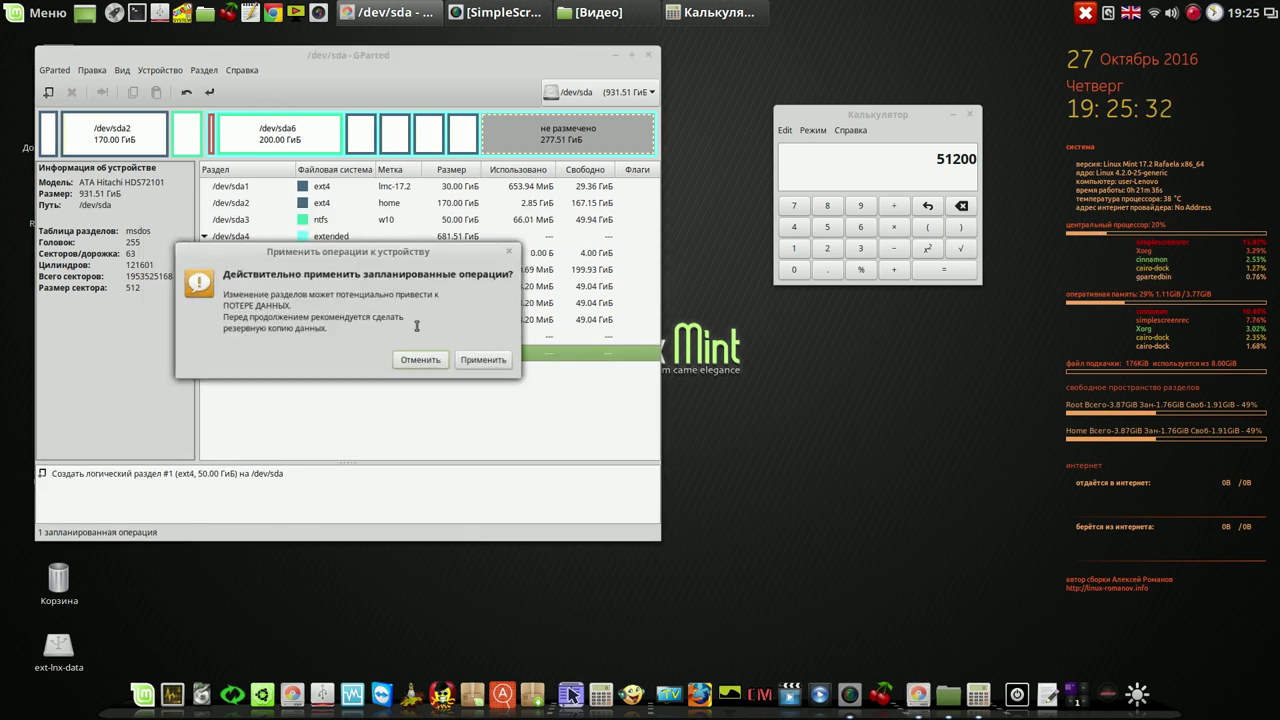
click(484, 361)
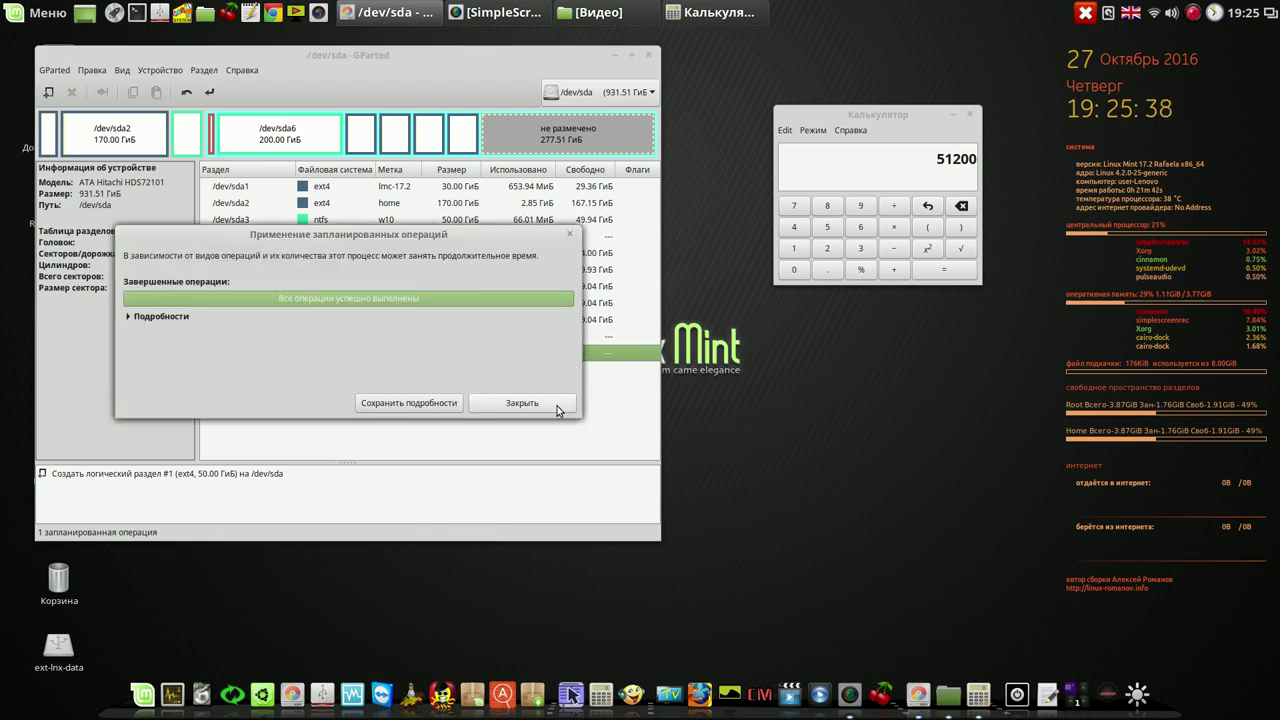
click(558, 408)
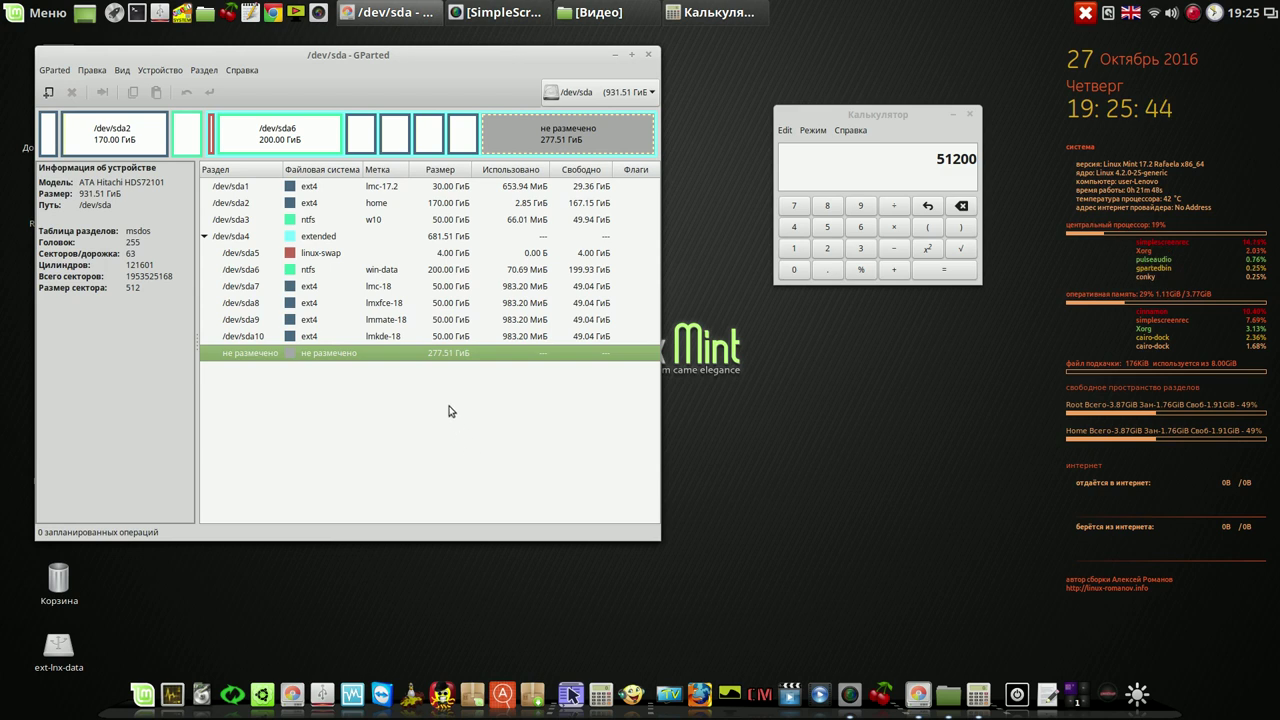
- Add a 51200 MiB logical ext4 partition labelled wrk in the unallocated space after lmkde-18
right_click(383, 357)
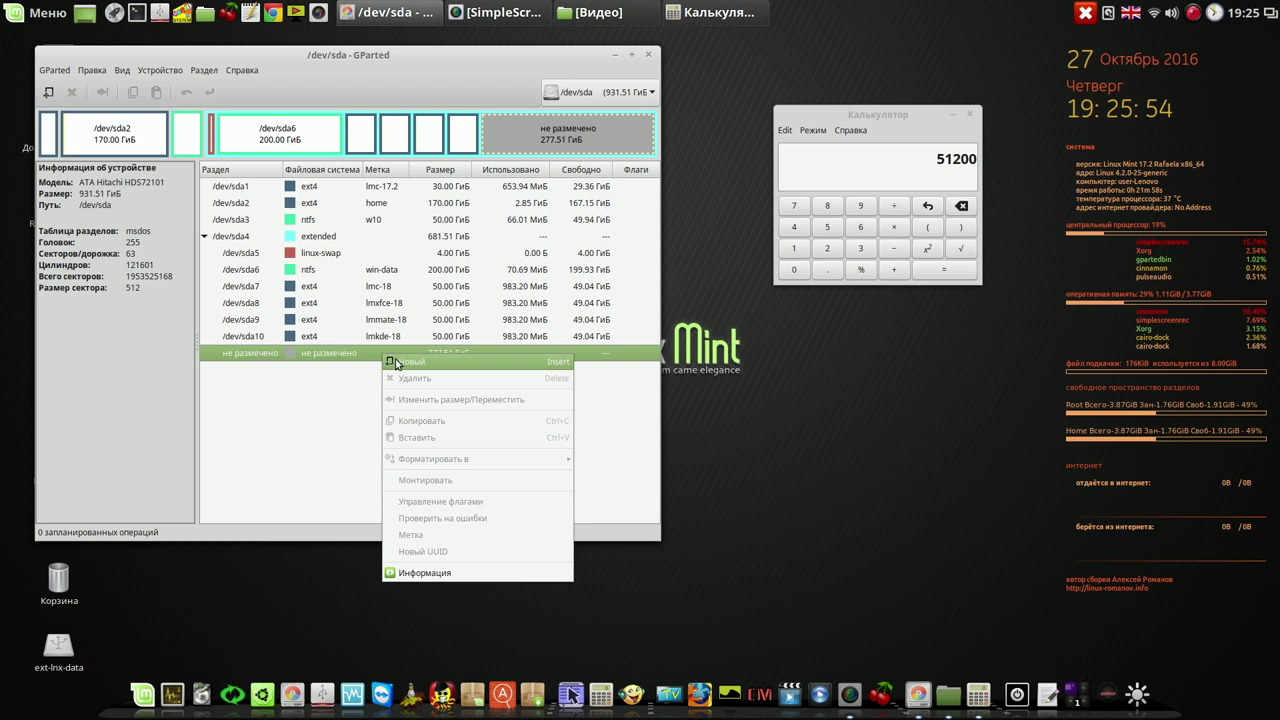
click(394, 364)
drag(315, 319, 278, 320)
right_click(290, 319)
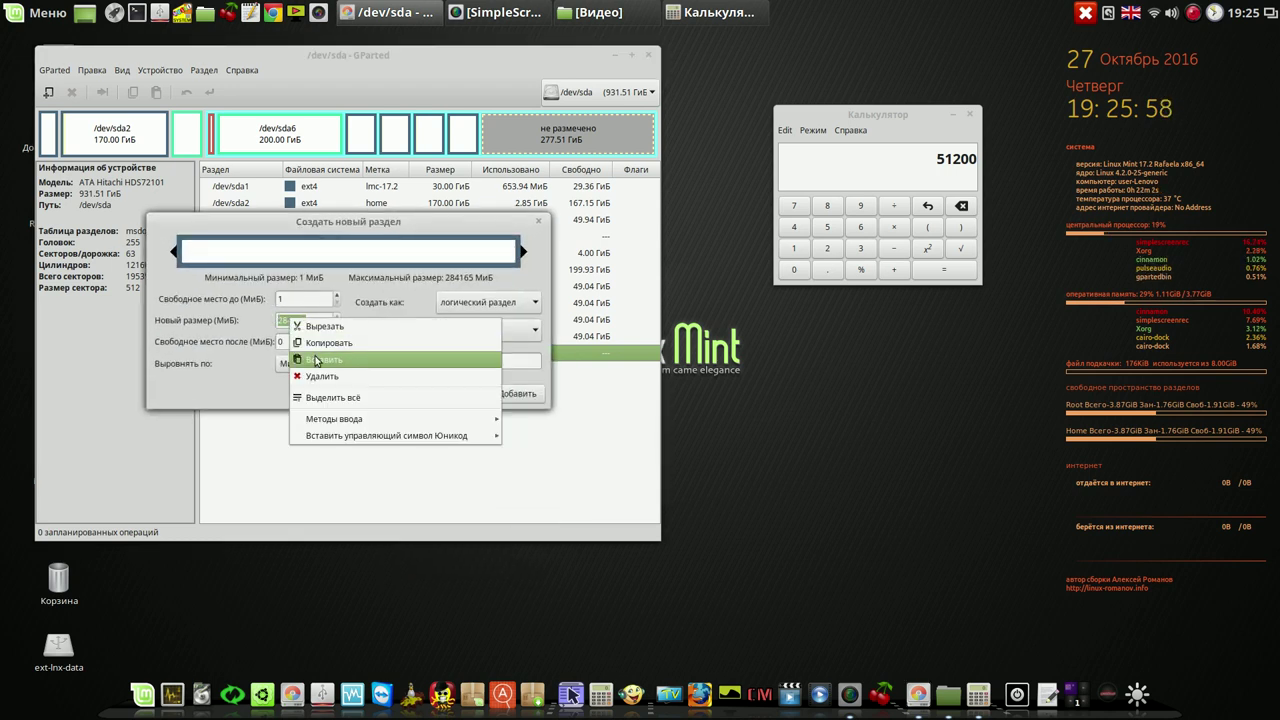
click(322, 359)
click(306, 342)
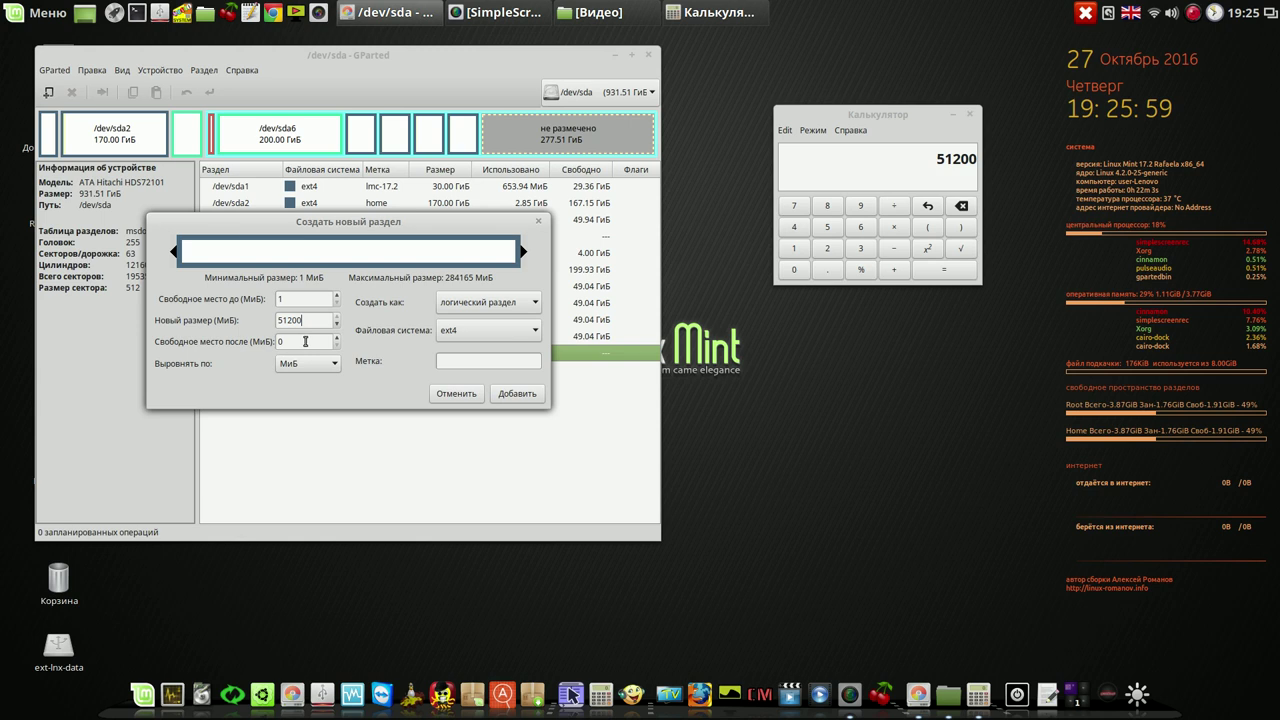
click(483, 358)
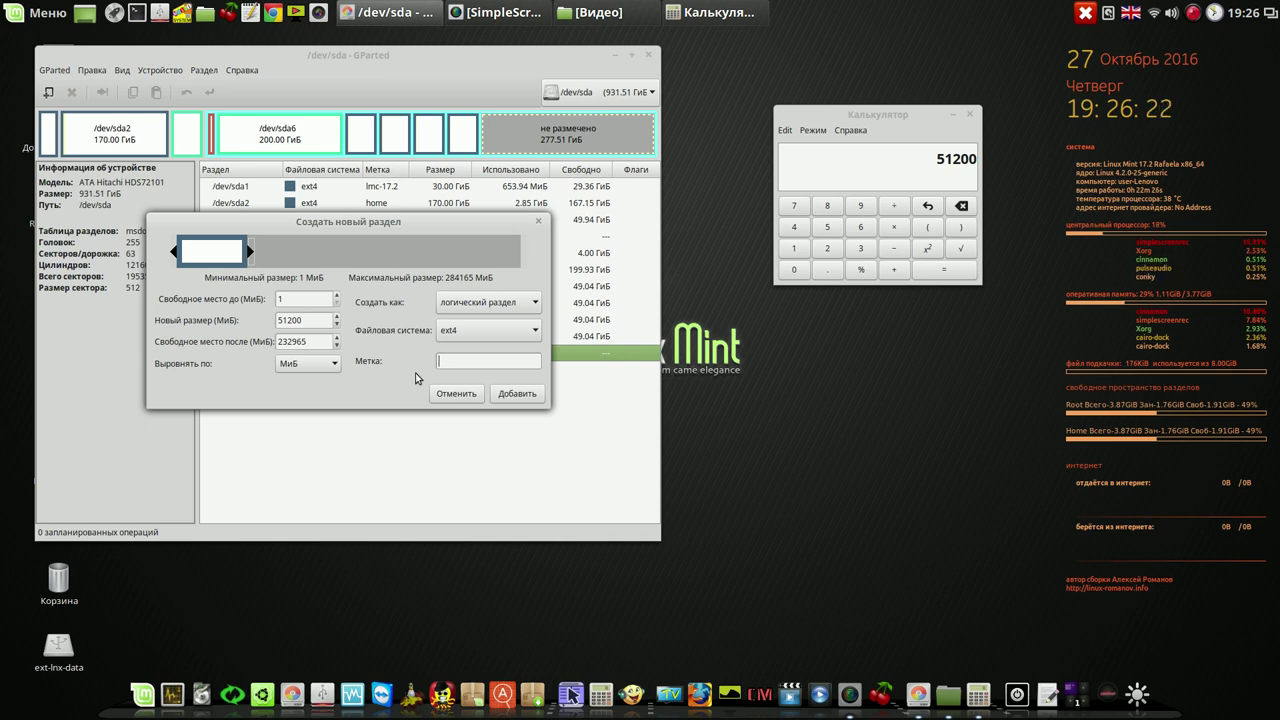
text(rk)
click(517, 395)
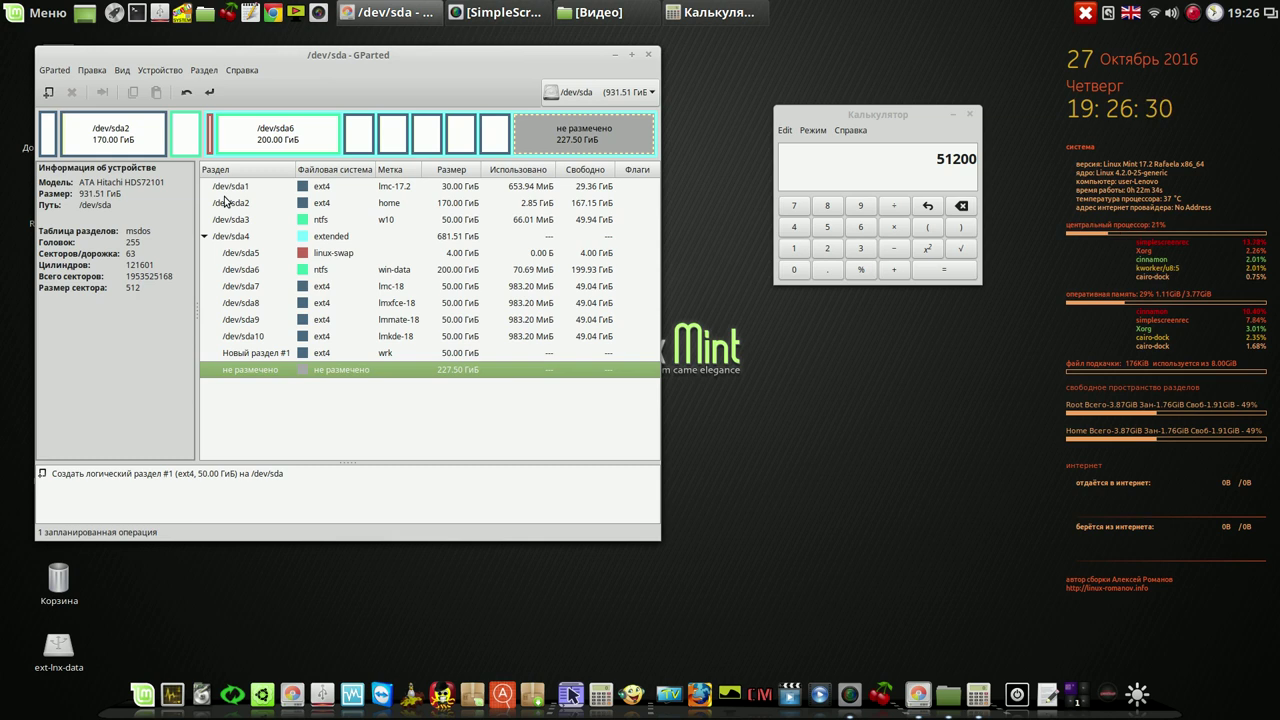
- Apply the pending creation of the wrk partition to /dev/sda and close the completion report
click(209, 92)
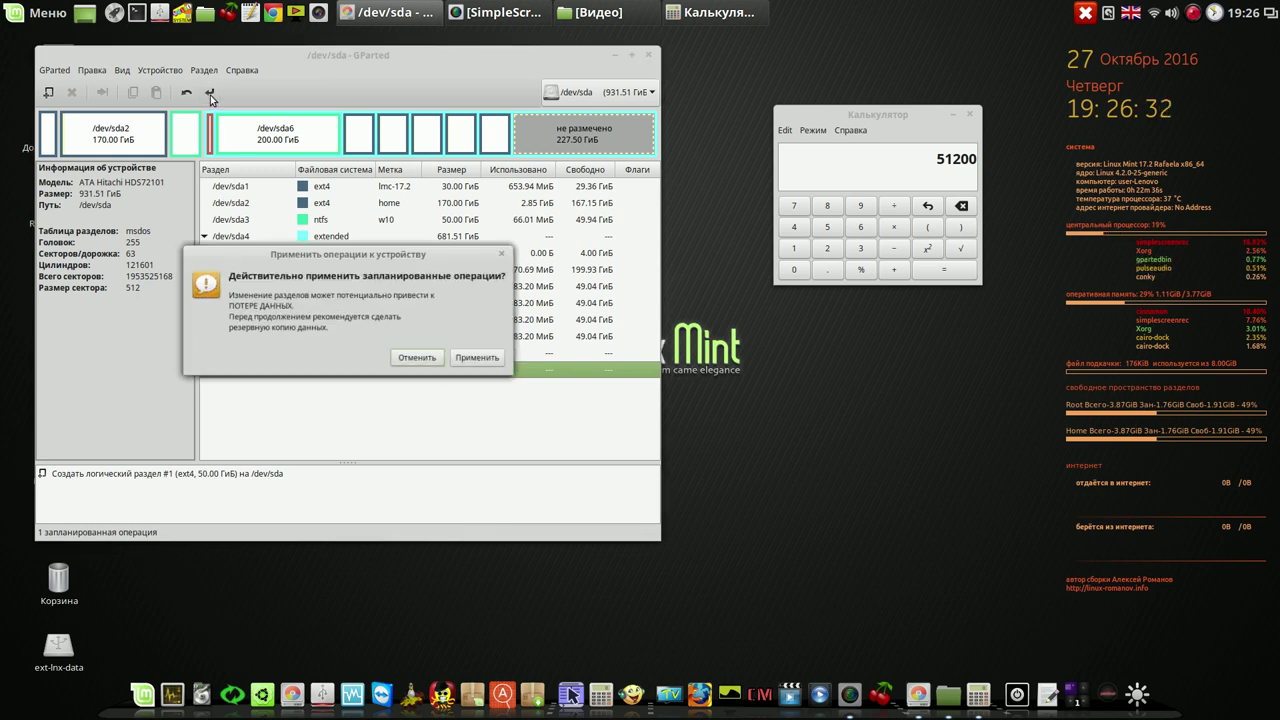
click(489, 360)
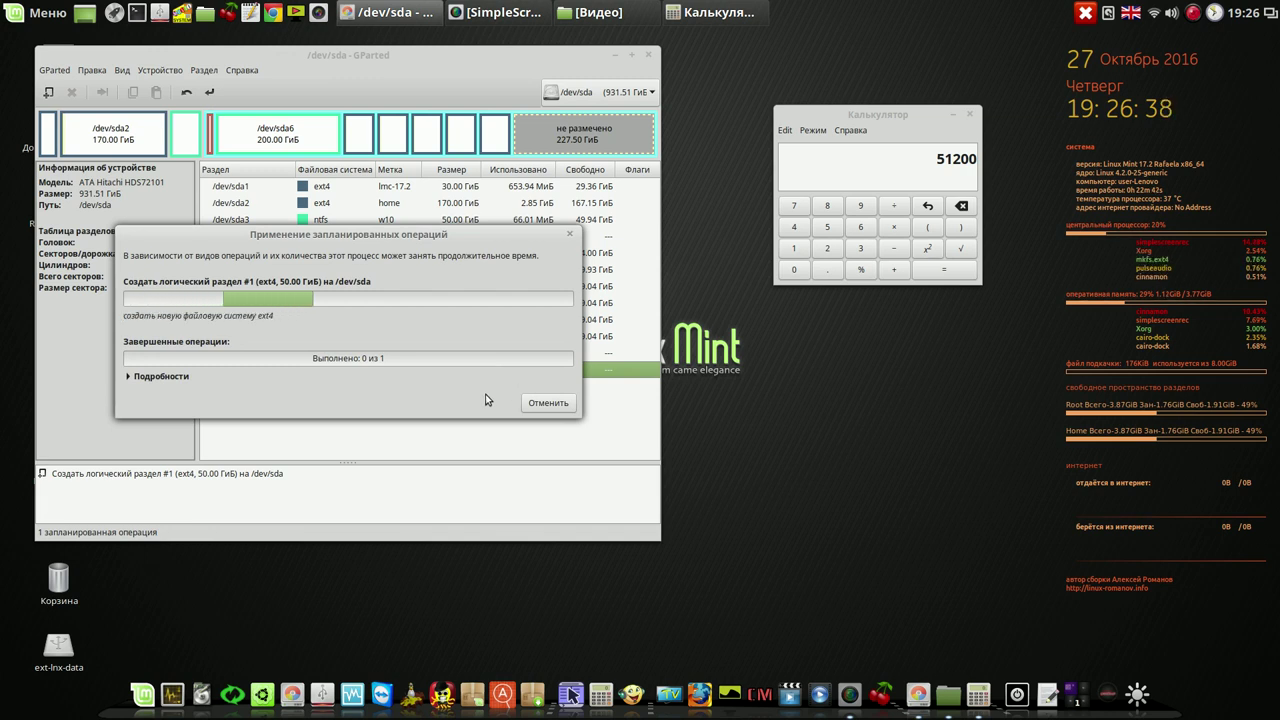
click(505, 400)
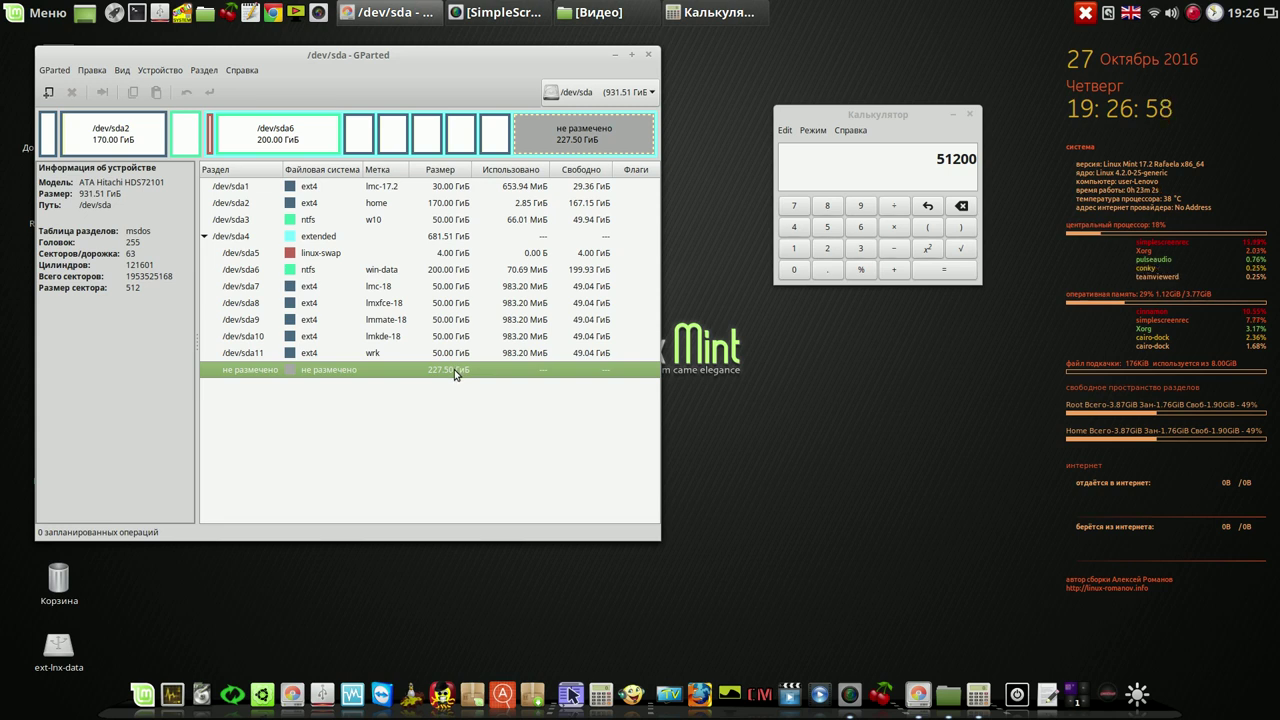
- Add a logical ext4 partition labelled lnx-data that fills all the remaining unallocated space after wrk
right_click(456, 372)
click(476, 381)
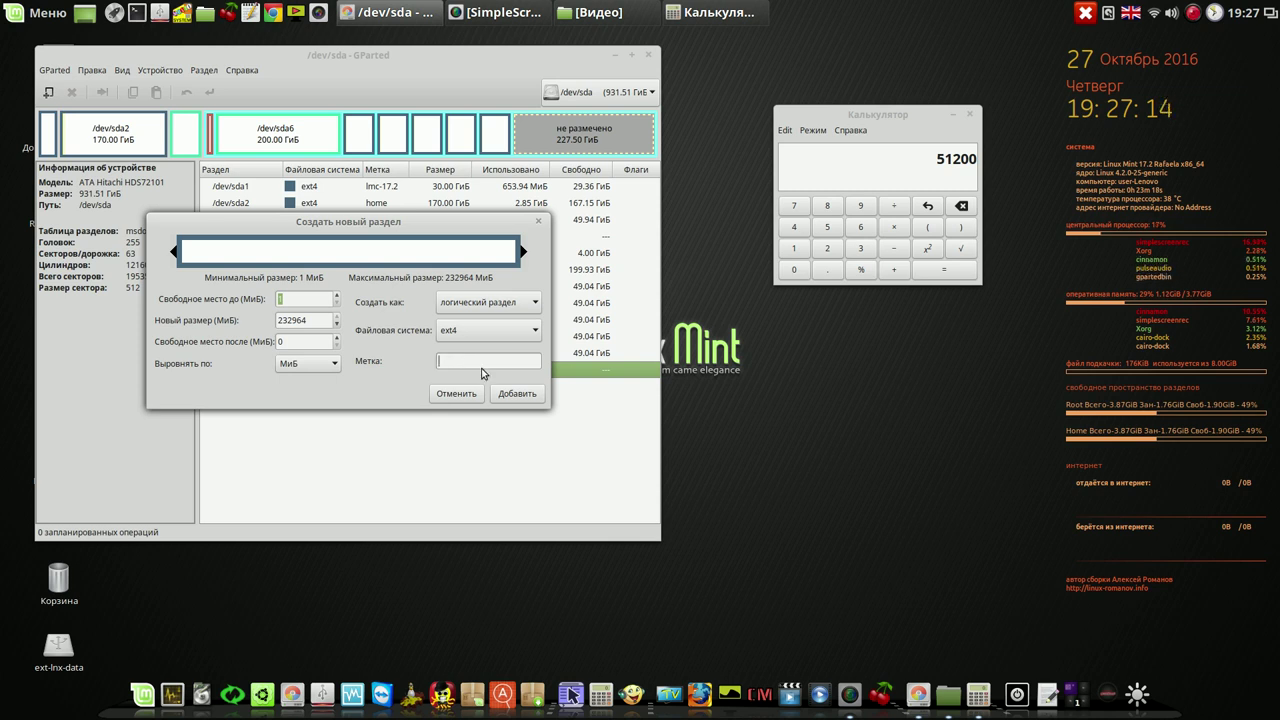
text(lnx-data)
click(509, 396)
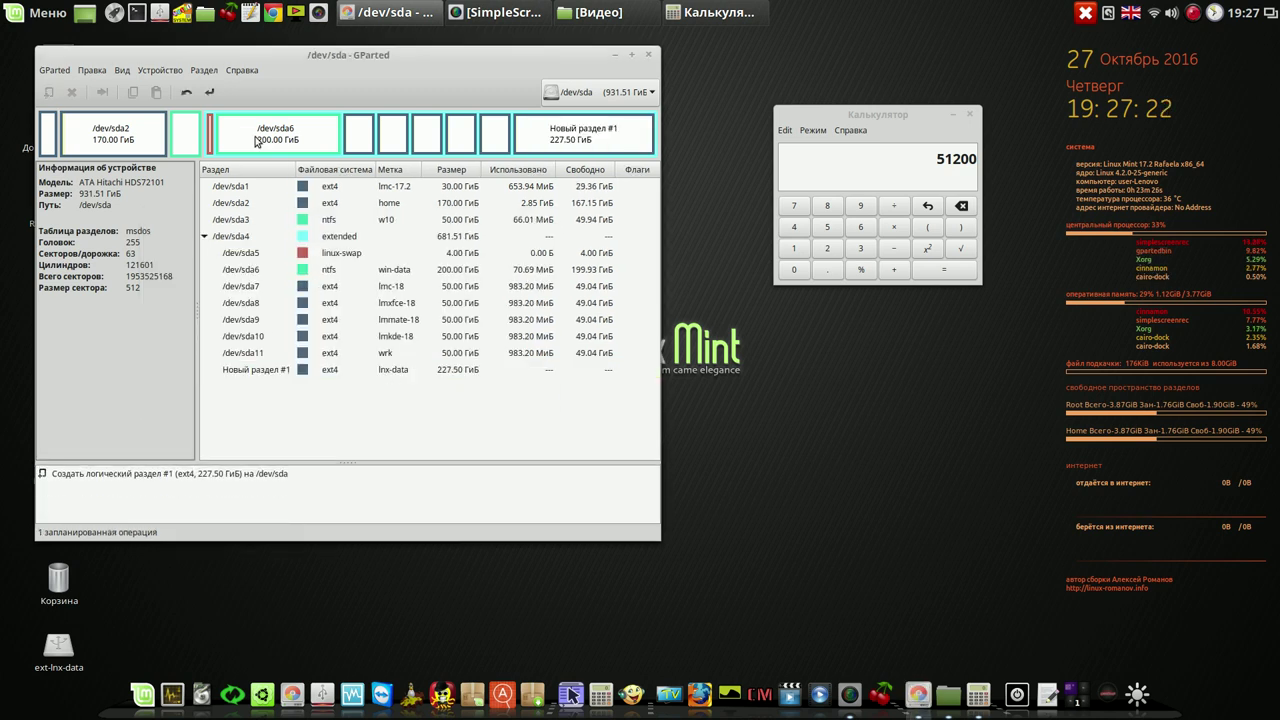
- Apply the pending creation of the lnx-data partition to /dev/sda and close the completion report
click(210, 91)
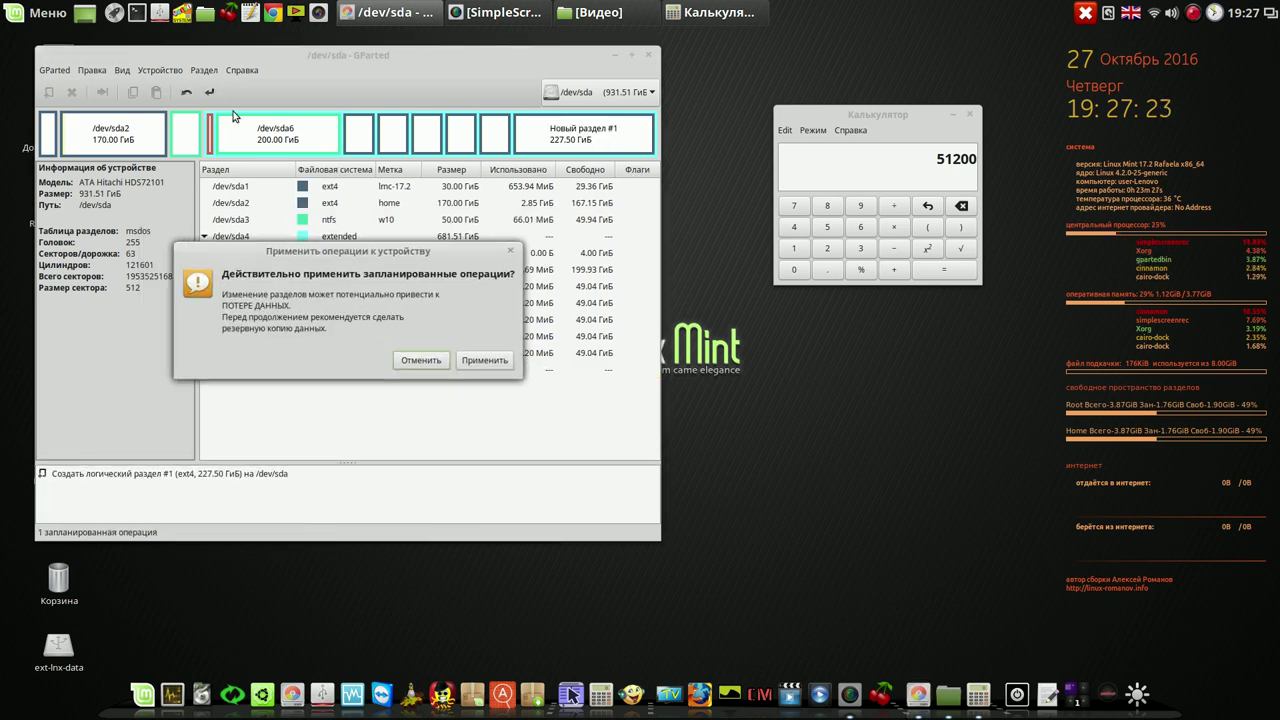
click(482, 362)
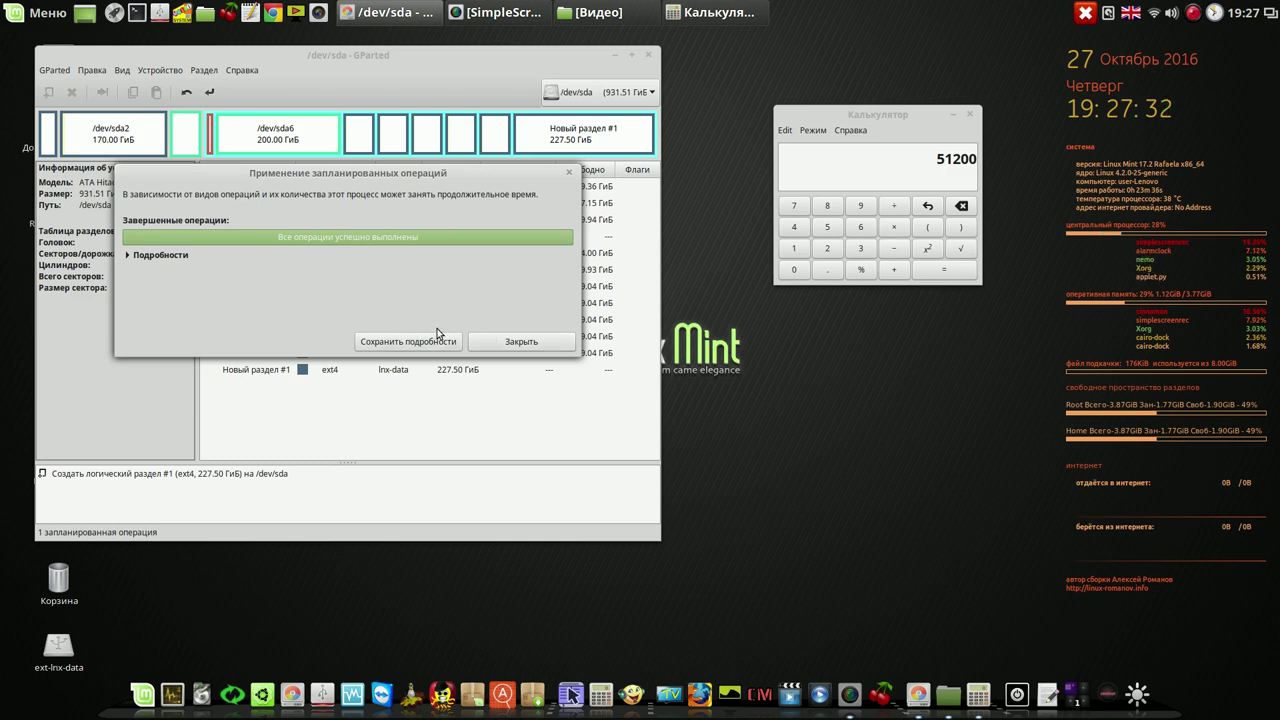
click(519, 342)
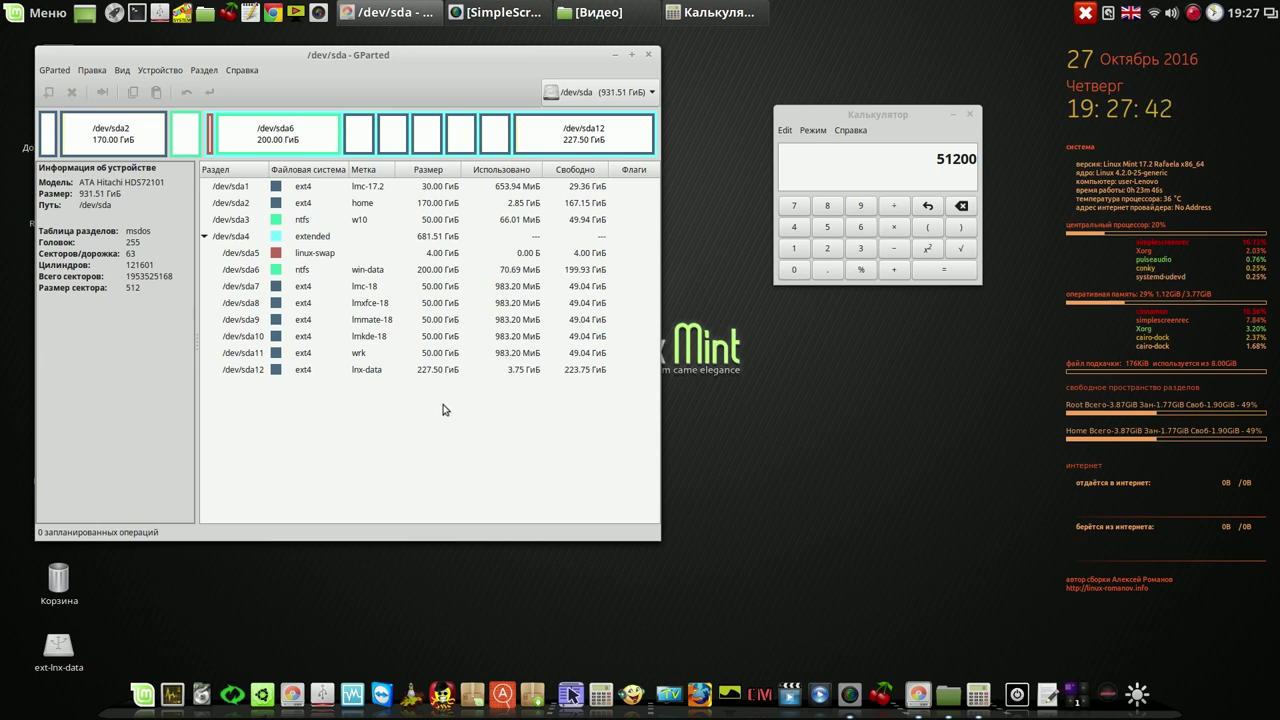
- Review the finished /dev/sda layout from lmc-17.2 and home through the Mint 18 partitions and wrk, then compare win-data with lnx-data
click(405, 190)
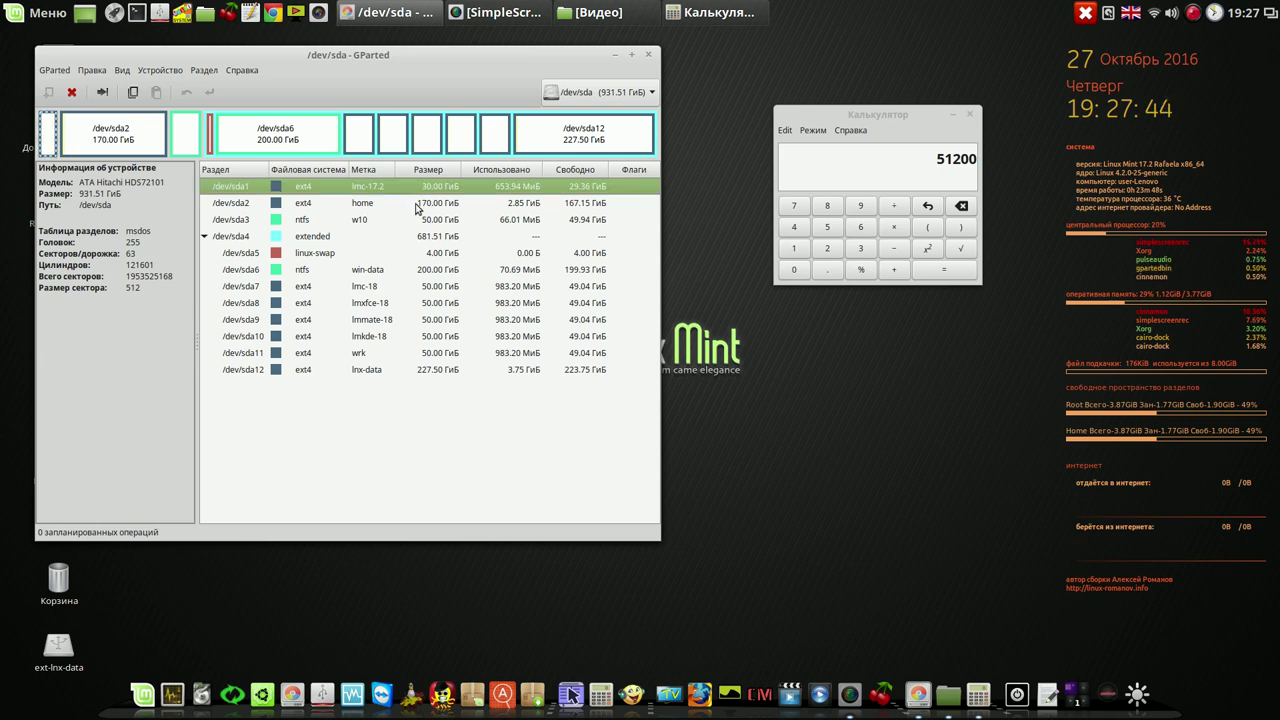
click(418, 205)
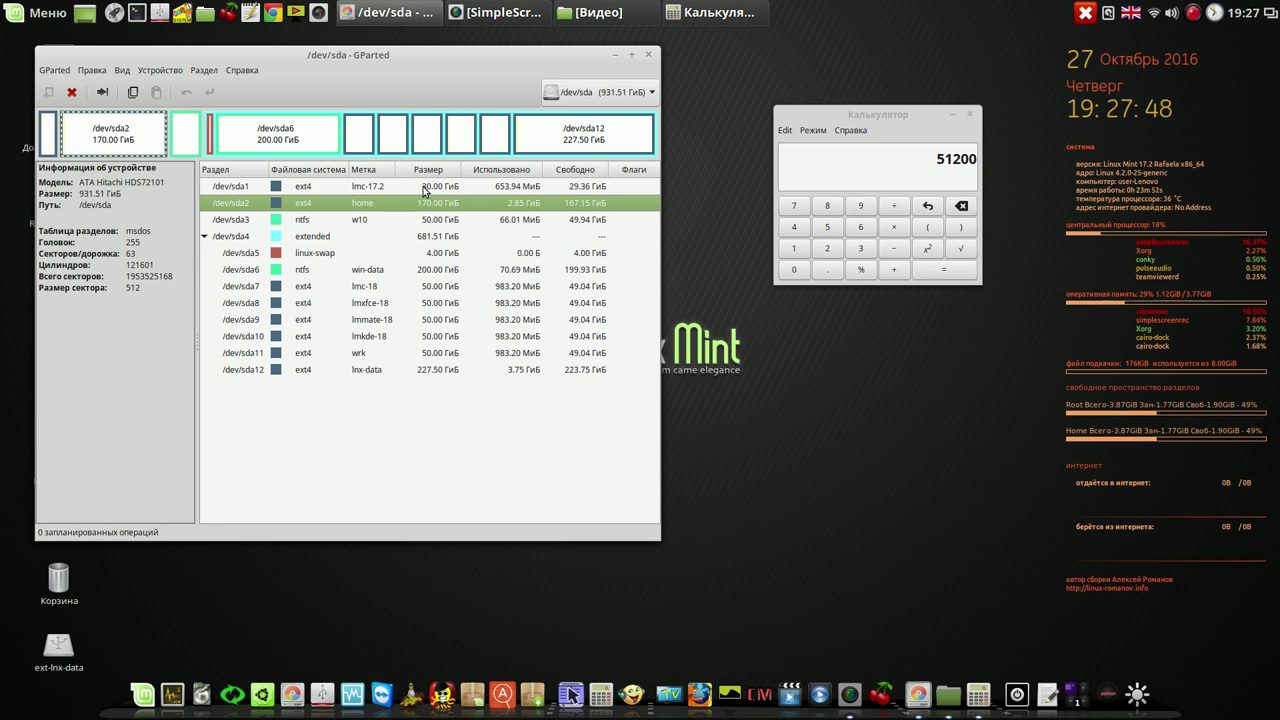
click(423, 187)
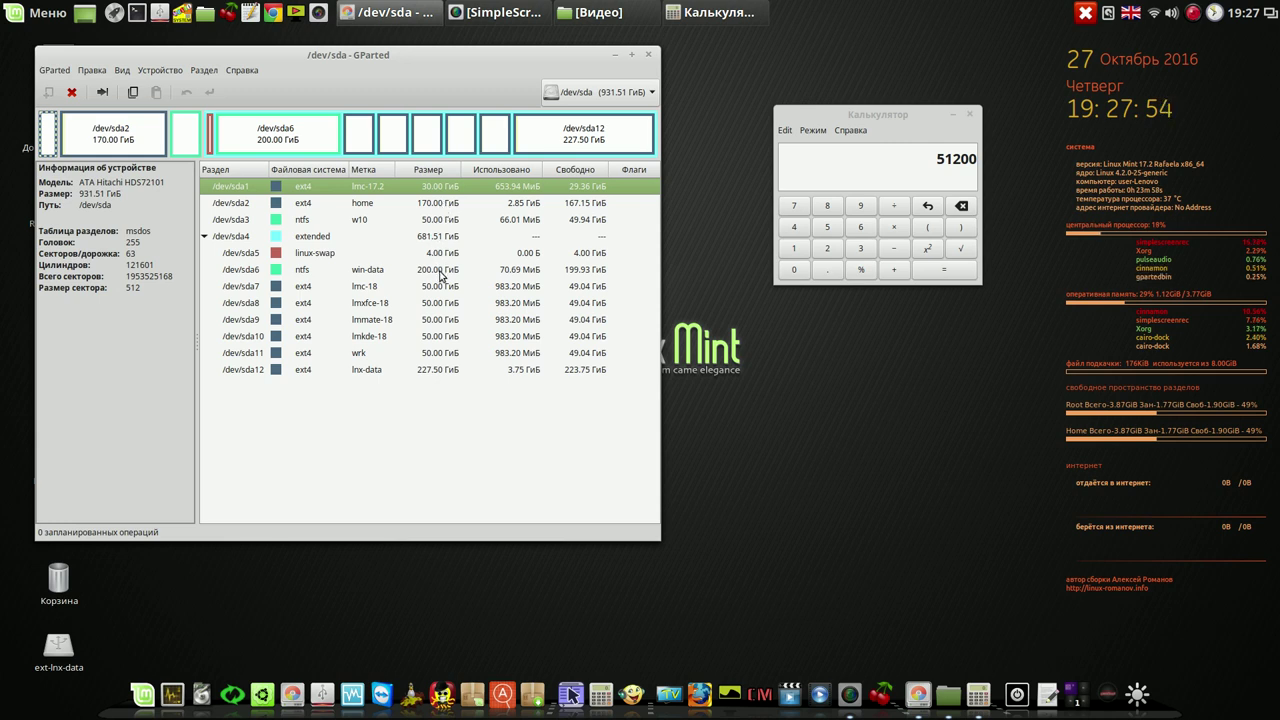
click(441, 287)
click(447, 304)
click(444, 322)
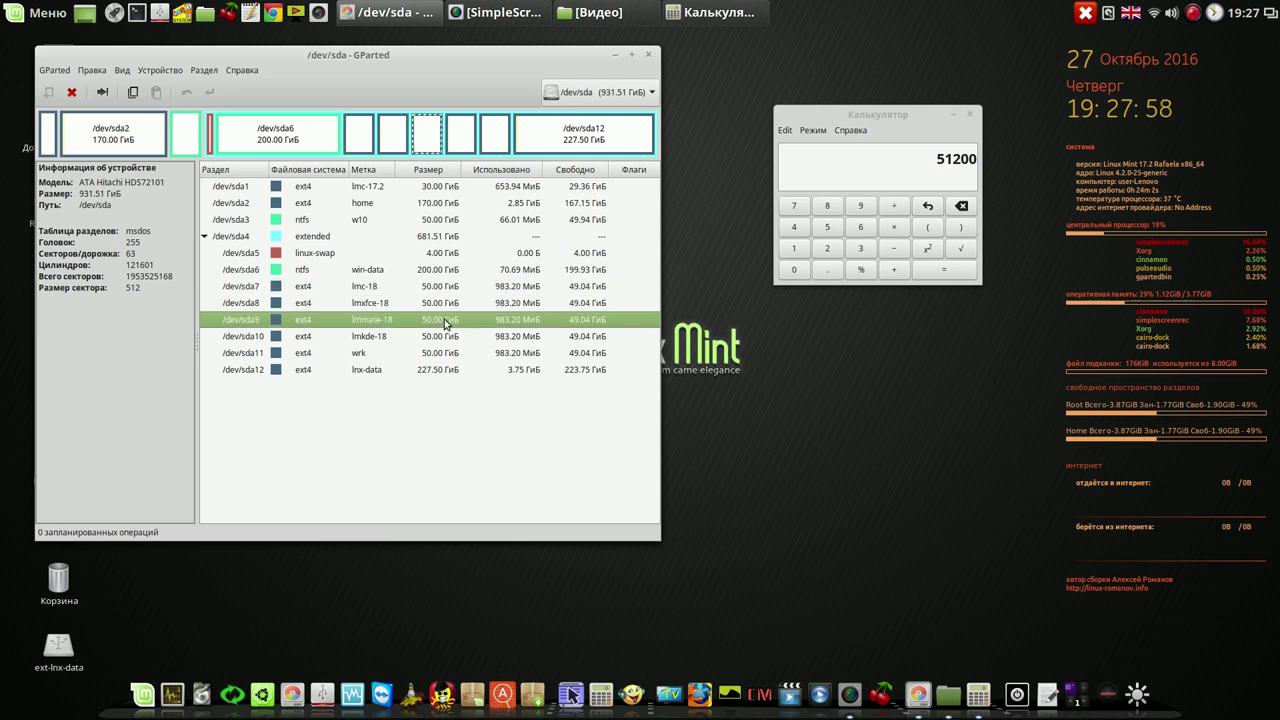
click(446, 339)
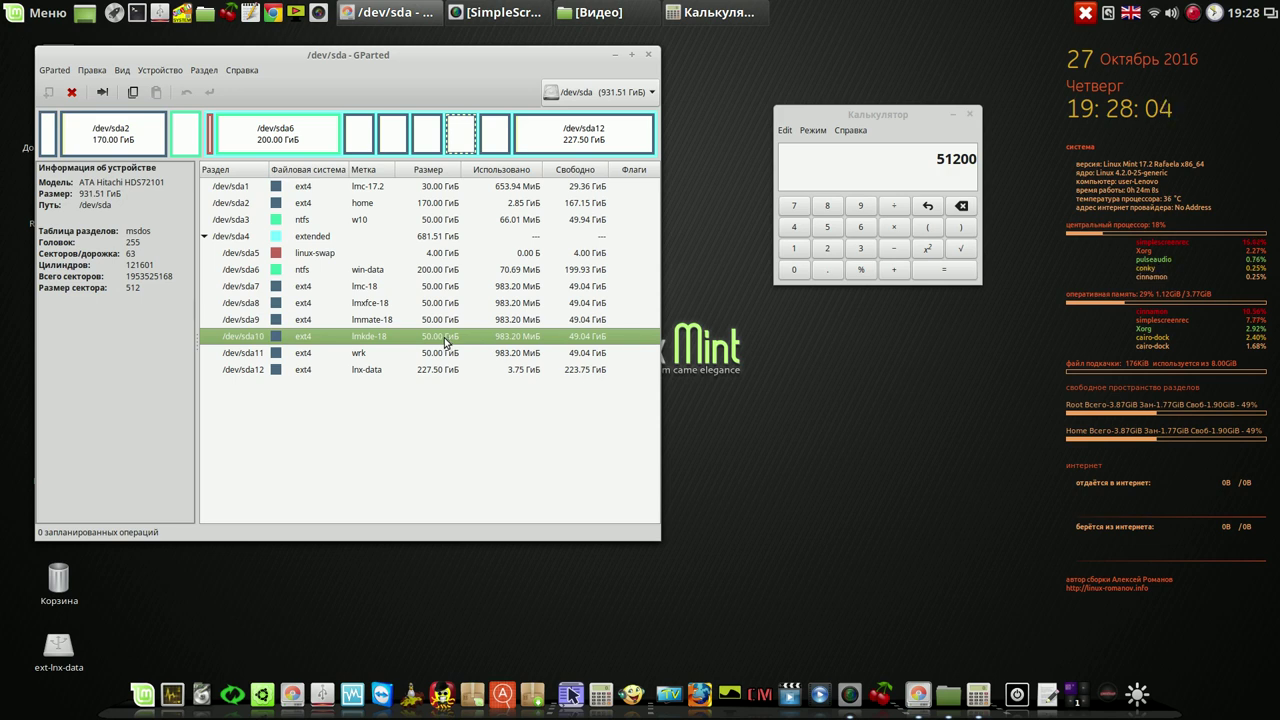
click(440, 353)
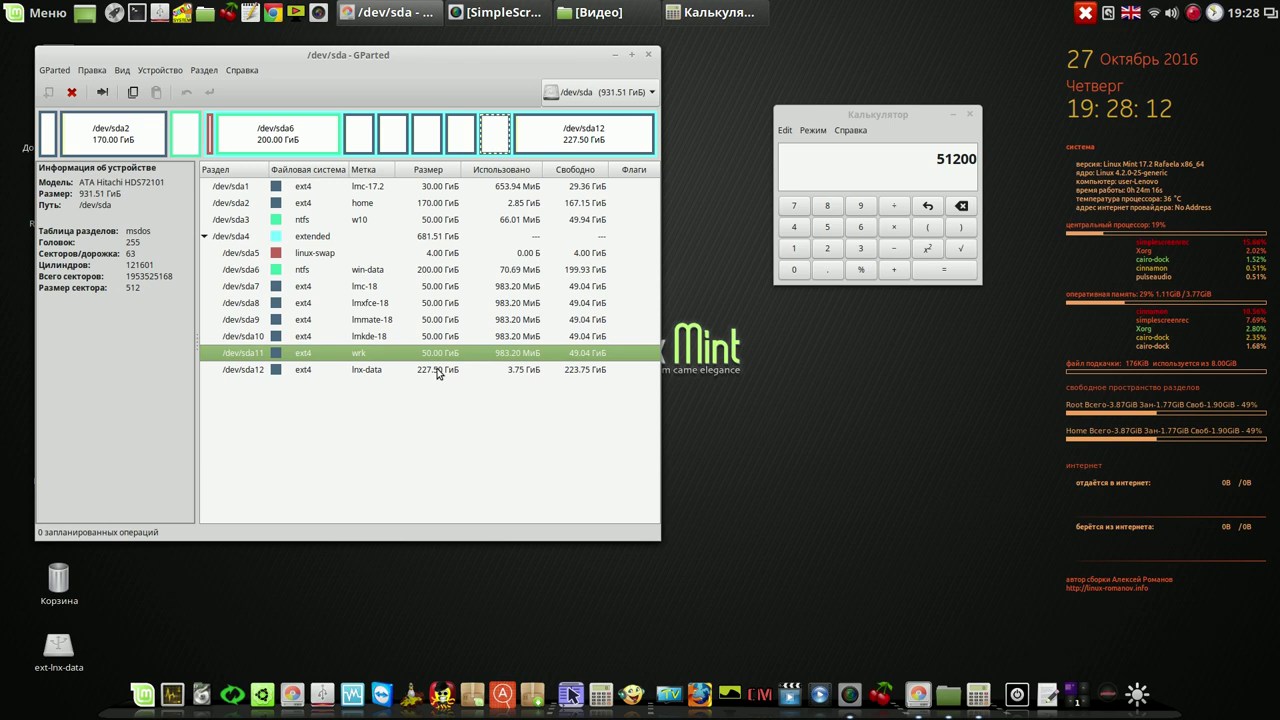
click(437, 375)
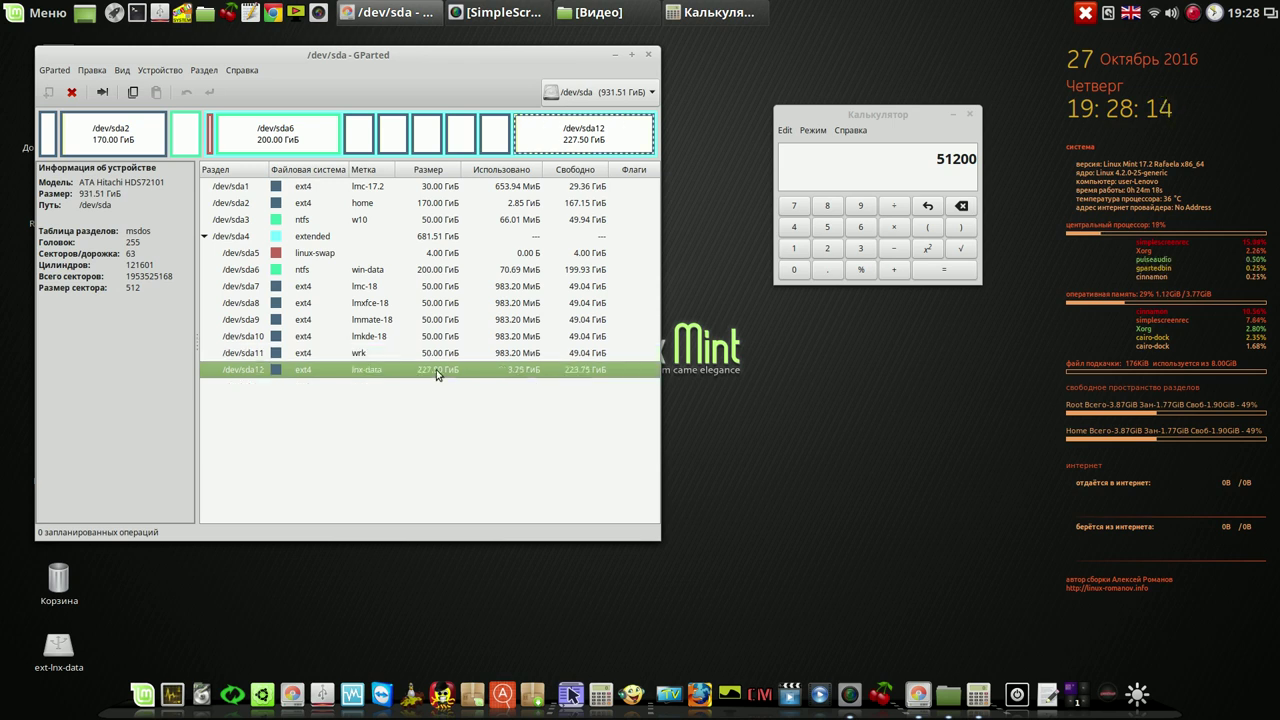
click(443, 272)
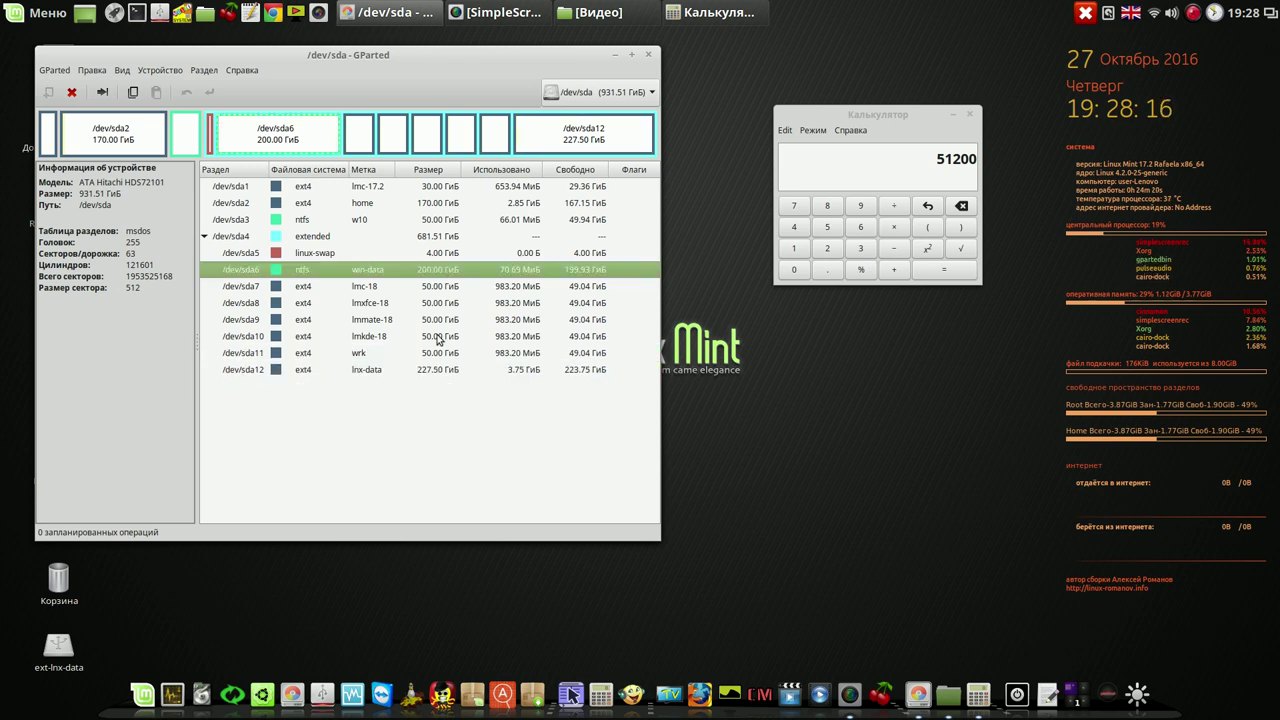
click(439, 373)
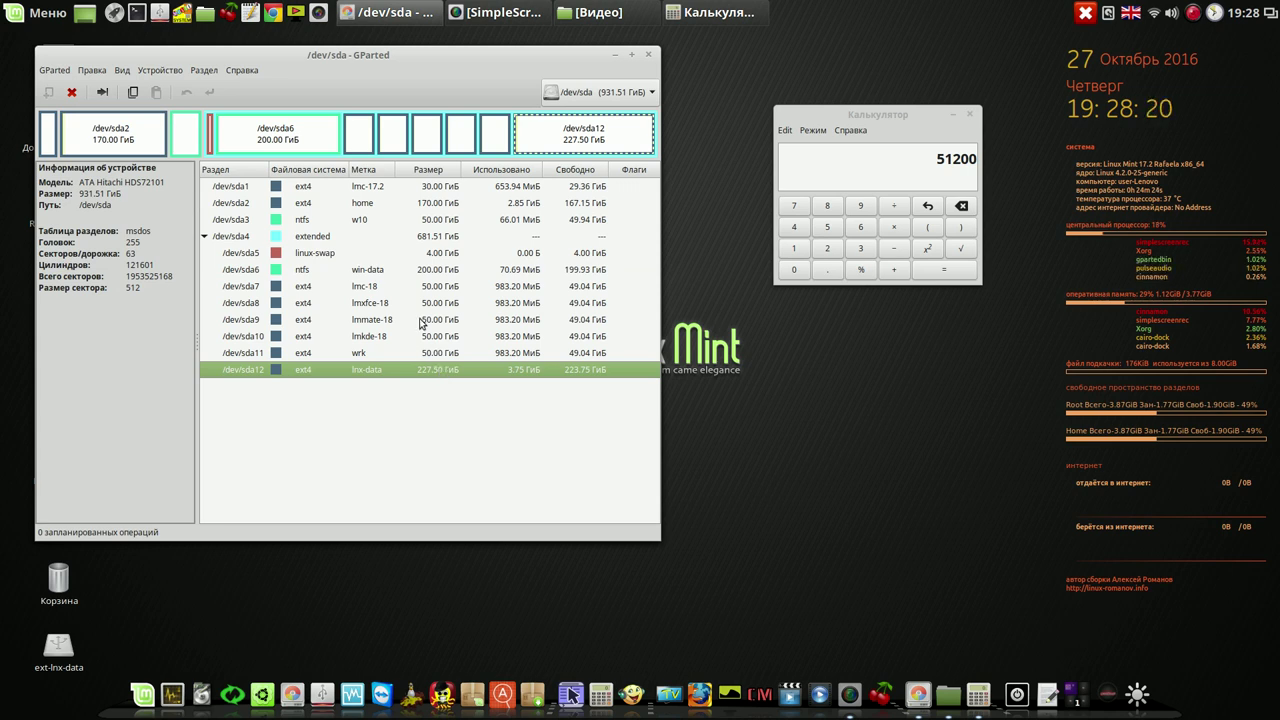
- Examine the w10, lmc-17.2, lnx-data and home entries, followed by each Mint 18 edition partition down to wrk
click(440, 223)
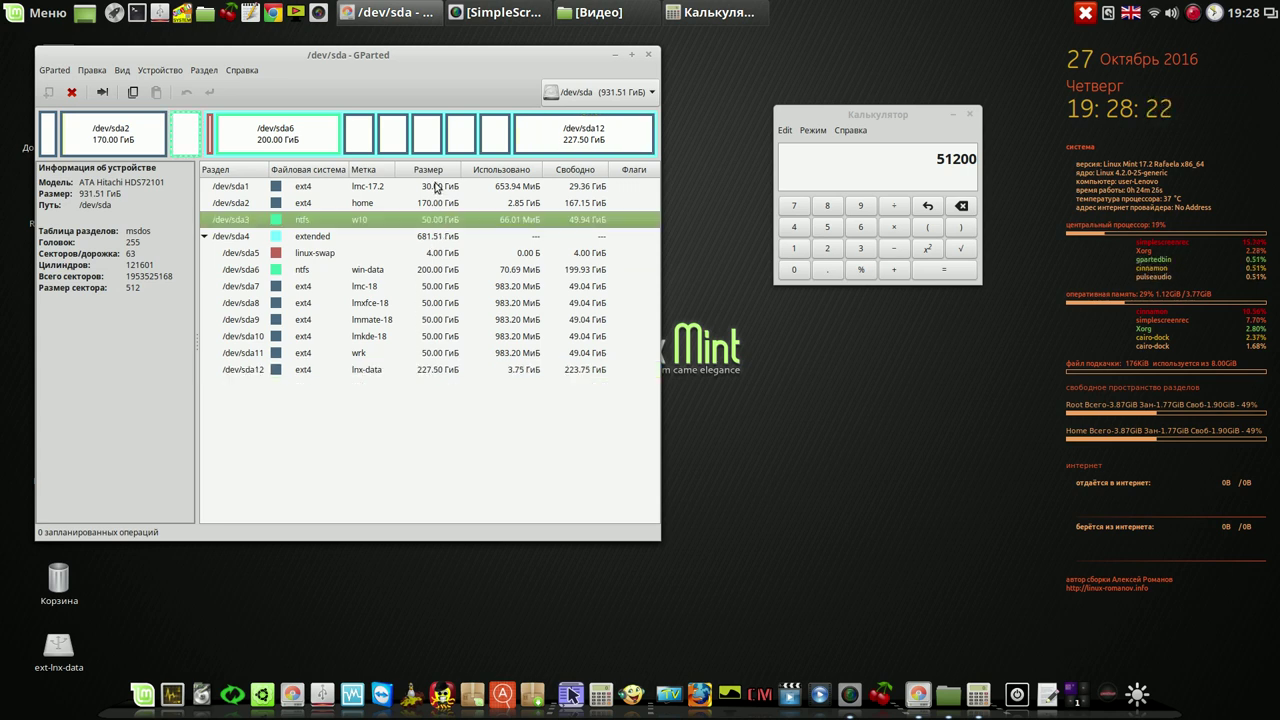
click(436, 187)
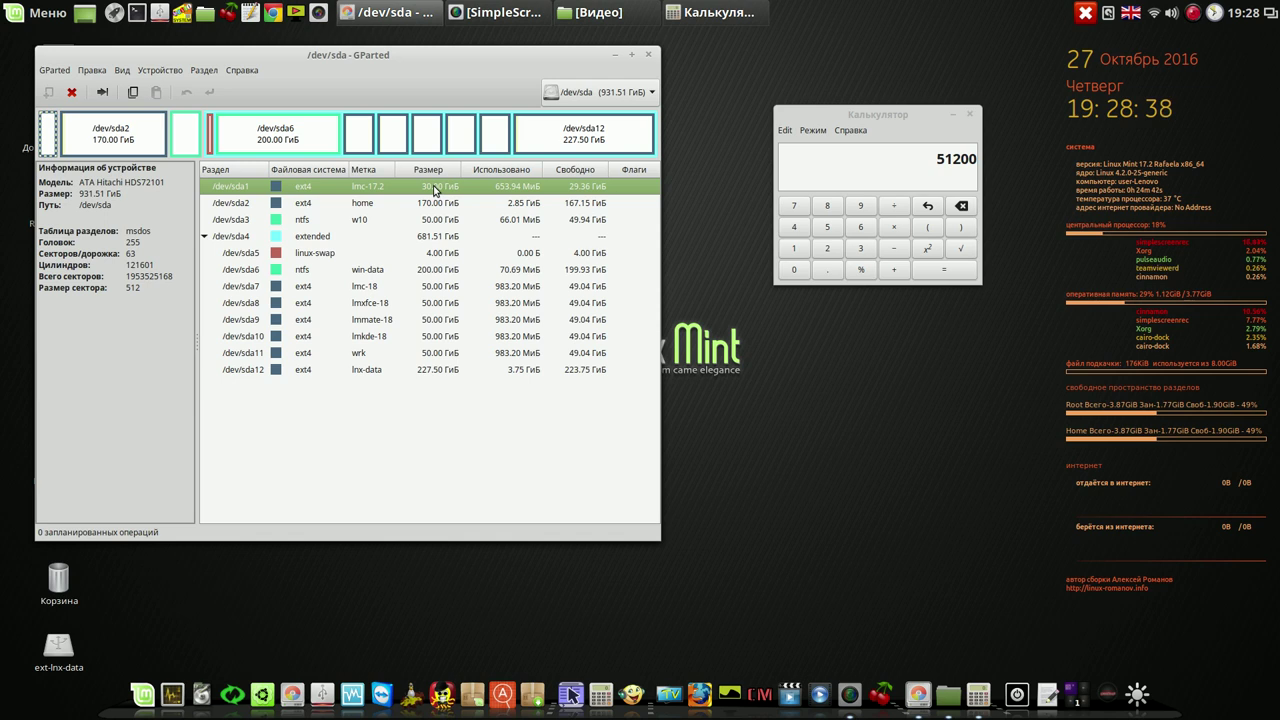
click(446, 371)
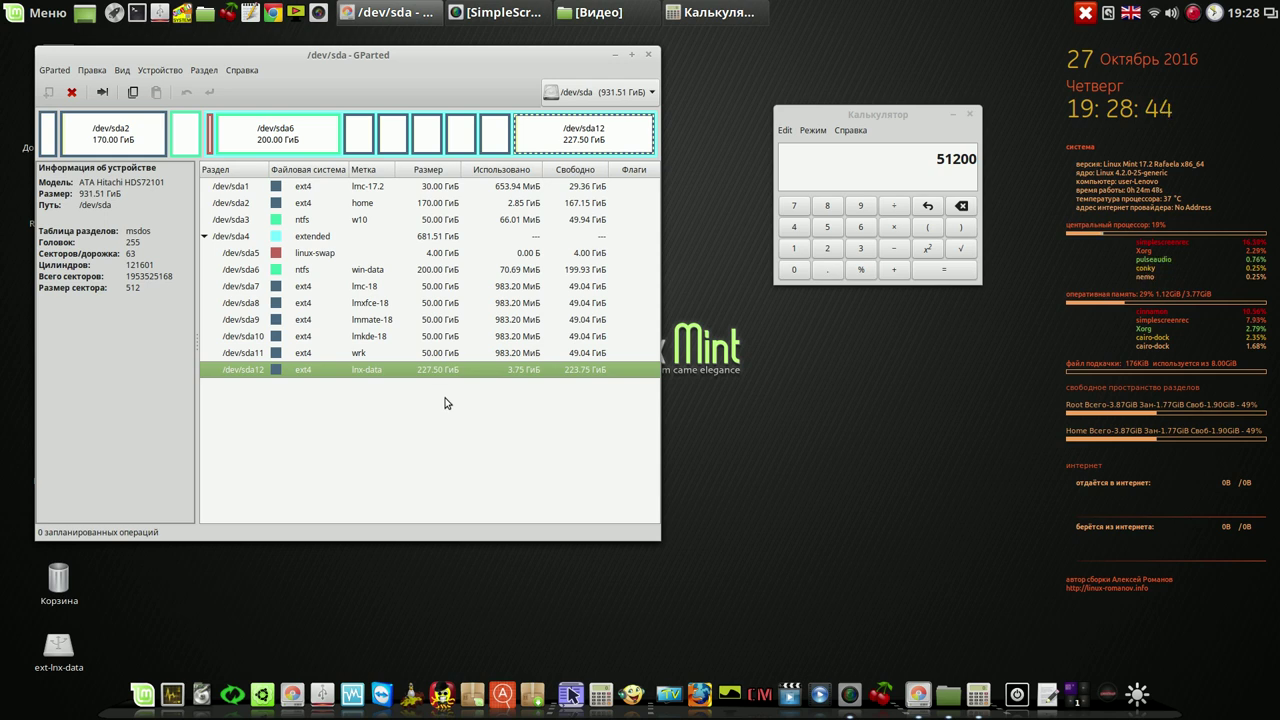
click(440, 189)
click(437, 203)
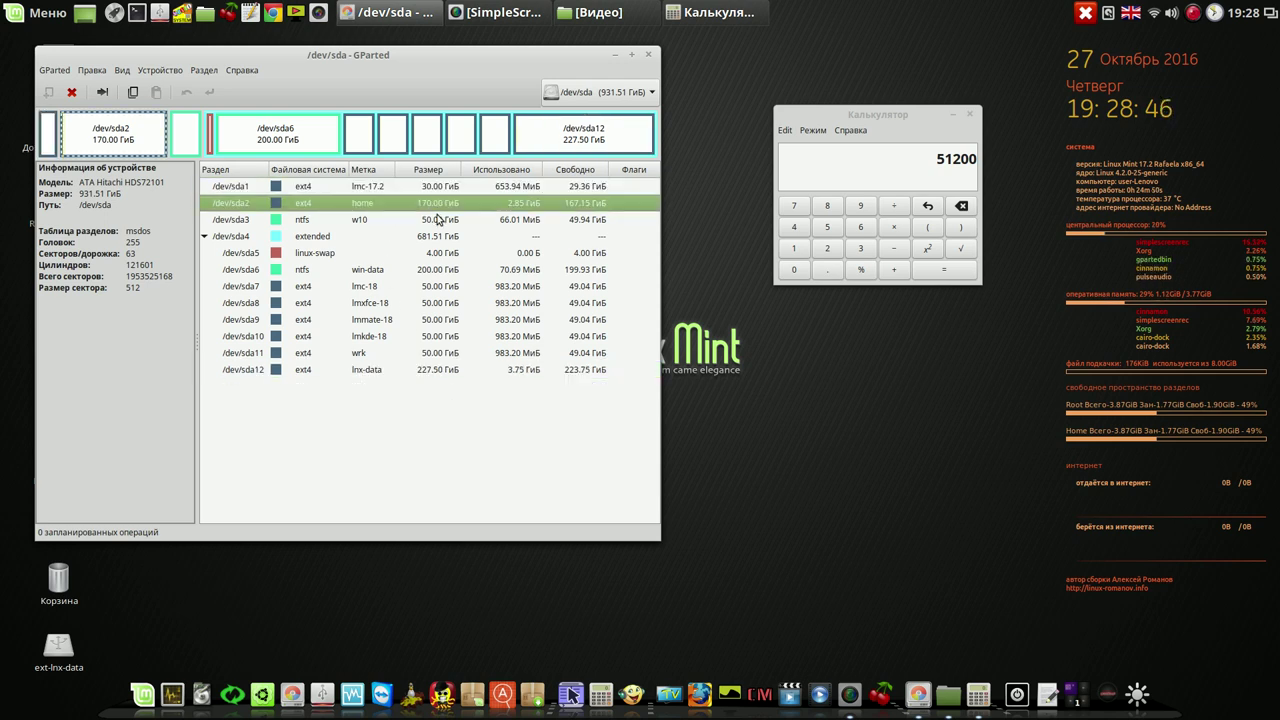
click(440, 219)
click(446, 290)
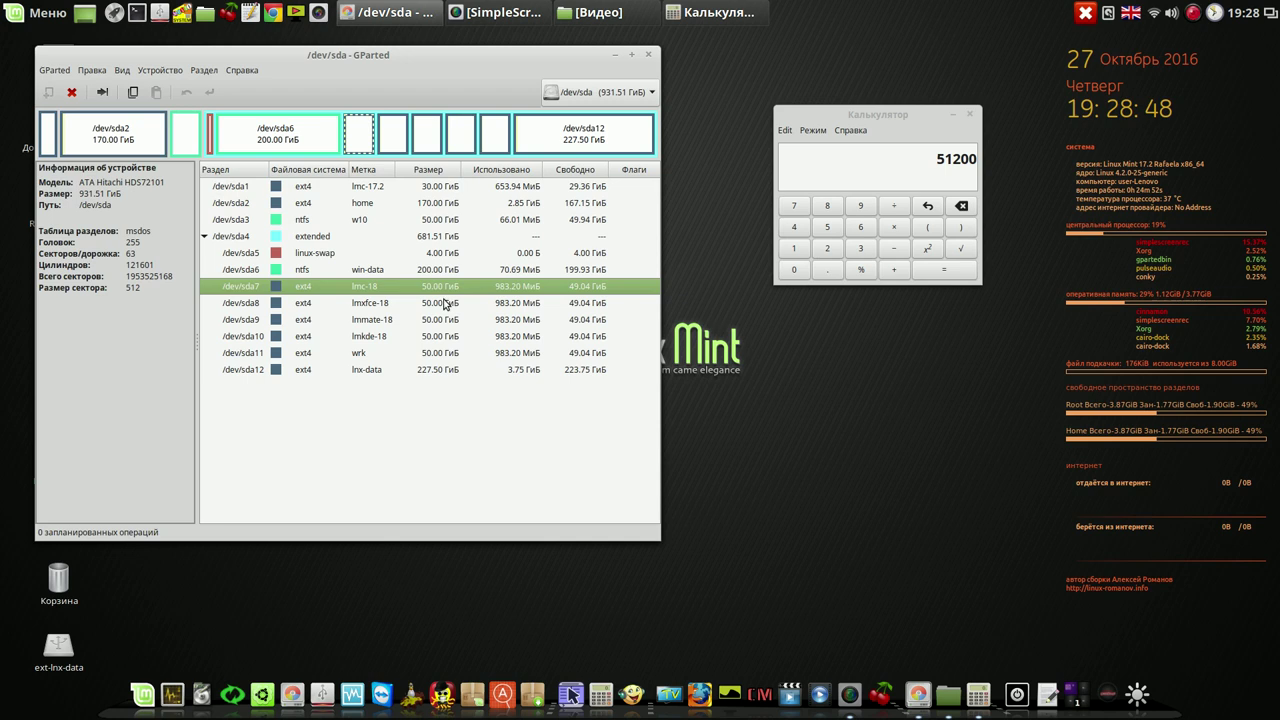
click(444, 304)
click(440, 321)
click(440, 338)
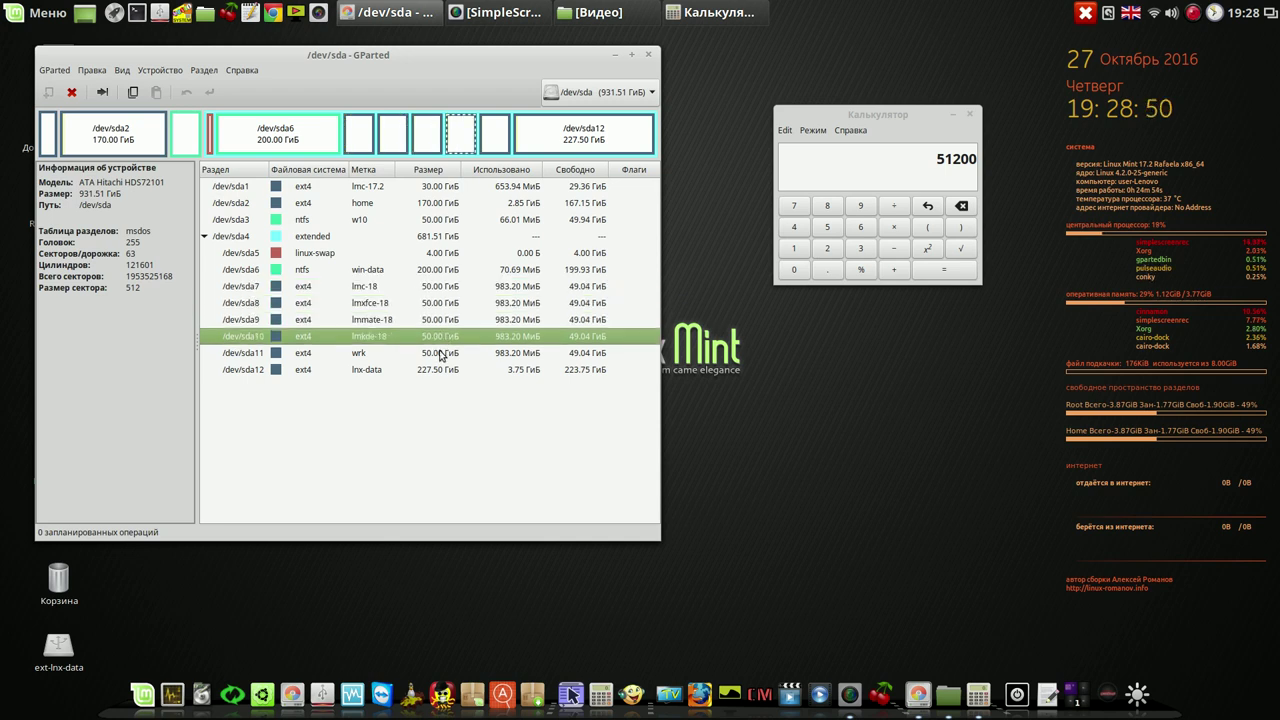
click(443, 355)
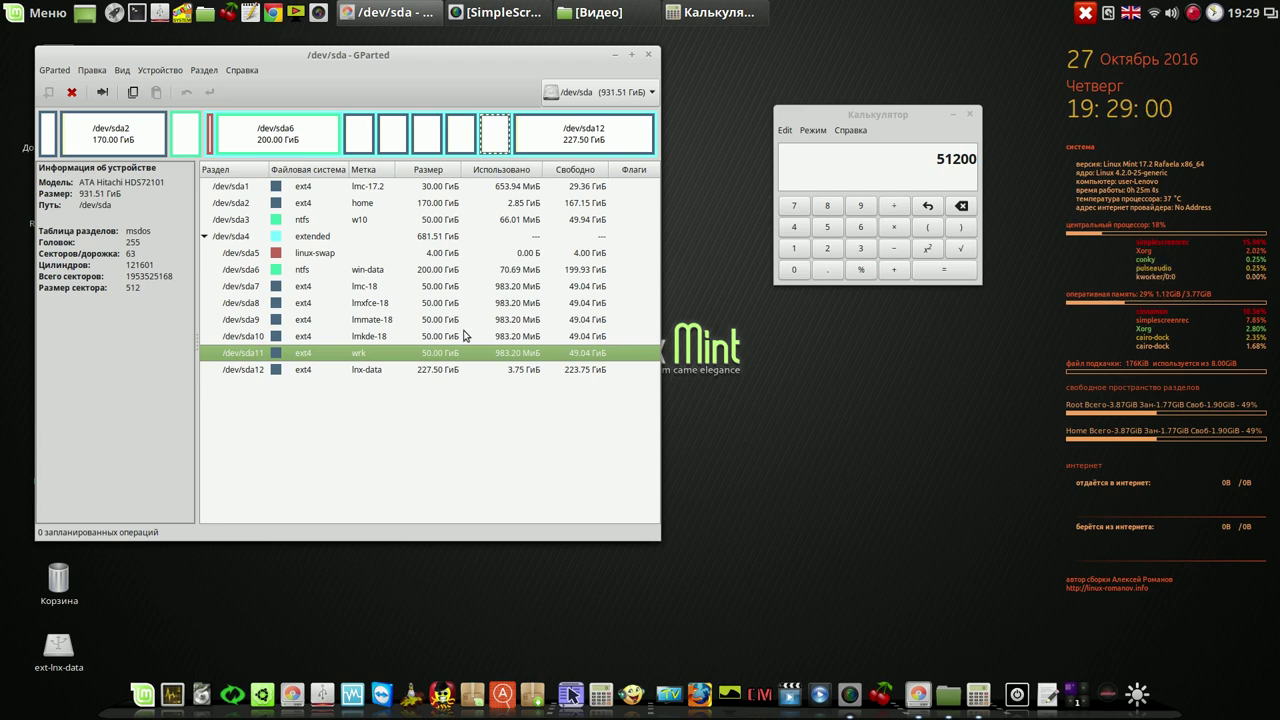
- Recheck the lmc-17.2, home, w10 and win-data partitions and the Mint 18 system partitions, finishing back at w10
click(445, 221)
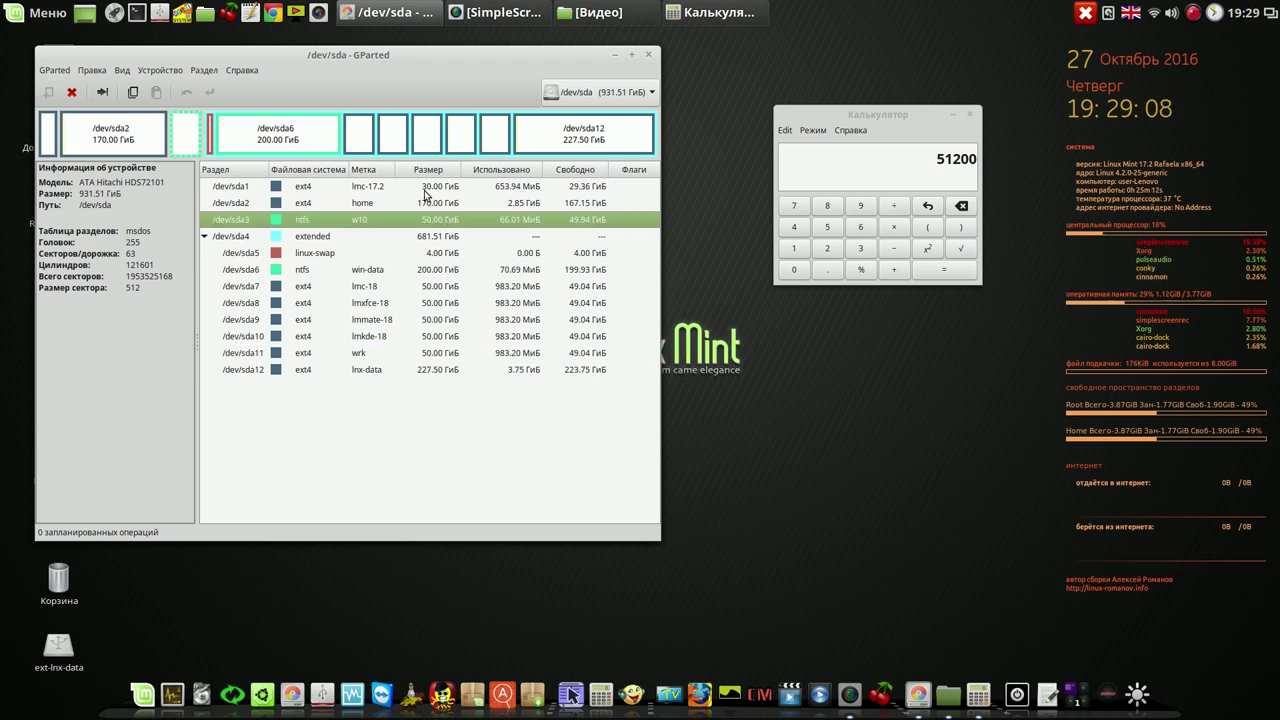
click(441, 187)
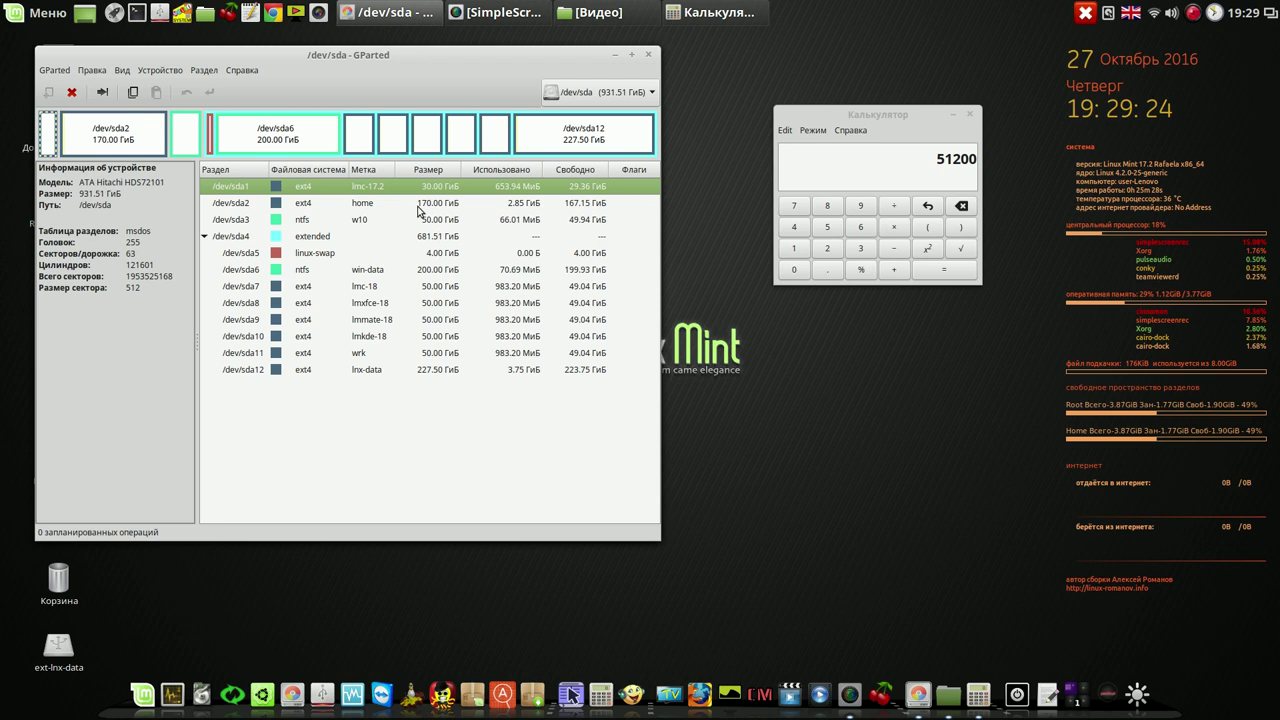
click(420, 208)
click(440, 221)
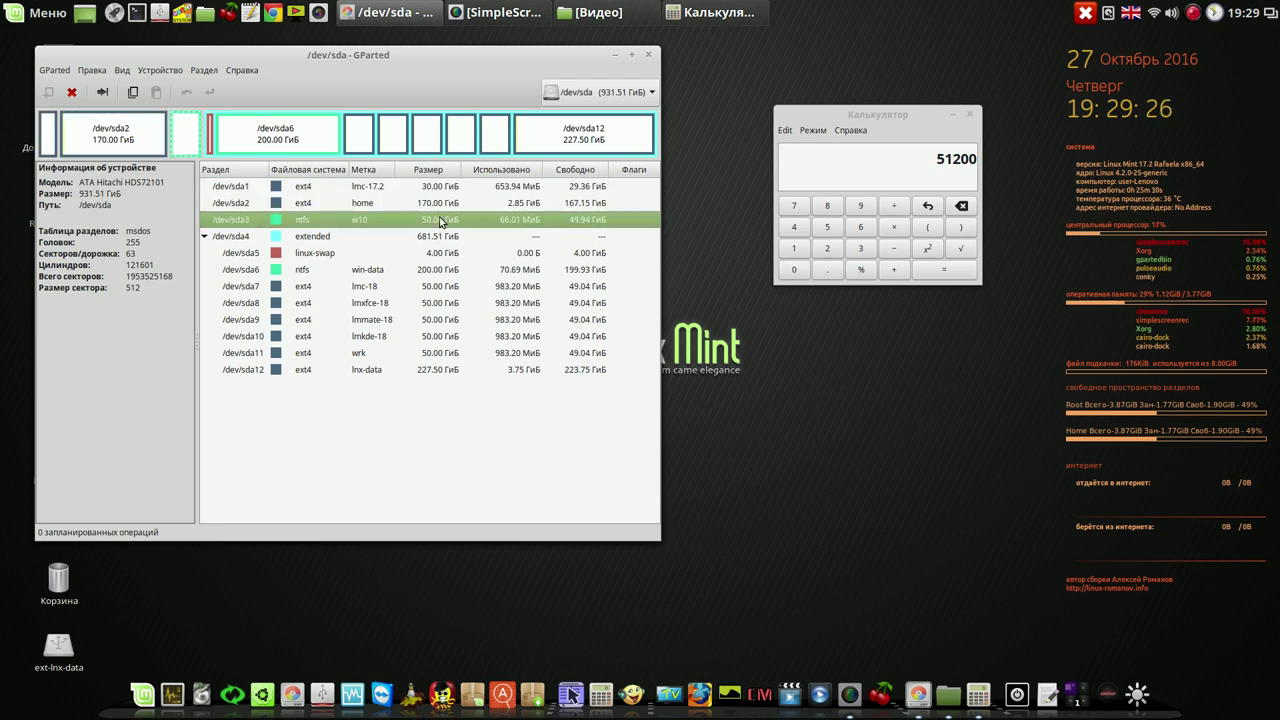
click(449, 270)
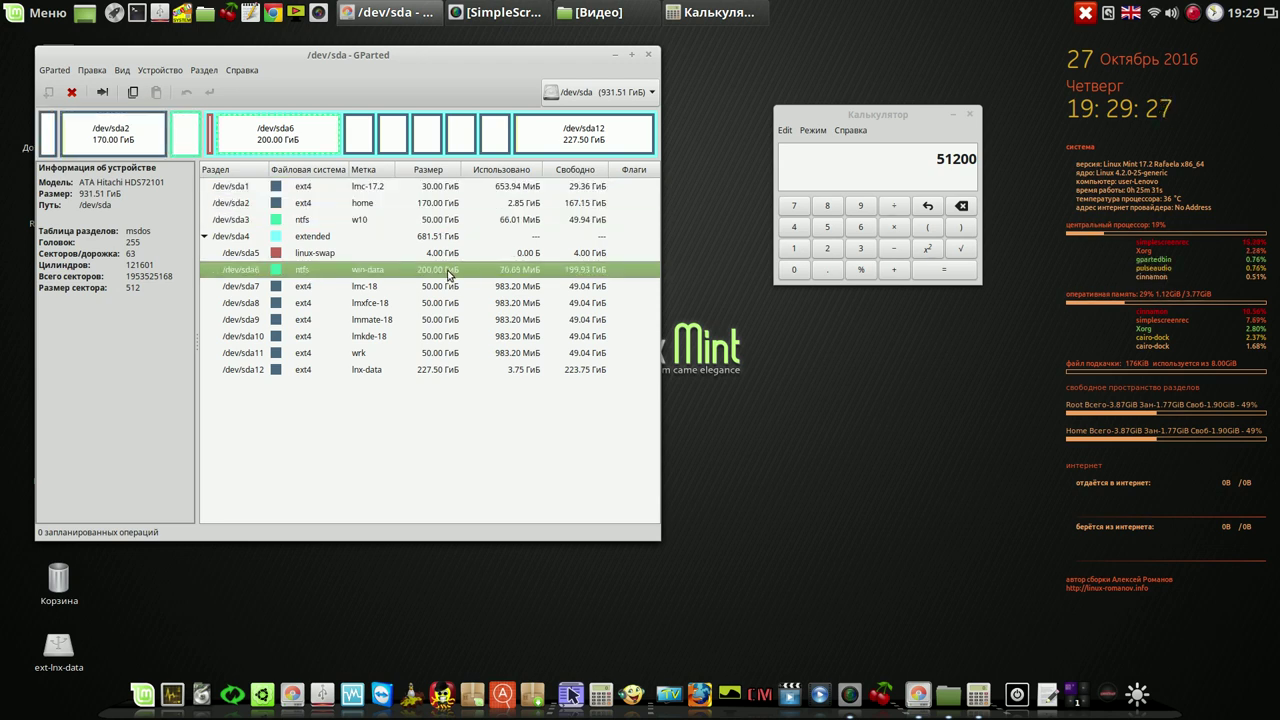
click(449, 287)
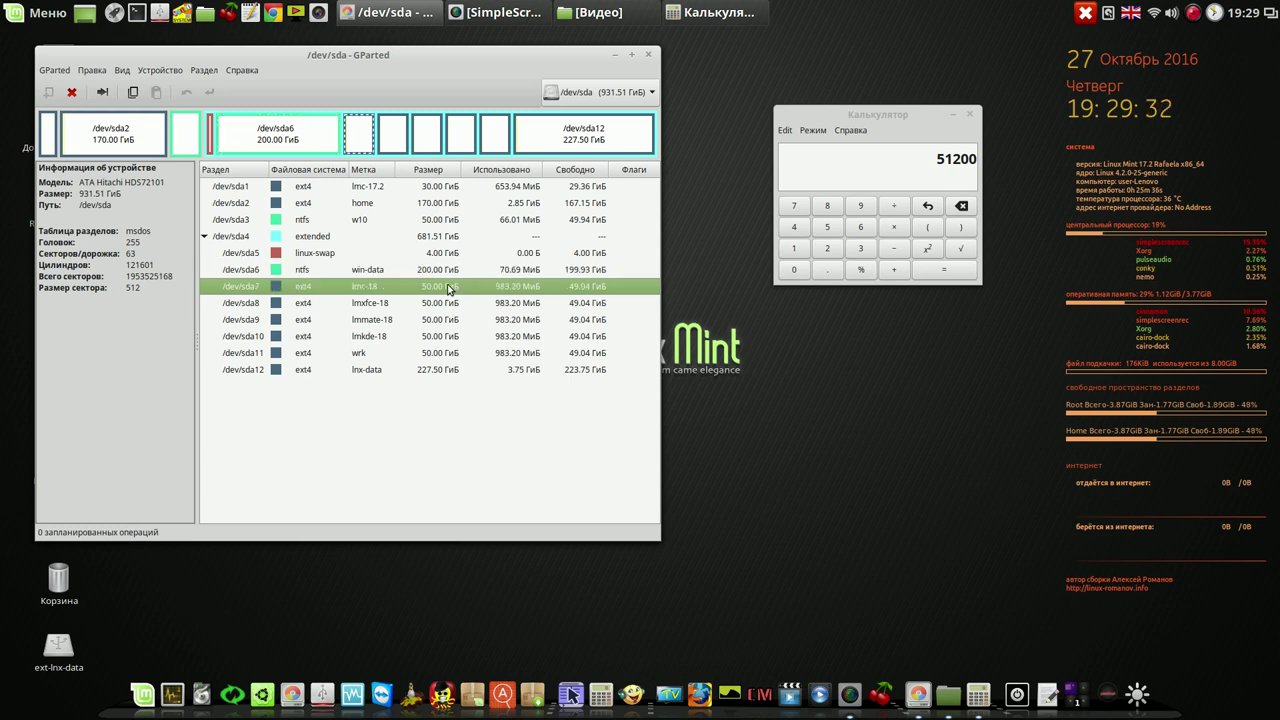
click(452, 302)
click(452, 320)
click(452, 337)
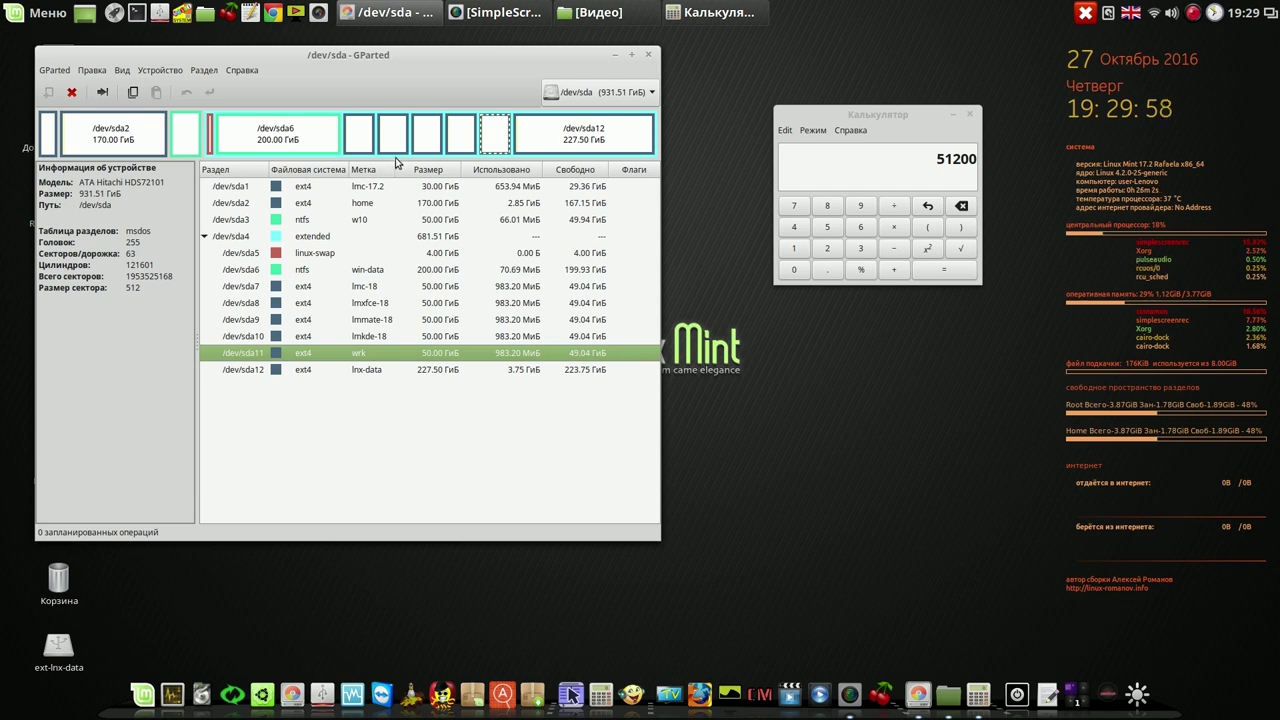
click(372, 188)
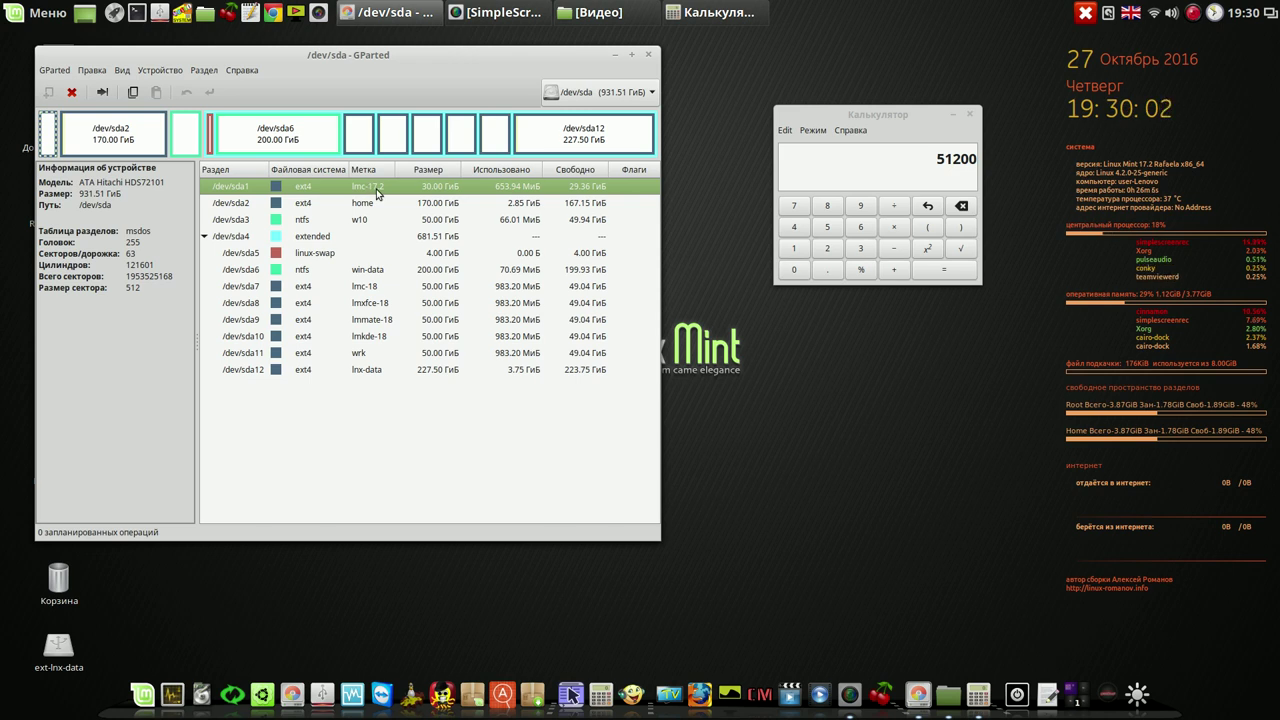
click(366, 221)
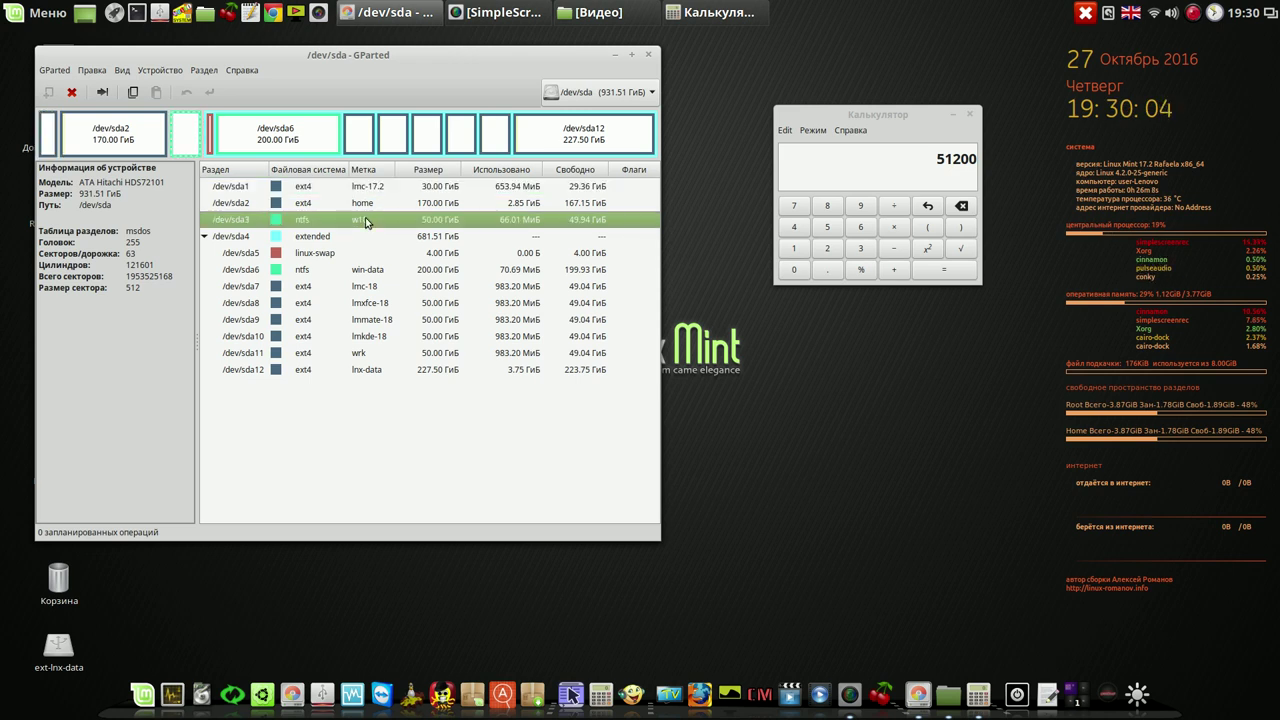